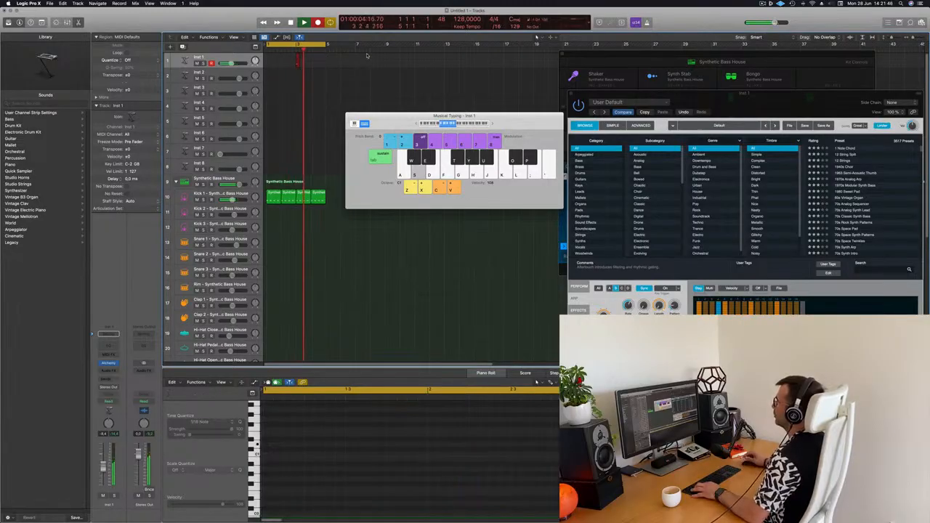
Record a sustained note on the Inst 1 track and move its region back to start at bar 1.
{"action": "key", "text": "s"}
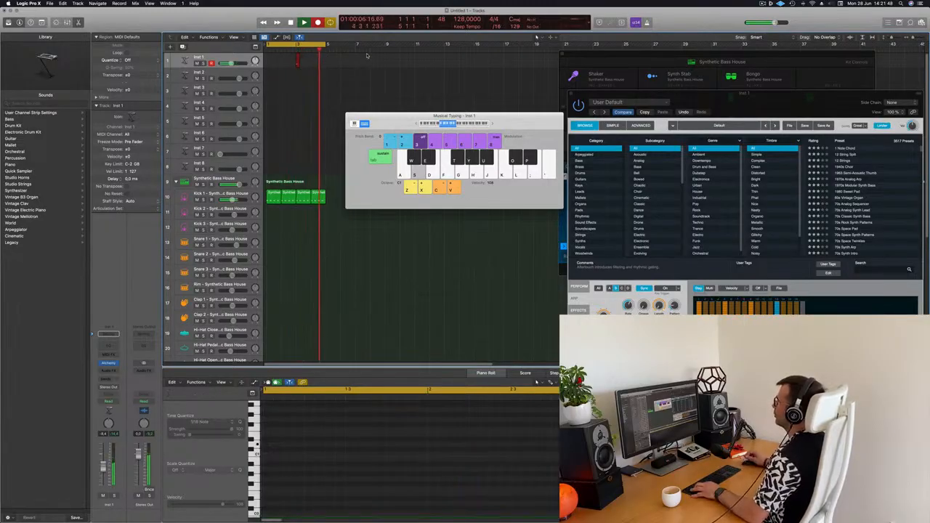
{"action": "key", "text": "space"}
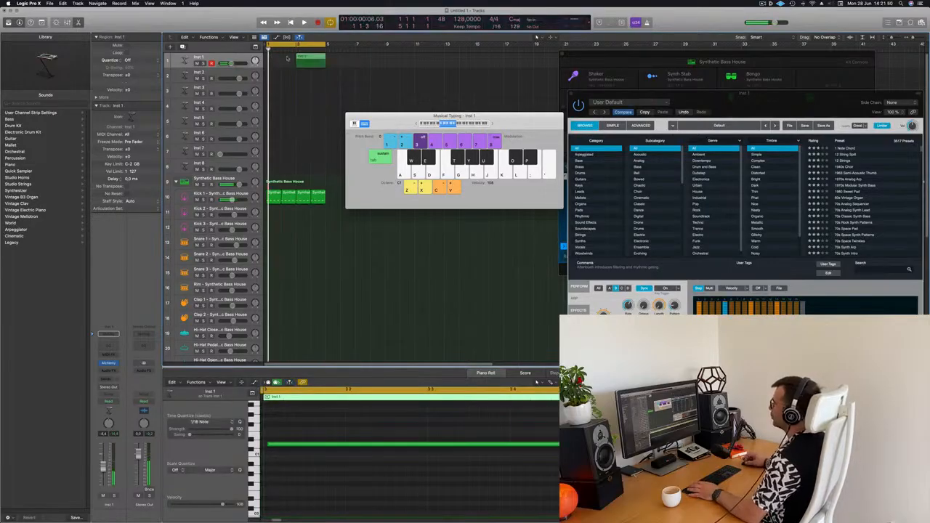
{"action": "left_click_drag", "start_coordinate": [305, 60], "coordinate": [276, 60]}
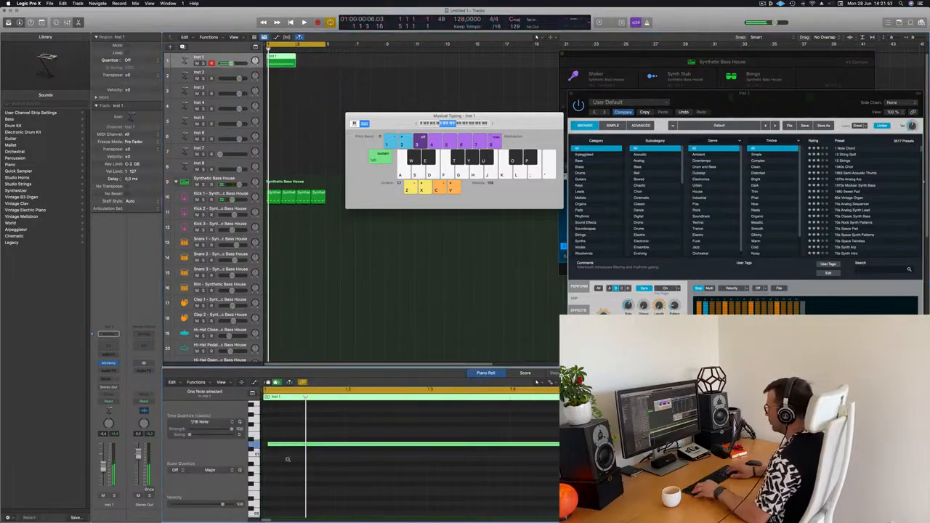
Transpose the sustained note in the Inst 1 region down by more than an octave into the bass range.
{"action": "key", "text": "alt+Down"}
{"action": "key", "text": "alt+Down"}
{"action": "key", "text": "alt+Down"}
{"action": "key", "text": "alt+Down"}
{"action": "key", "text": "alt+Down"}
{"action": "key", "text": "alt+Down"}
{"action": "key", "text": "alt+Down"}
{"action": "key", "text": "alt+Down"}
{"action": "key", "text": "alt+Down"}
{"action": "key", "text": "alt+Down"}
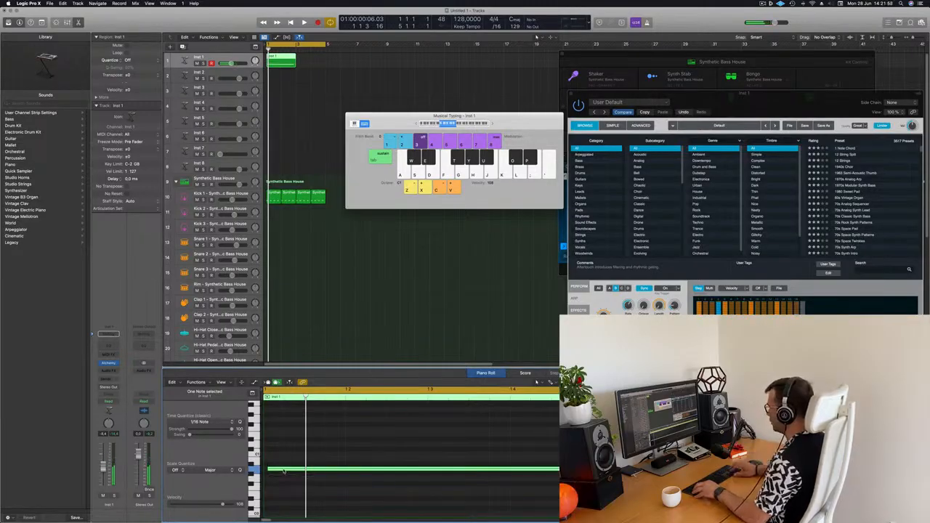
{"action": "key", "text": "alt+Down"}
{"action": "key", "text": "alt+Down"}
{"action": "key", "text": "alt+Down"}
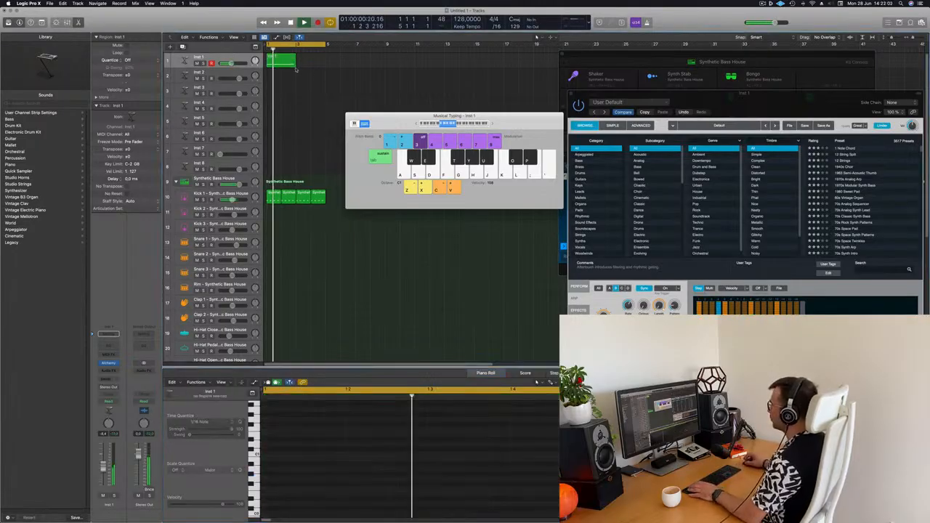
Audition the lowered bass note and copy the Inst 1 region to bar 3.
{"action": "key", "text": "space"}
{"action": "left_click", "coordinate": [296, 480]}
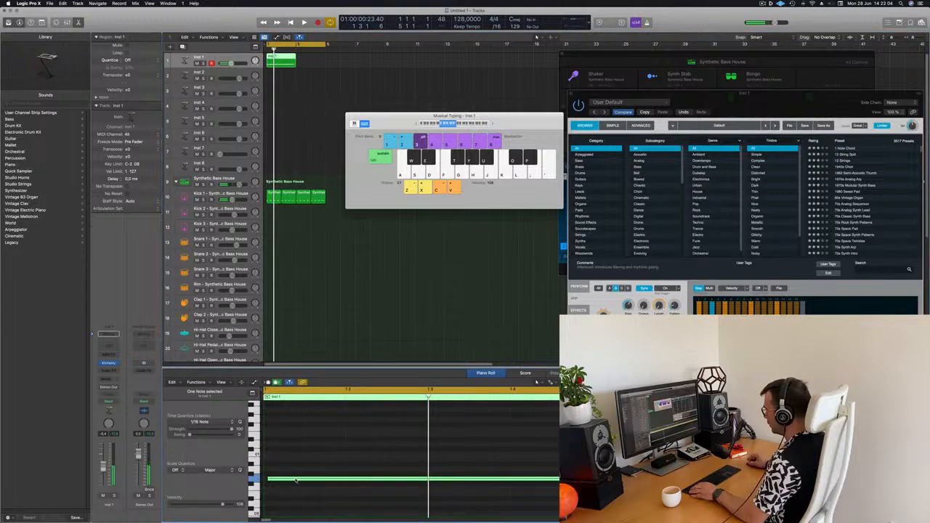
{"action": "left_click", "coordinate": [293, 480]}
{"action": "key", "text": "space"}
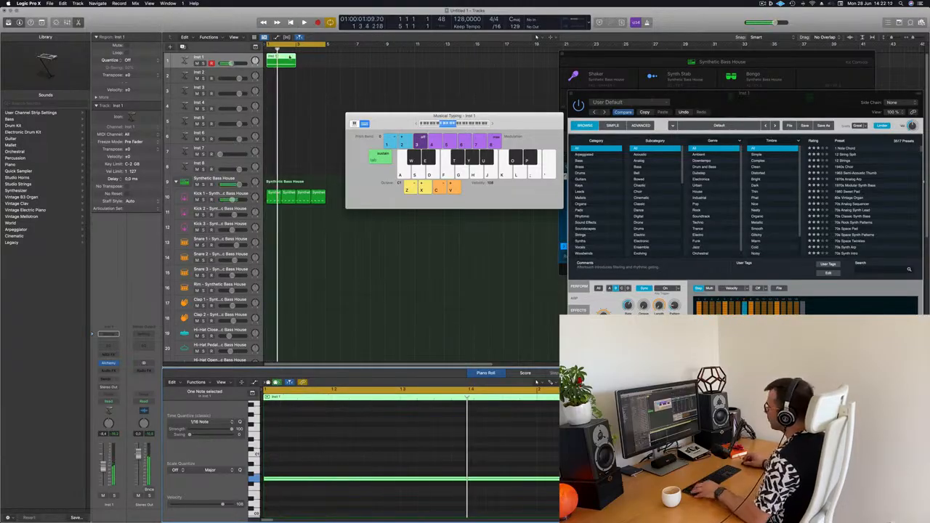
{"action": "left_click_drag", "start_coordinate": [286, 56], "coordinate": [327, 68]}
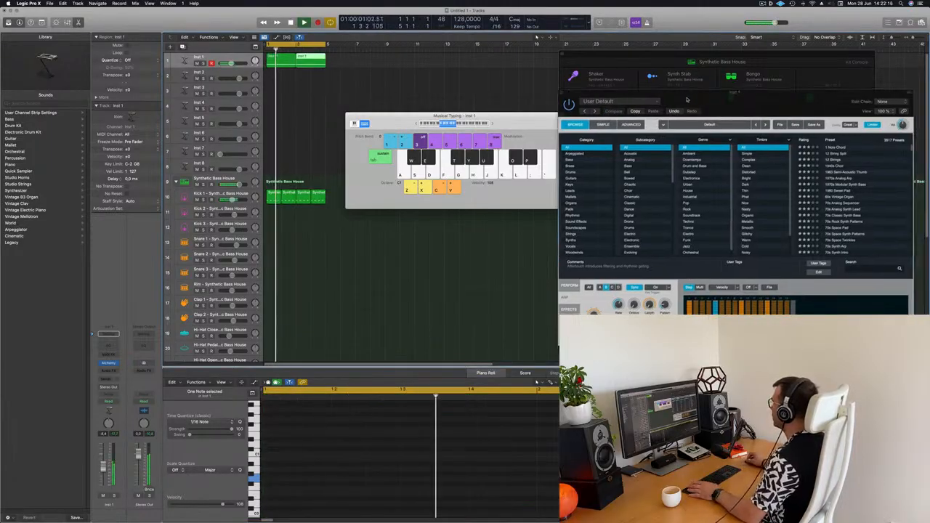
{"action": "left_click_drag", "start_coordinate": [716, 98], "coordinate": [642, 88]}
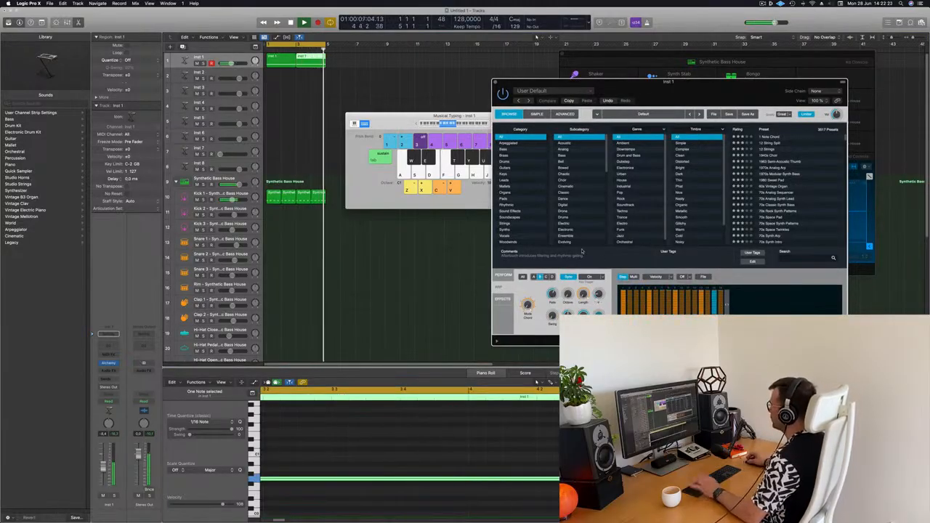
Insert a Compressor on the Inst 1 channel and set its side chain to Kick 1 (Inst 9).
{"action": "left_click", "coordinate": [114, 371]}
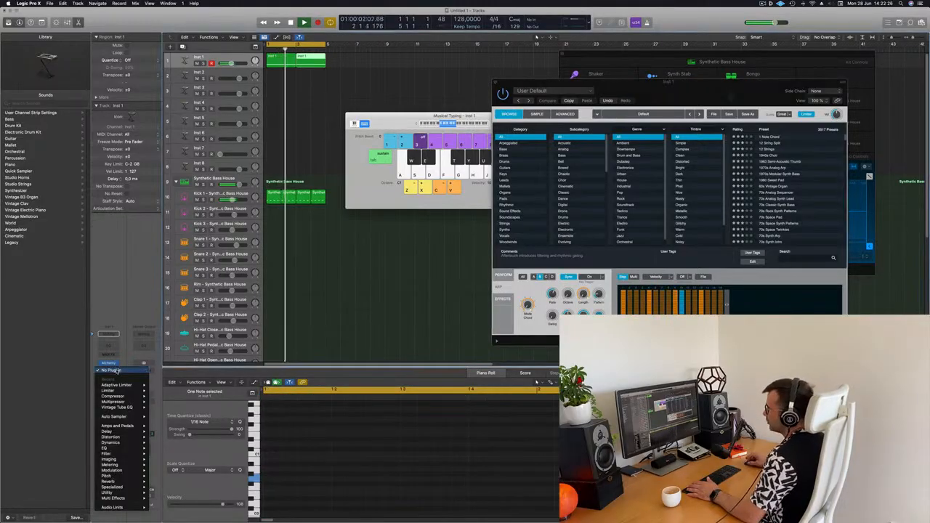
{"action": "left_click", "coordinate": [163, 398]}
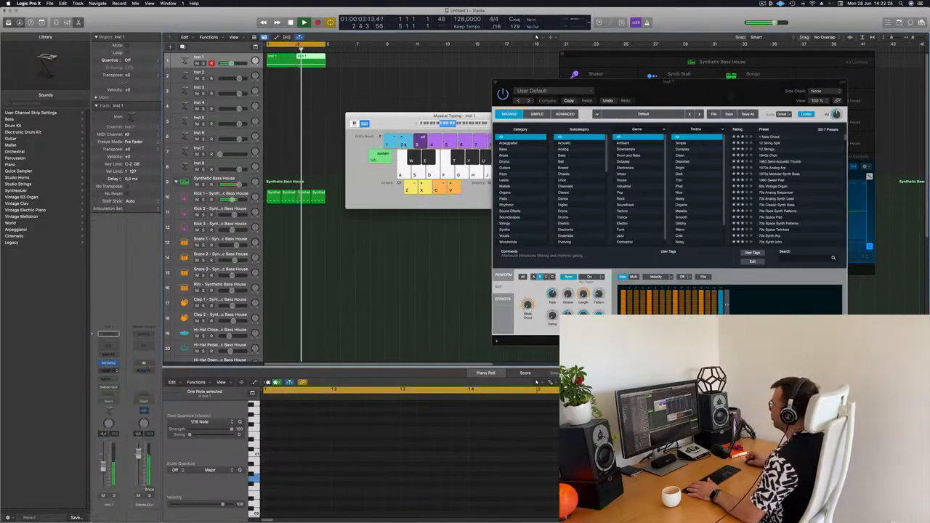
{"action": "left_click", "coordinate": [629, 95]}
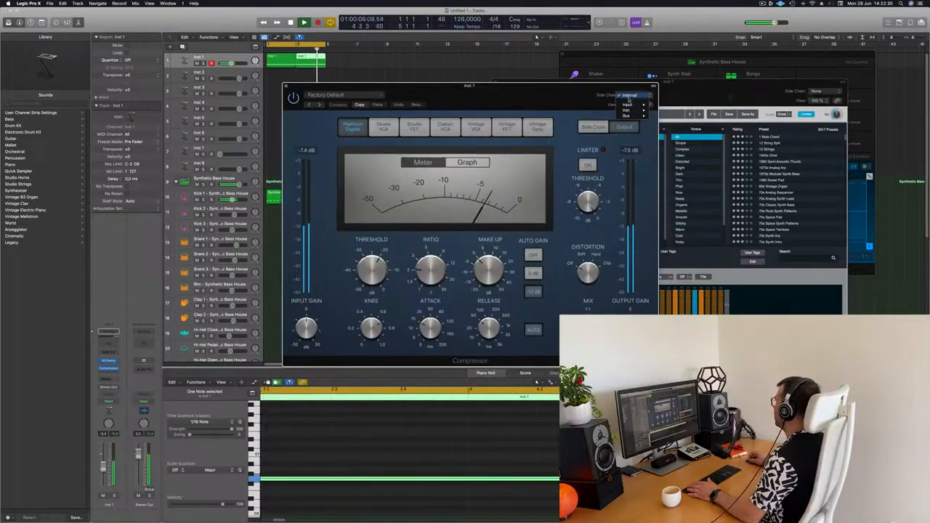
{"action": "mouse_move", "coordinate": [637, 110]}
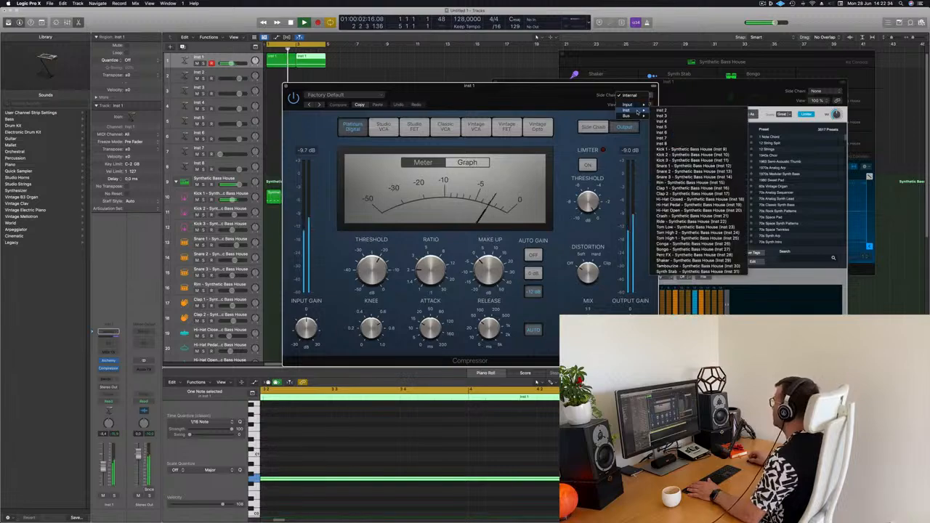
{"action": "left_click", "coordinate": [691, 151]}
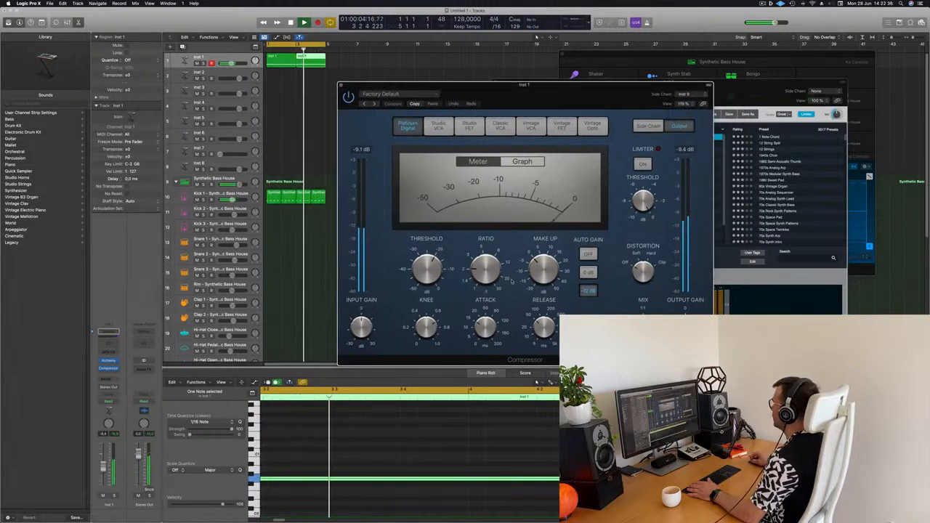
Raise the Compressor's ratio and adjust its make-up gain while the loop plays.
{"action": "mouse_move", "coordinate": [478, 252]}
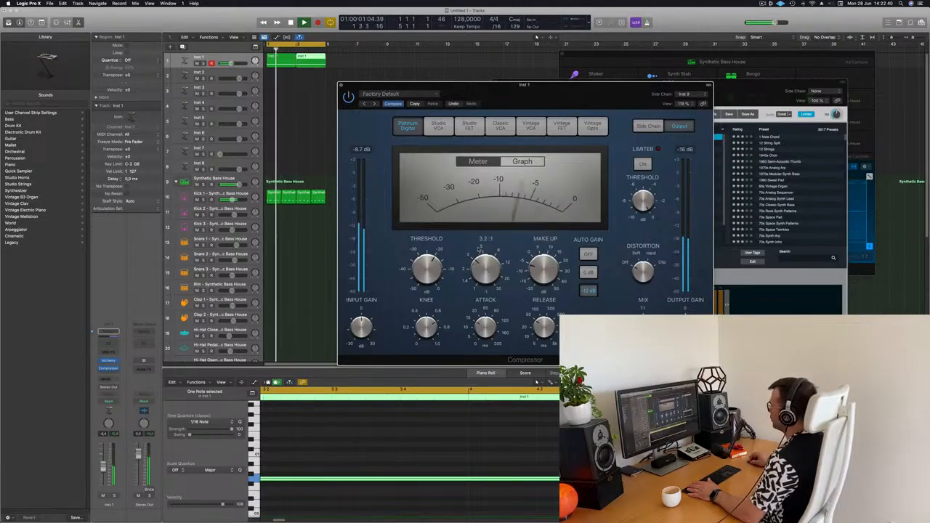
{"action": "left_click_drag", "start_coordinate": [478, 251], "coordinate": [481, 246]}
{"action": "mouse_move", "coordinate": [486, 323]}
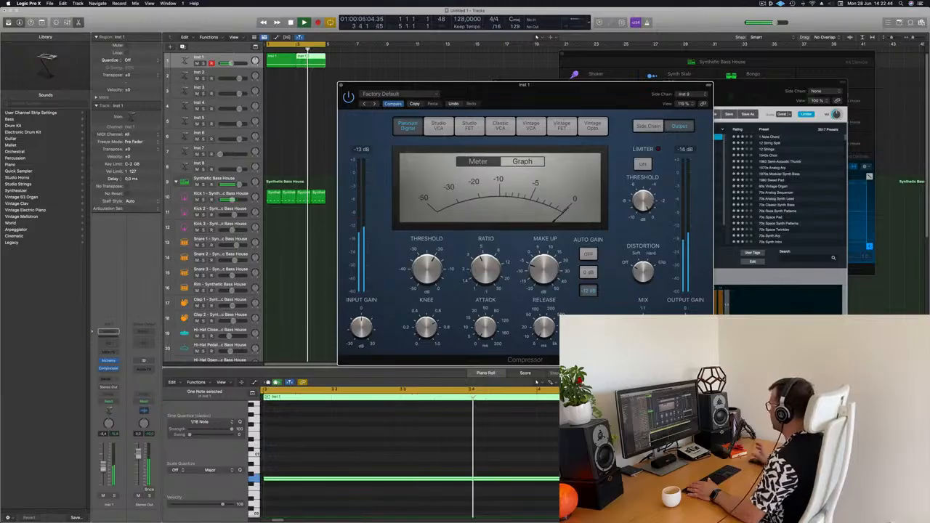
{"action": "mouse_move", "coordinate": [542, 261]}
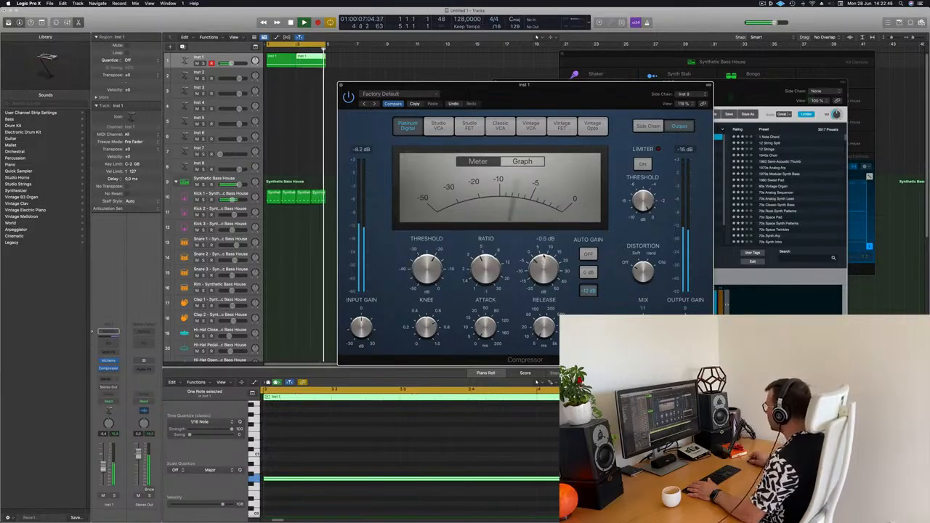
{"action": "left_click_drag", "start_coordinate": [513, 175], "coordinate": [501, 166]}
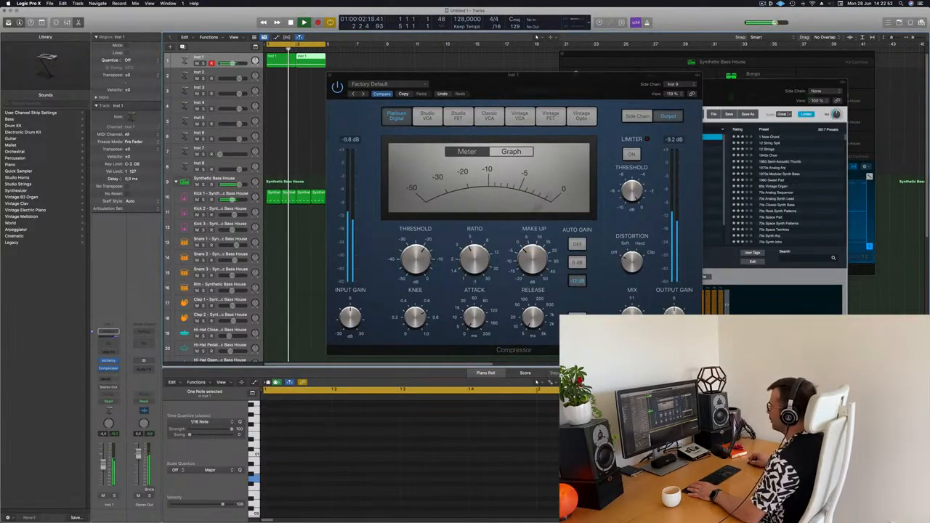
Add a Channel EQ to Inst 1 with a low cut at 87.5 Hz and a 24 dB/Oct slope, and close it.
{"action": "left_click", "coordinate": [107, 333]}
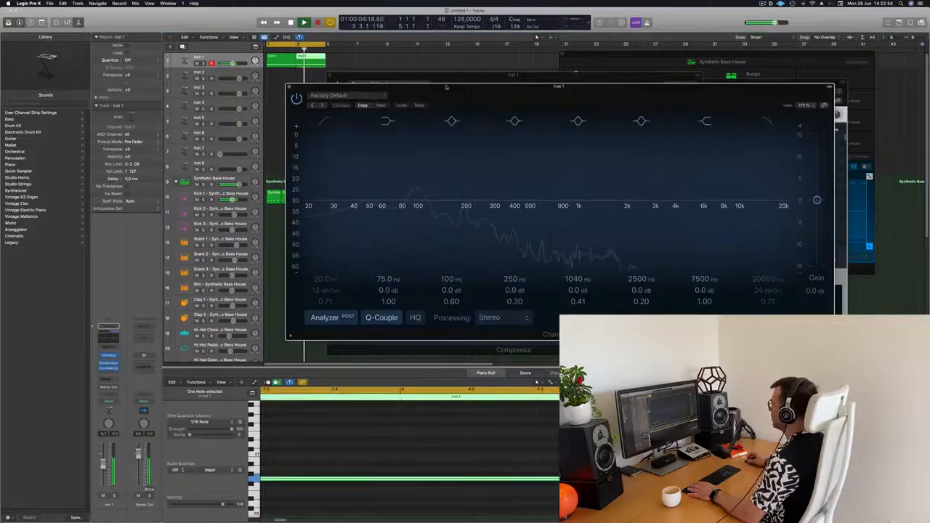
{"action": "left_click", "coordinate": [335, 182]}
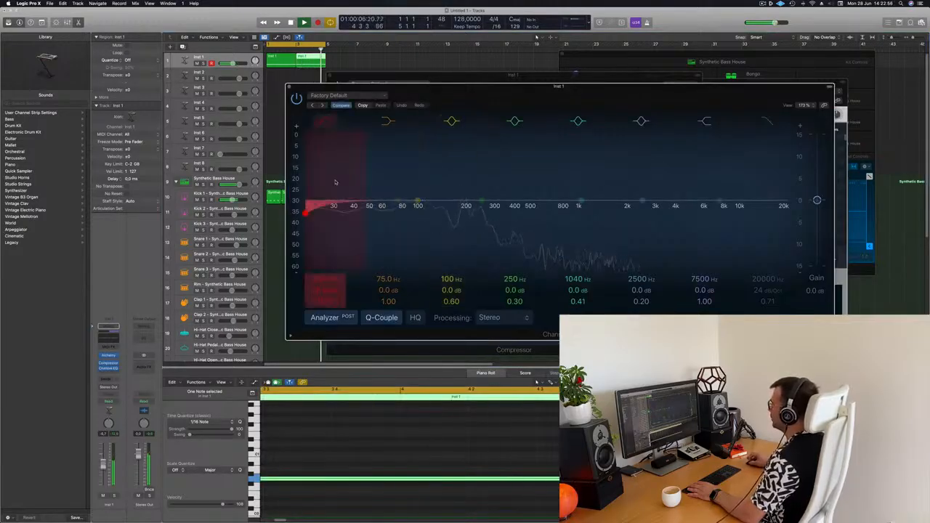
{"action": "left_click_drag", "start_coordinate": [335, 182], "coordinate": [441, 168]}
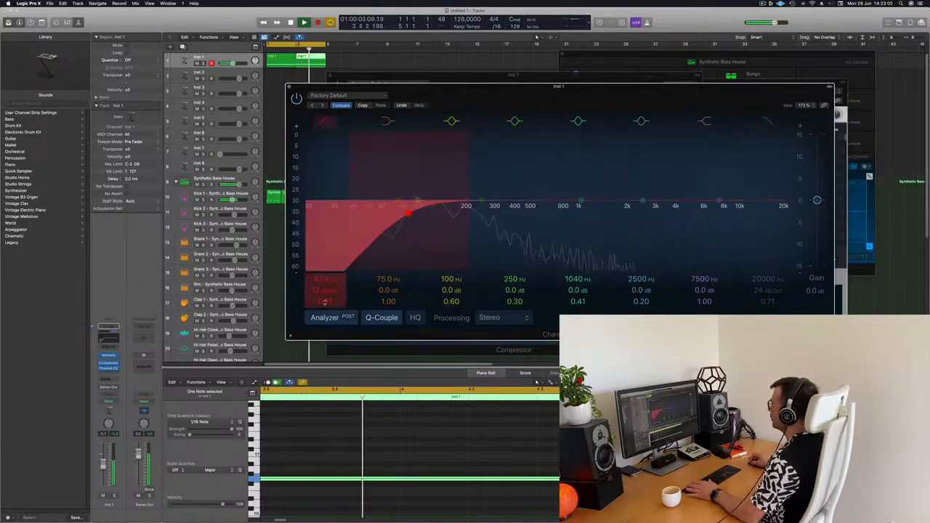
{"action": "left_click_drag", "start_coordinate": [407, 212], "coordinate": [408, 206]}
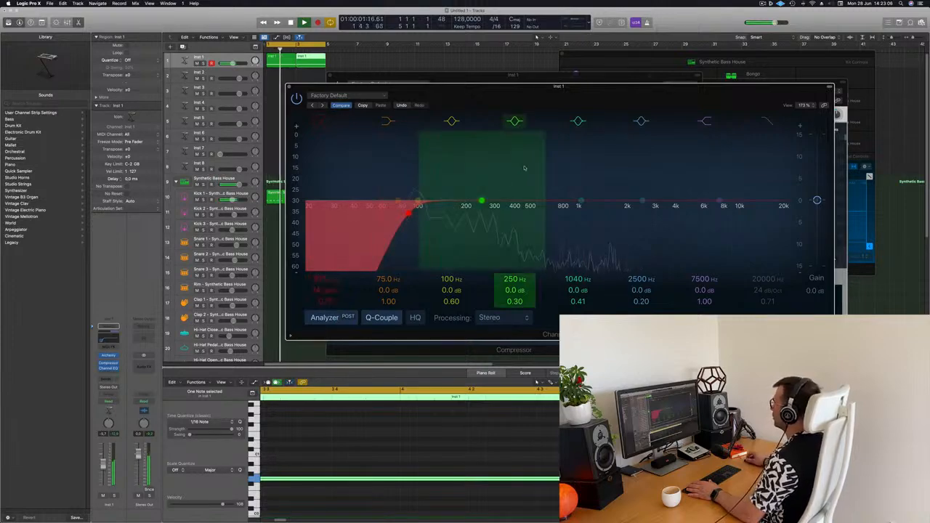
{"action": "left_click_drag", "start_coordinate": [400, 80], "coordinate": [361, 136]}
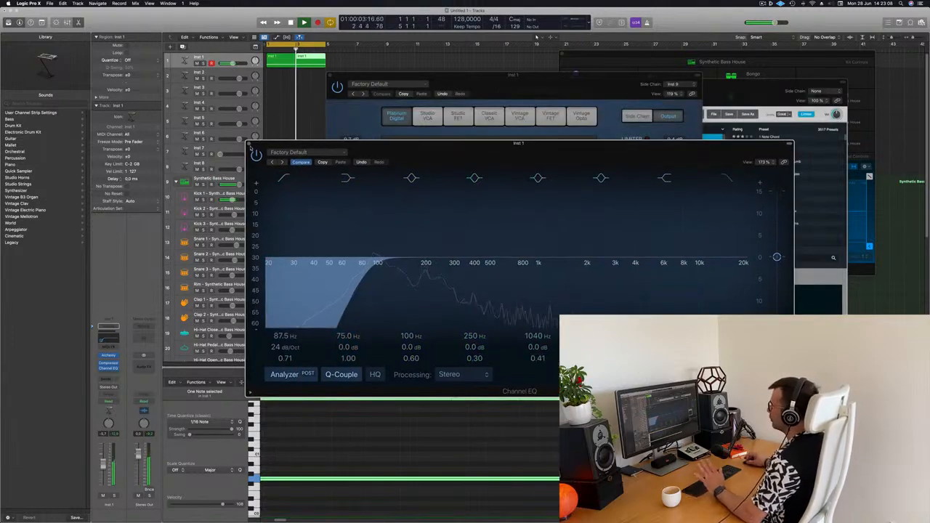
{"action": "left_click", "coordinate": [259, 144]}
{"action": "left_click_drag", "start_coordinate": [512, 75], "coordinate": [730, 115]}
{"action": "key", "text": "super+k"}
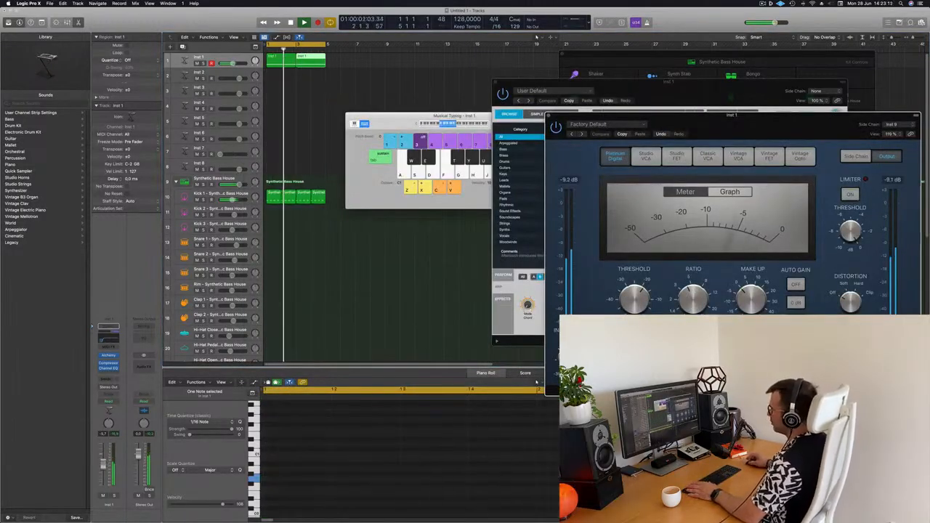
Repeat all bass and kick regions up to bar 17 and extend the cycle range to the same length.
{"action": "left_click", "coordinate": [326, 341]}
{"action": "key", "text": "super+a"}
{"action": "key", "text": "l"}
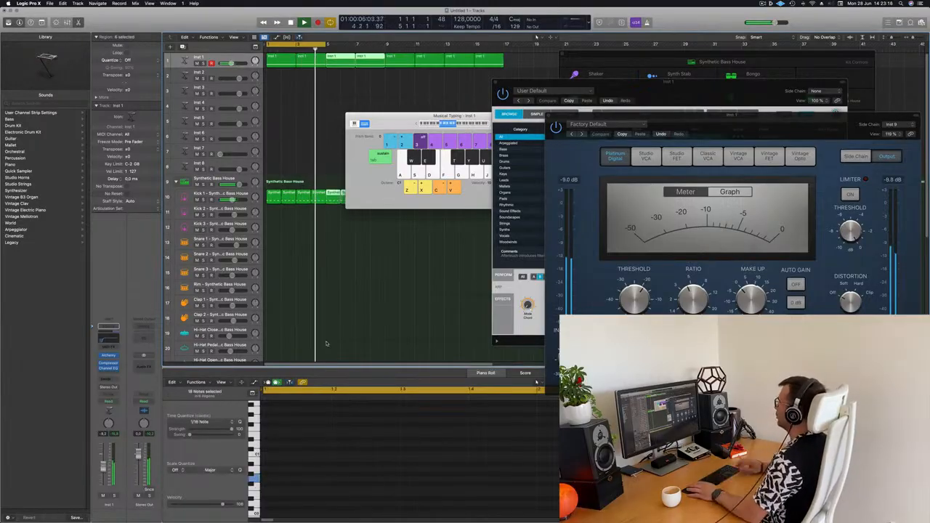
{"action": "left_click_drag", "start_coordinate": [320, 45], "coordinate": [503, 65]}
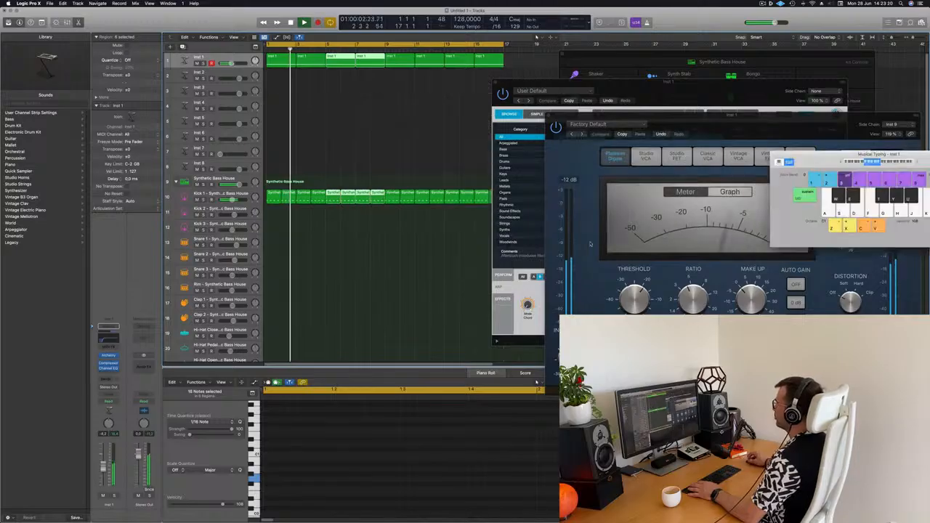
Copy the first Kick 1 region onto the Hi-Hat Closed track at bar 1.
{"action": "left_click", "coordinate": [341, 224]}
{"action": "scroll", "coordinate": [342, 225], "scroll_direction": "down", "scroll_amount": 4}
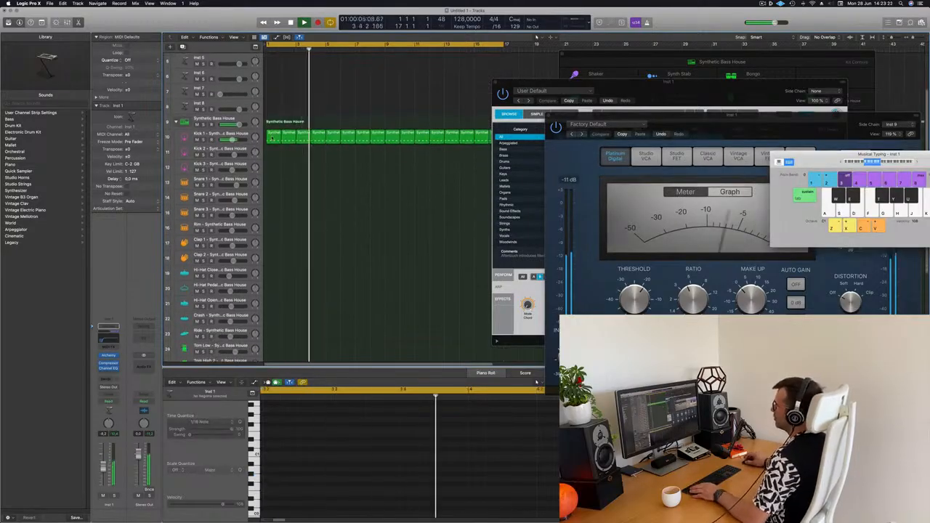
{"action": "left_click_drag", "start_coordinate": [272, 136], "coordinate": [274, 274]}
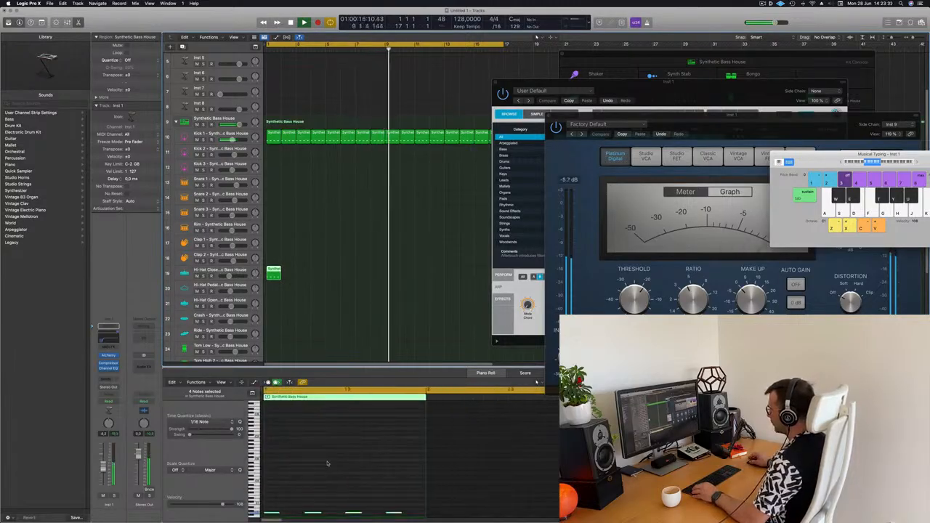
Shift the four hi-hat notes onto the offbeats, transpose them up two octaves and restart playback from bar 1.
{"action": "left_click", "coordinate": [272, 461]}
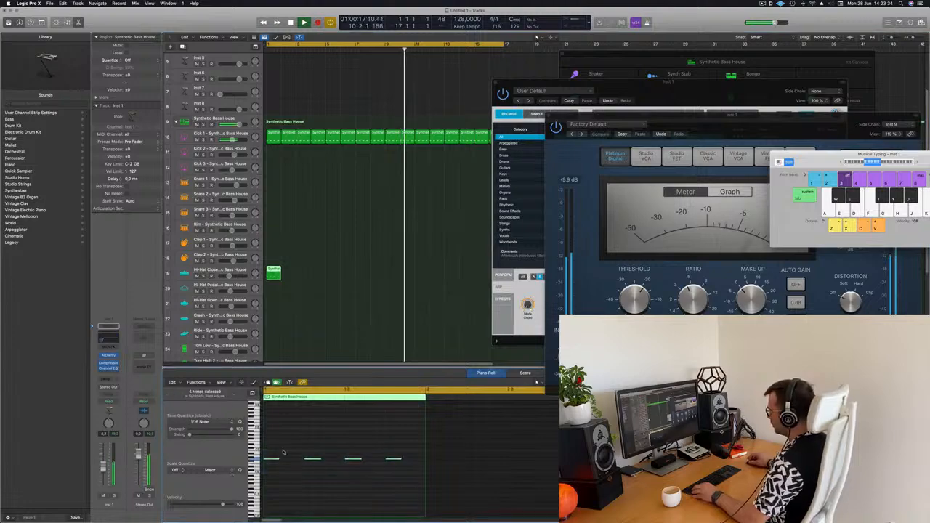
{"action": "left_click_drag", "start_coordinate": [271, 461], "coordinate": [285, 451]}
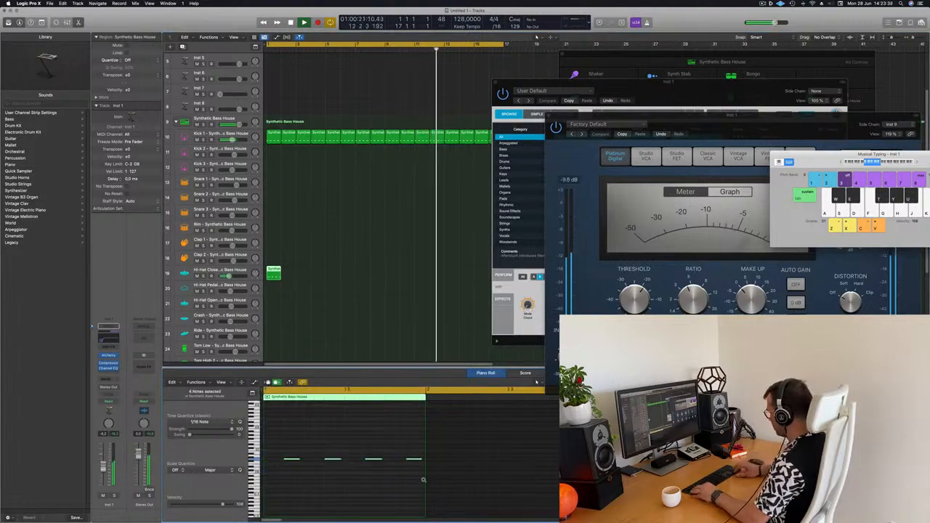
{"action": "key", "text": "alt+shift+Up"}
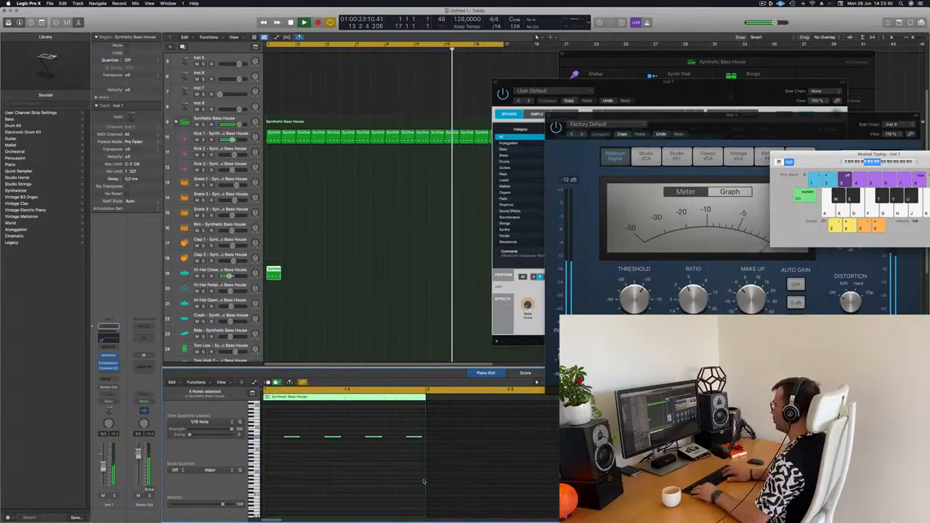
{"action": "key", "text": "Return"}
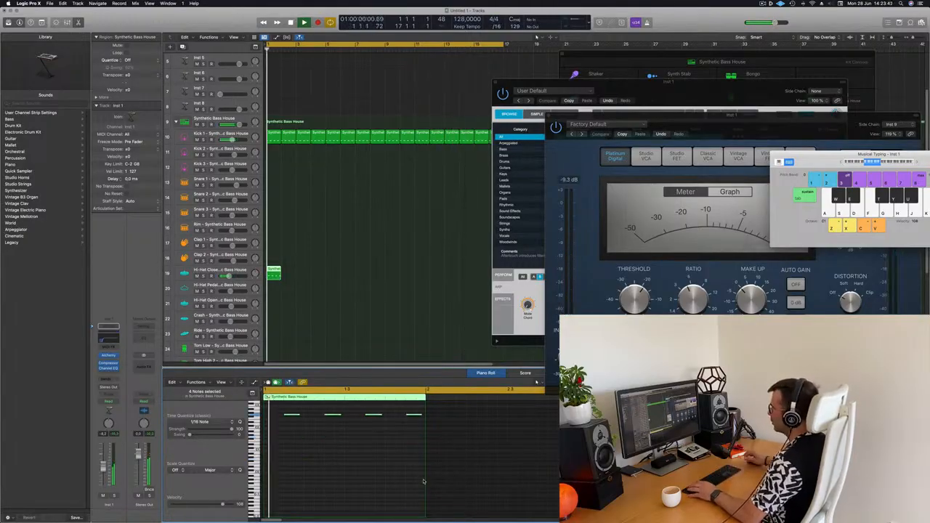
Repeat the one-bar closed hi-hat region up to bar 17.
{"action": "scroll", "coordinate": [359, 259], "scroll_direction": "down", "scroll_amount": 3}
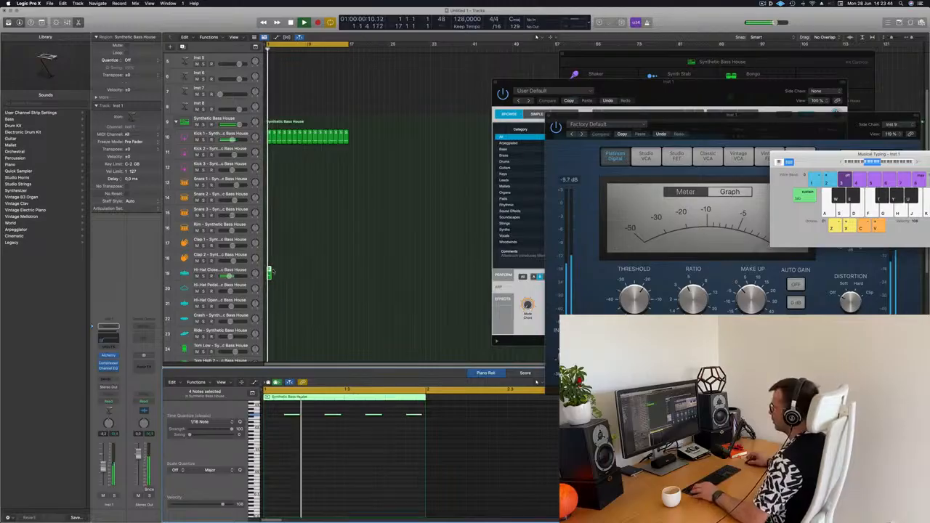
{"action": "left_click", "coordinate": [267, 274]}
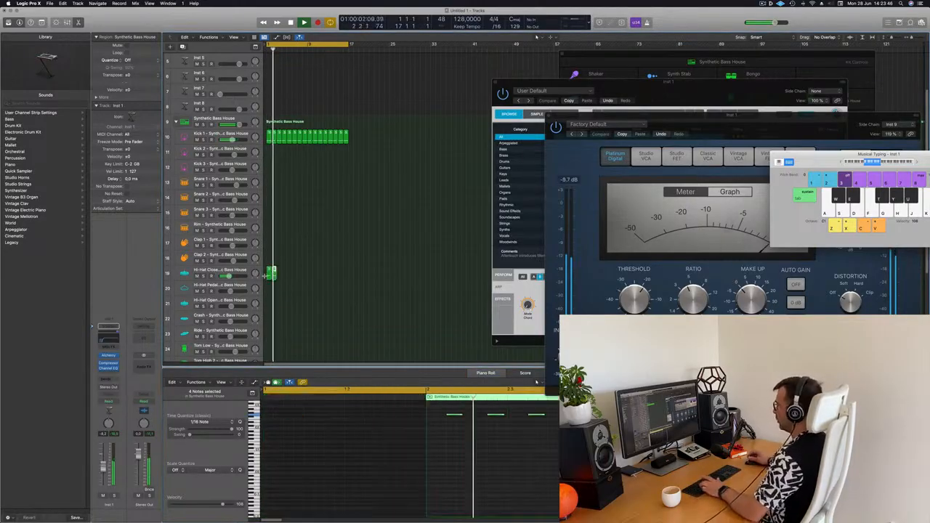
{"action": "key", "text": "super+r"}
{"action": "key", "text": "super+r"}
{"action": "key", "text": "super+r"}
{"action": "key", "text": "super+r"}
{"action": "key", "text": "super+r"}
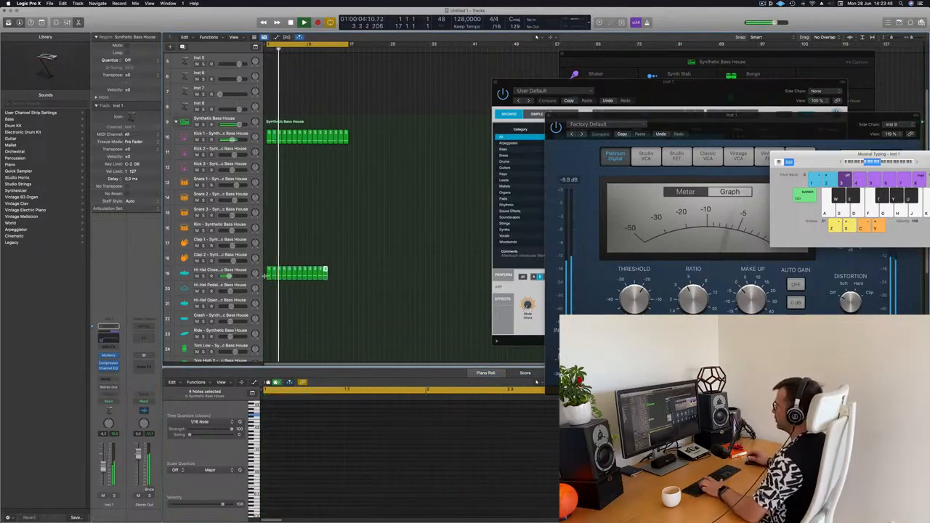
{"action": "key", "text": "super+r"}
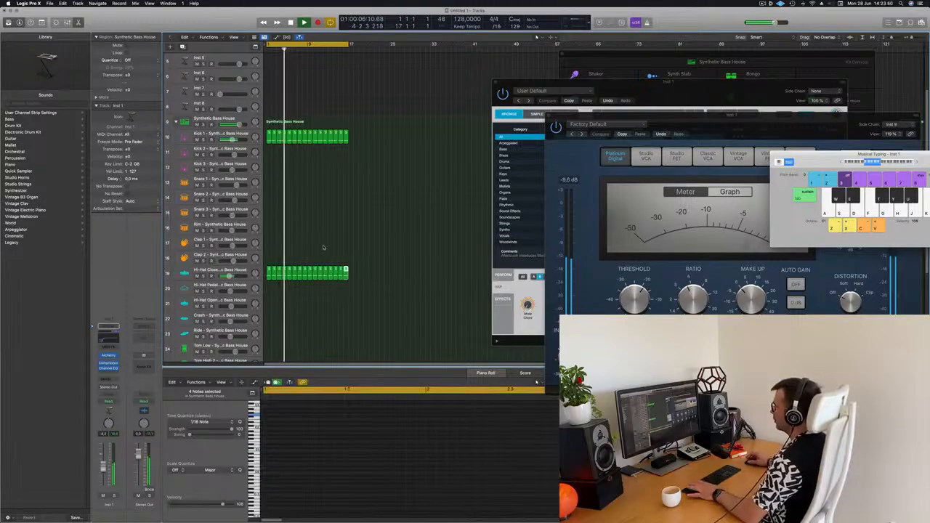
Open the Alchemy instrument on the Inst 2 track and filter its presets to the Bass category.
{"action": "left_click", "coordinate": [218, 273]}
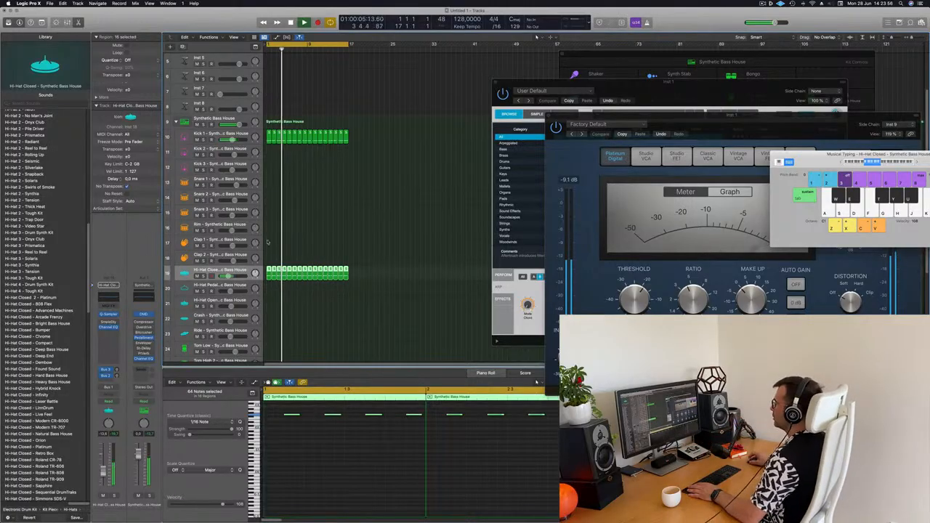
{"action": "scroll", "coordinate": [327, 209], "scroll_direction": "up", "scroll_amount": 5}
{"action": "scroll", "coordinate": [372, 179], "scroll_direction": "down", "scroll_amount": 2}
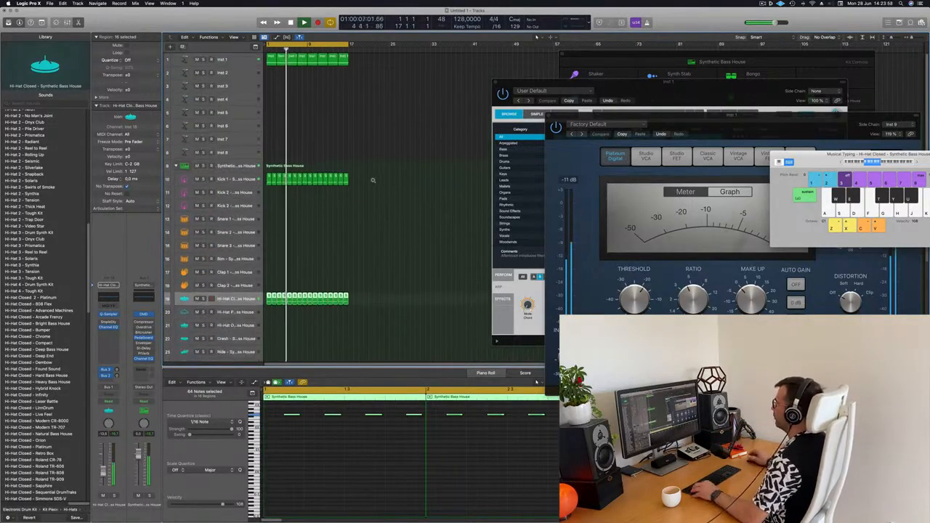
{"action": "left_click", "coordinate": [351, 129]}
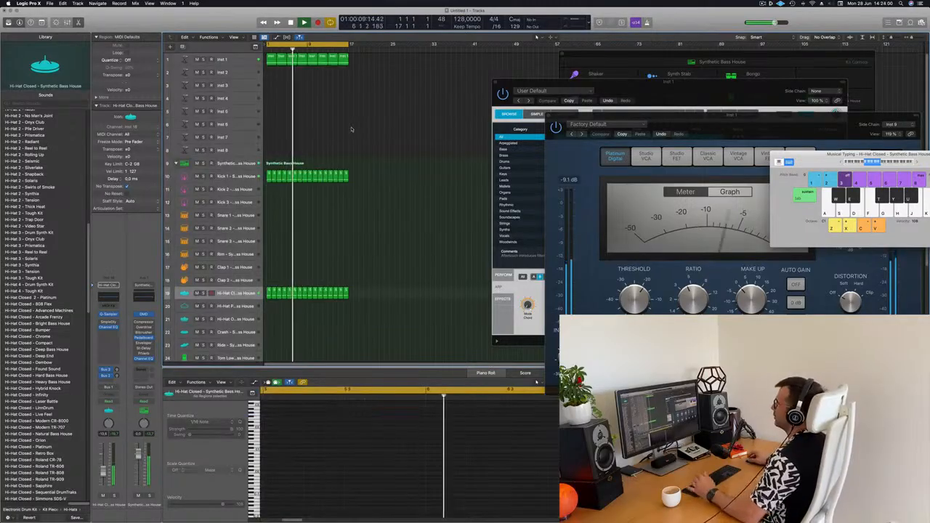
{"action": "left_click", "coordinate": [247, 74]}
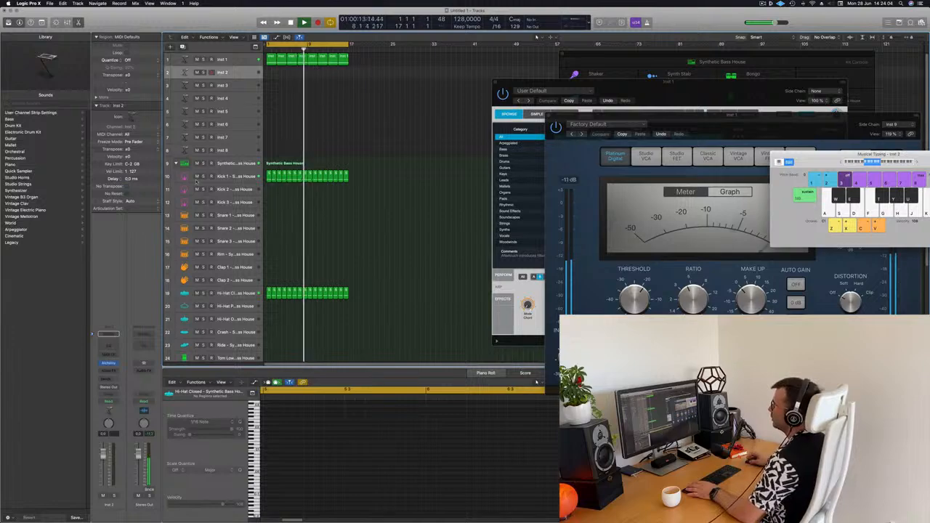
{"action": "left_click", "coordinate": [109, 362]}
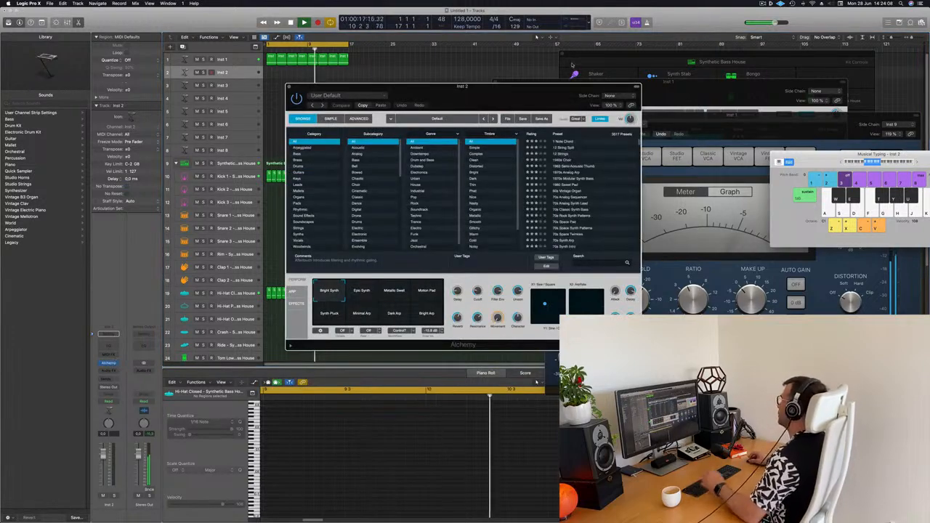
{"action": "left_click_drag", "start_coordinate": [506, 90], "coordinate": [502, 137]}
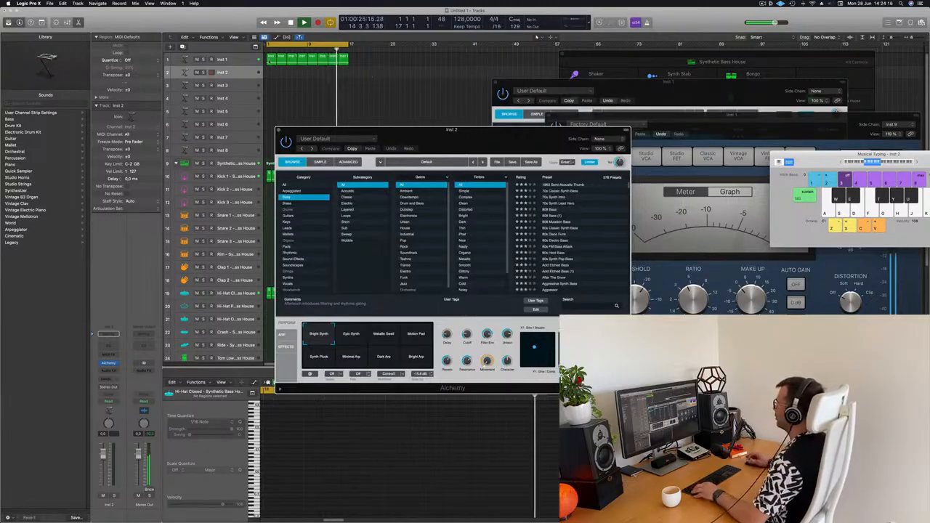
Copy the first Inst 1 region onto Inst 2 at bar 1 and shorten its note to about an eighth note.
{"action": "left_click", "coordinate": [271, 61]}
{"action": "left_click_drag", "start_coordinate": [271, 62], "coordinate": [271, 70]}
{"action": "left_click", "coordinate": [479, 458]}
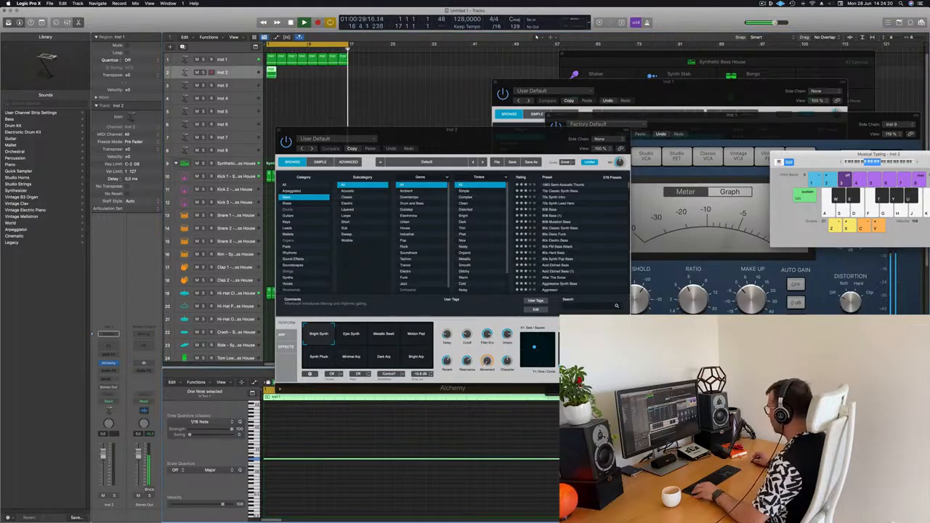
{"action": "left_click_drag", "start_coordinate": [600, 459], "coordinate": [282, 476]}
{"action": "left_click", "coordinate": [291, 447]}
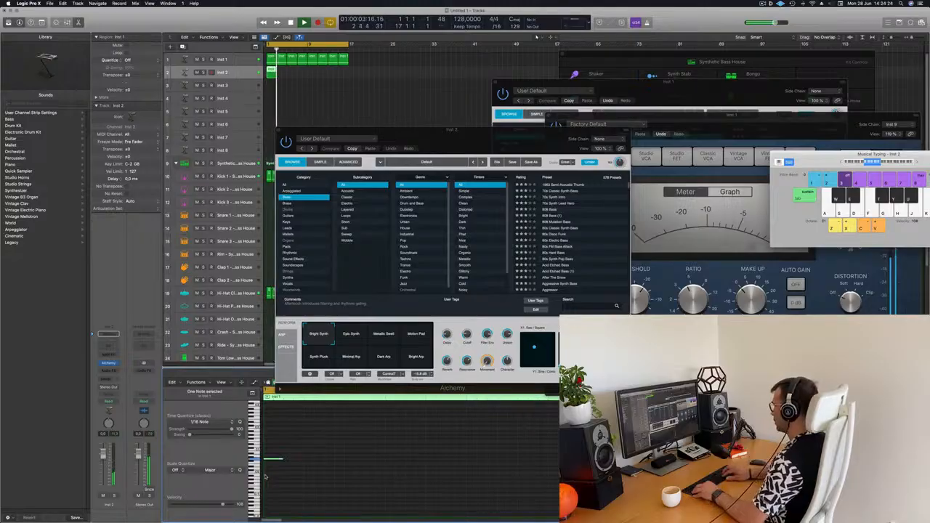
Transpose the shortened note up an octave and load the 1963 Semi-Acoustic Thumb preset in Alchemy.
{"action": "left_click_drag", "start_coordinate": [478, 148], "coordinate": [495, 140]}
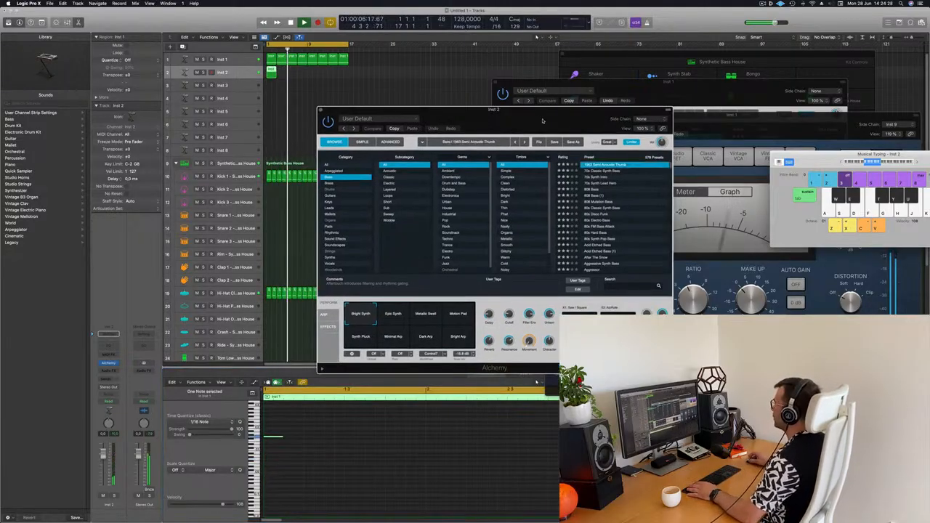
{"action": "left_click_drag", "start_coordinate": [543, 120], "coordinate": [552, 116]}
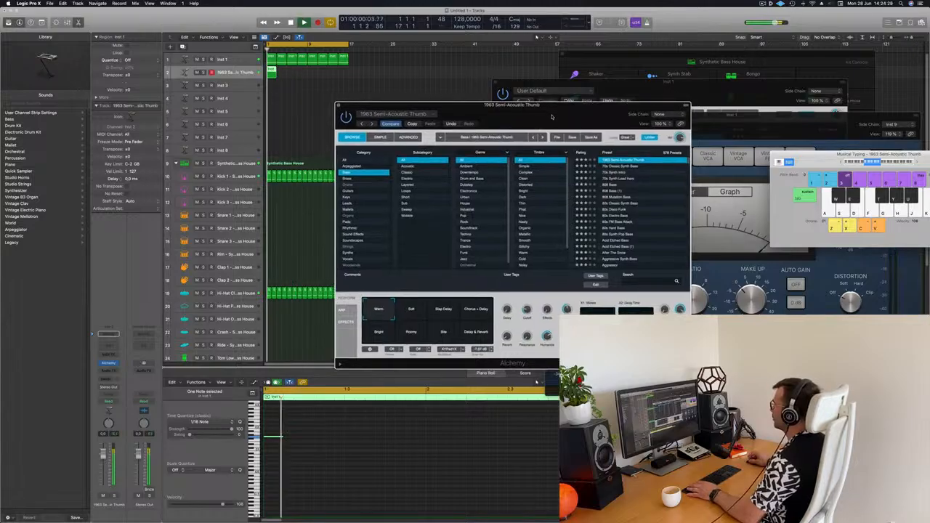
{"action": "left_click", "coordinate": [294, 433]}
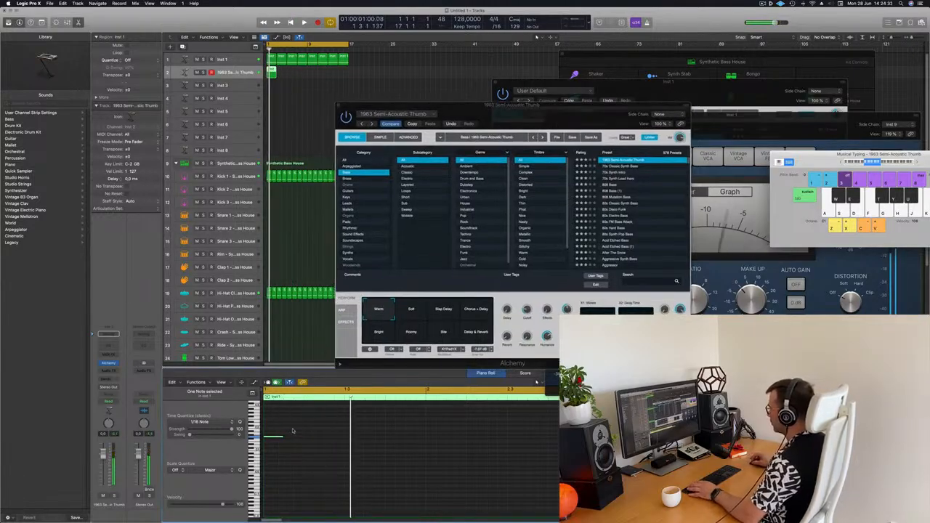
Copy the short note within bar 1 to build a syncopated three-note pattern at the same pitch.
{"action": "left_click", "coordinate": [273, 438]}
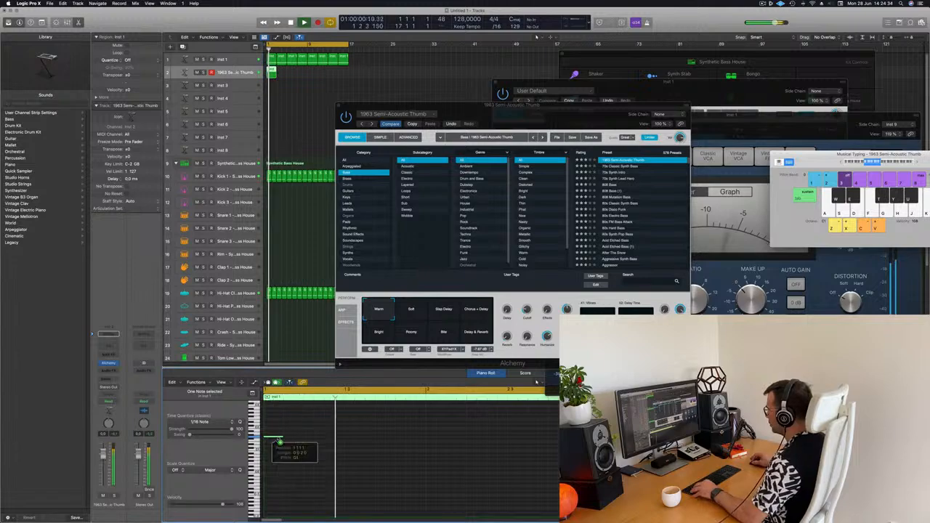
{"action": "left_click_drag", "start_coordinate": [275, 439], "coordinate": [345, 443]}
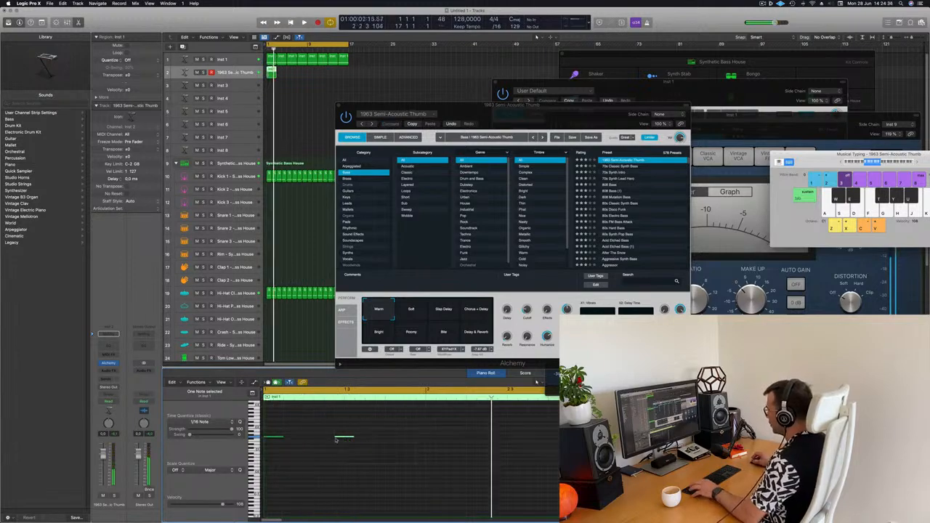
{"action": "key", "text": "super+Left"}
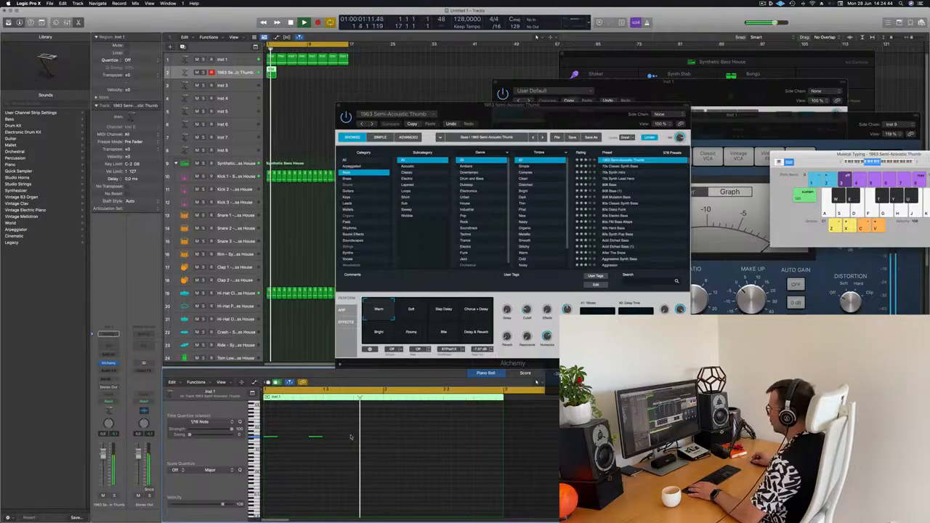
{"action": "mouse_move", "coordinate": [351, 437]}
{"action": "left_mouse_down"}
{"action": "mouse_move", "coordinate": [276, 435]}
{"action": "mouse_move", "coordinate": [356, 440]}
{"action": "mouse_move", "coordinate": [344, 441]}
{"action": "left_mouse_up"}
{"action": "scroll", "coordinate": [321, 457], "scroll_direction": "down", "scroll_amount": 2}
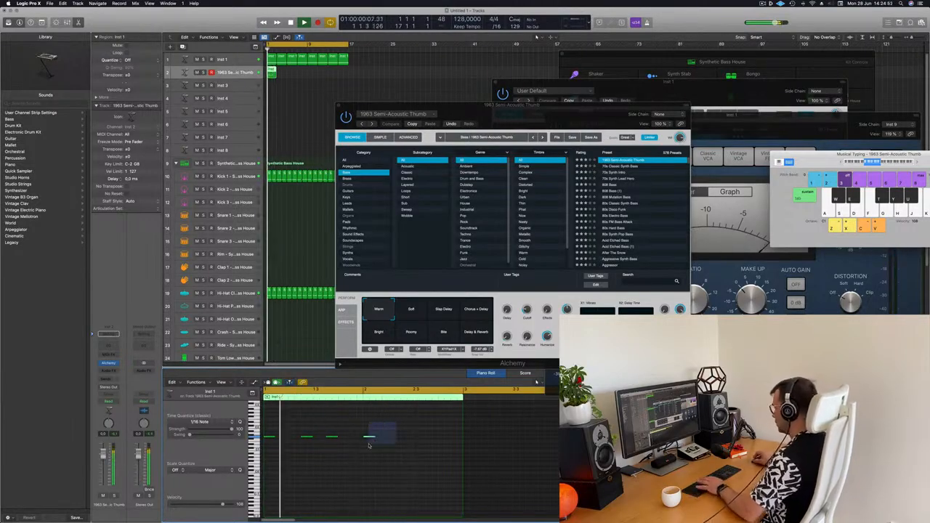
Delete the extra note at bar 2 and copy the three bar 1 notes to the start of bar 2.
{"action": "left_click_drag", "start_coordinate": [368, 445], "coordinate": [368, 445]}
{"action": "key", "text": "Delete"}
{"action": "key", "text": "super+a"}
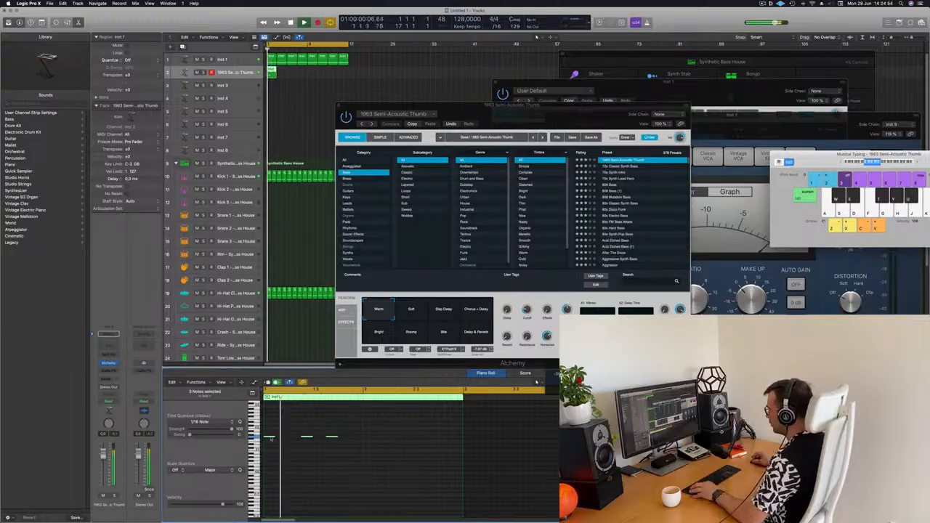
{"action": "left_click_drag", "start_coordinate": [270, 439], "coordinate": [369, 438]}
{"action": "key", "text": "space"}
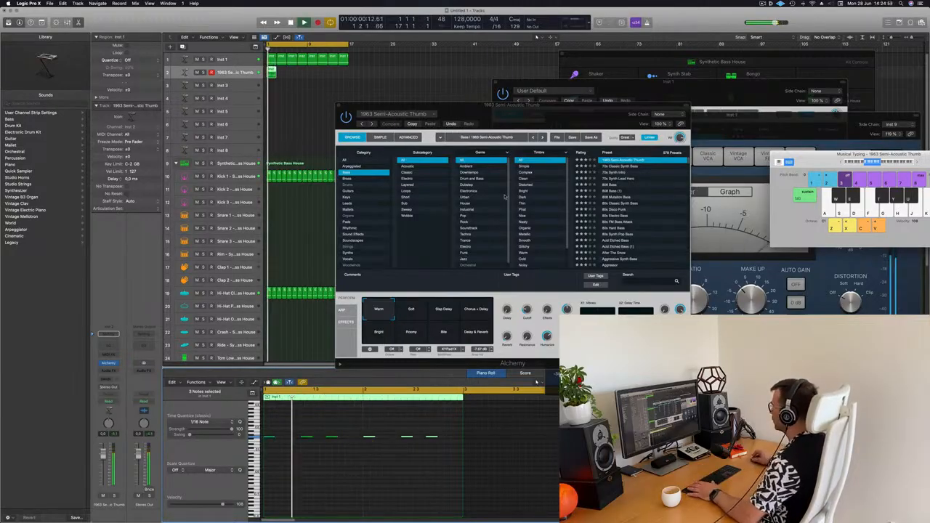
Repeat the two-bar Inst 2 region up to bar 17 and load the 70s Classic Synth Bass preset.
{"action": "left_click_drag", "start_coordinate": [531, 110], "coordinate": [637, 92]}
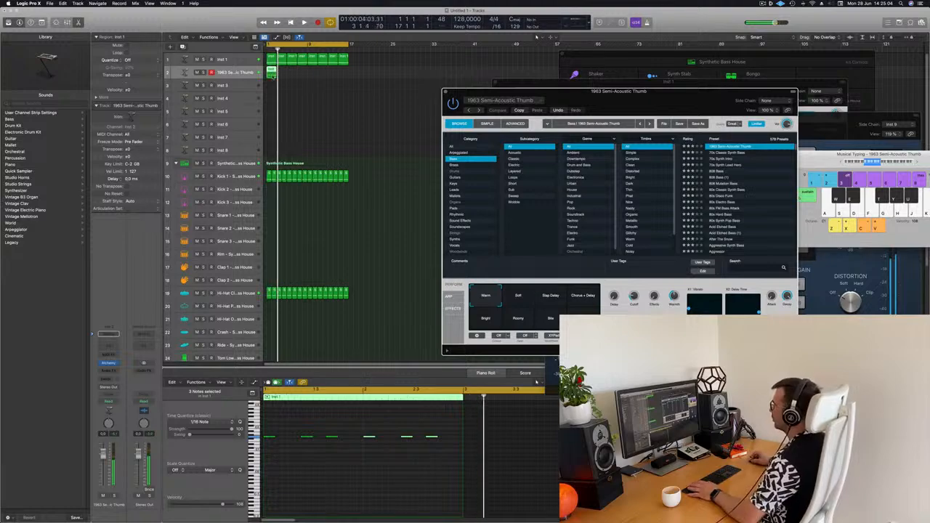
{"action": "left_click", "coordinate": [272, 77]}
{"action": "key", "text": "super+r"}
{"action": "key", "text": "super+r"}
{"action": "key", "text": "super+r"}
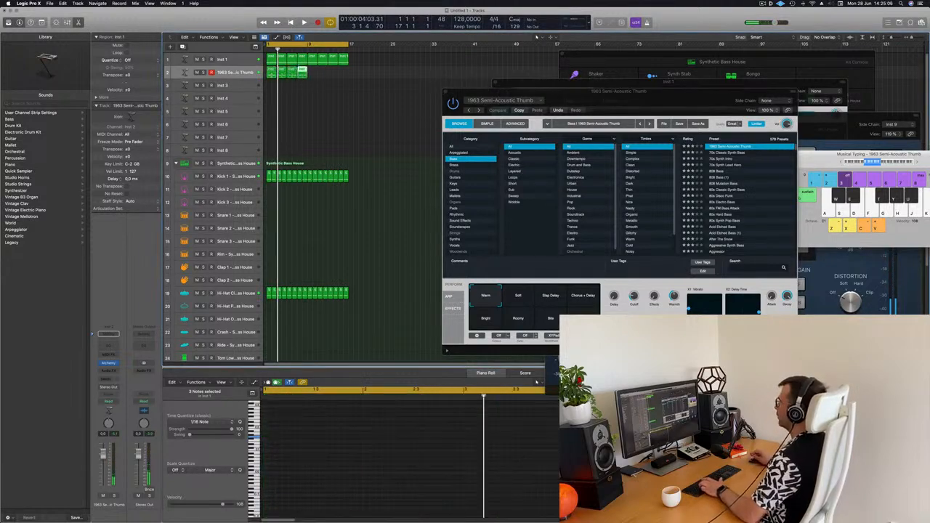
{"action": "left_click_drag", "start_coordinate": [690, 90], "coordinate": [587, 82]}
{"action": "key", "text": "space"}
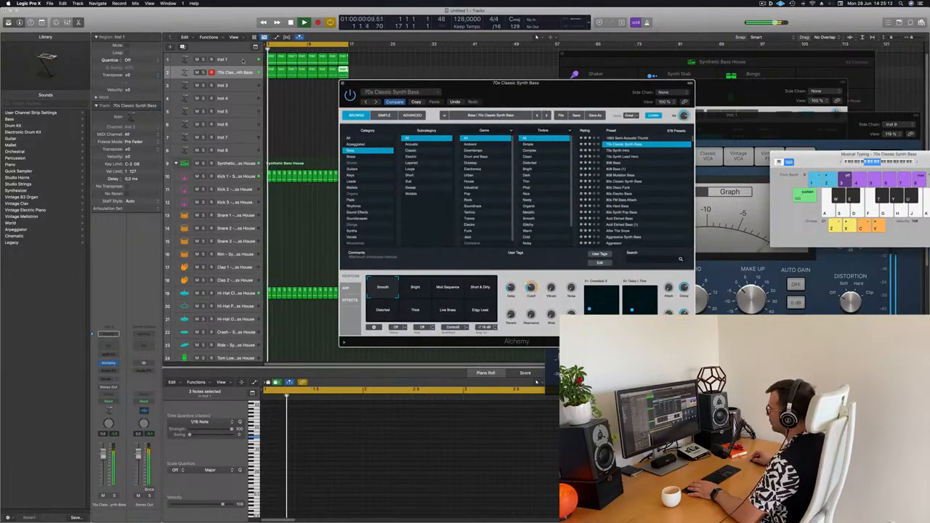
Duplicate the Inst 1 track with its plug-ins and move all syncopated bass regions onto the duplicate.
{"action": "left_click", "coordinate": [206, 61]}
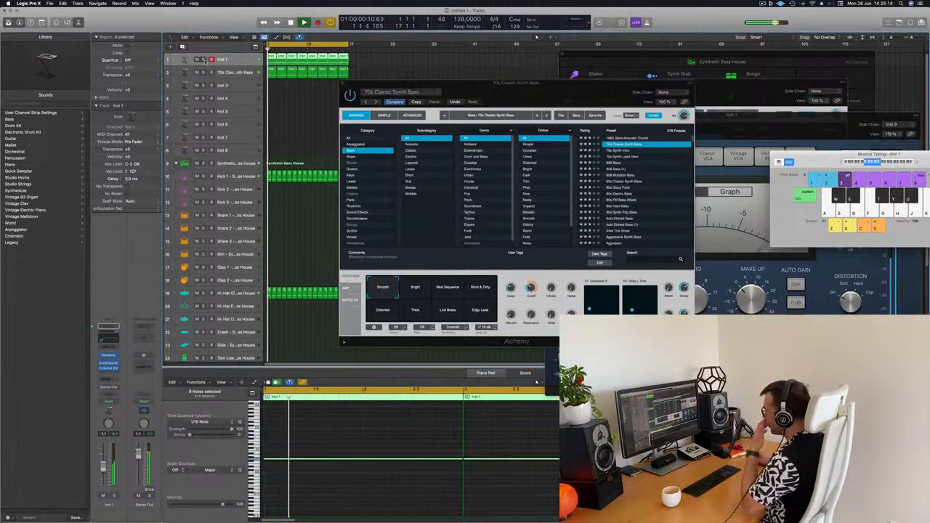
{"action": "key", "text": "alt+super+s"}
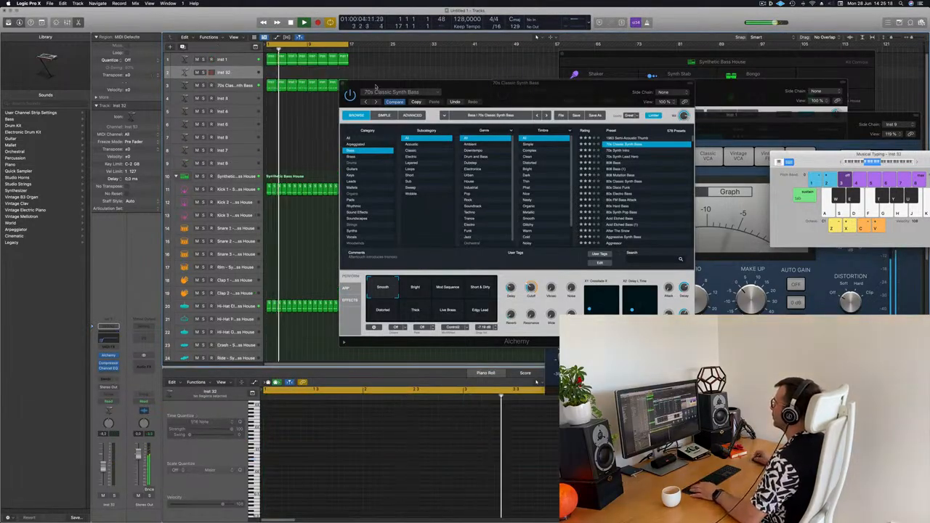
{"action": "left_click_drag", "start_coordinate": [381, 84], "coordinate": [504, 92]}
{"action": "left_click_drag", "start_coordinate": [322, 88], "coordinate": [227, 72]}
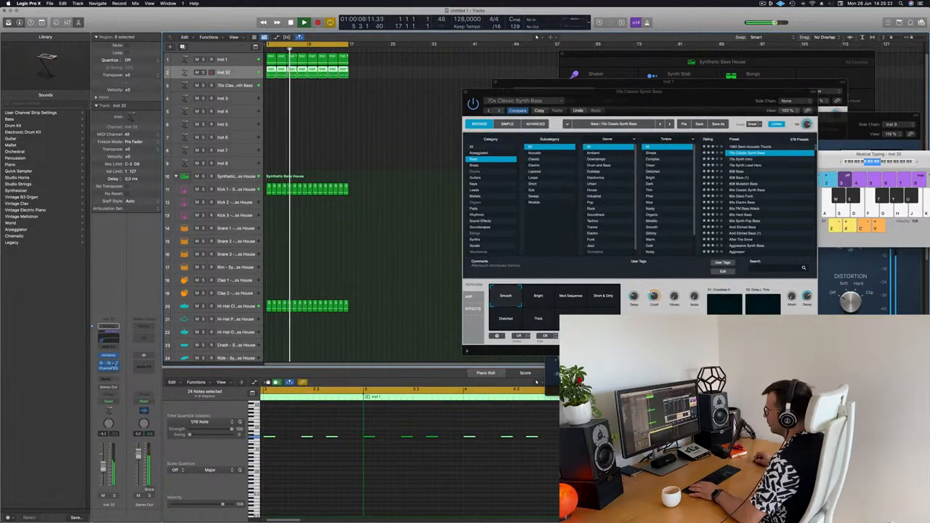
Open the Channel EQ on the duplicated bass track and bypass it.
{"action": "left_click", "coordinate": [105, 337]}
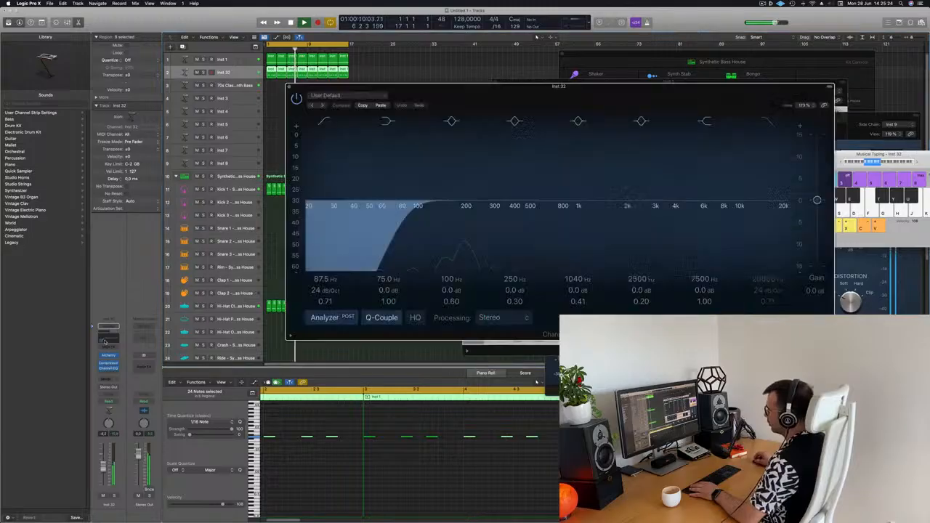
{"action": "left_click_drag", "start_coordinate": [407, 88], "coordinate": [705, 94]}
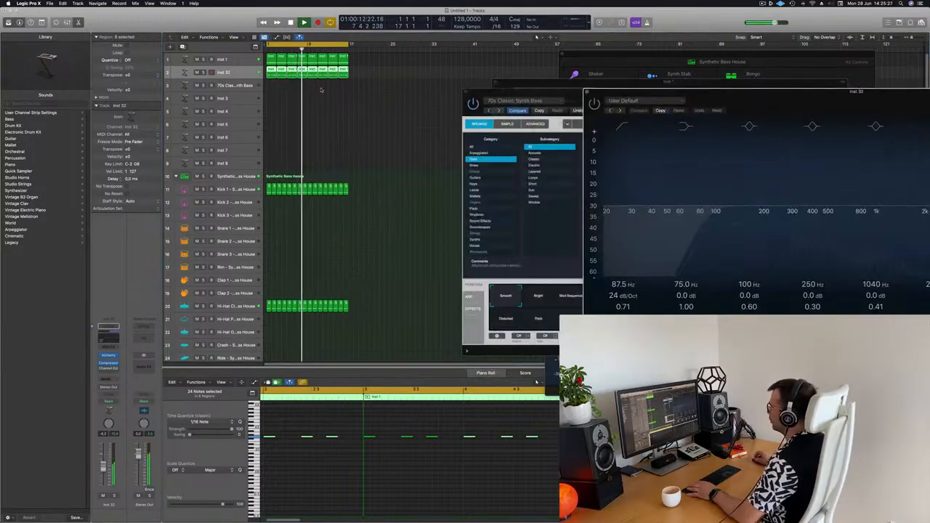
Audition Alchemy's Bass presets on the duplicated track, load Restrained Bass and solo the track.
{"action": "left_click", "coordinate": [109, 355]}
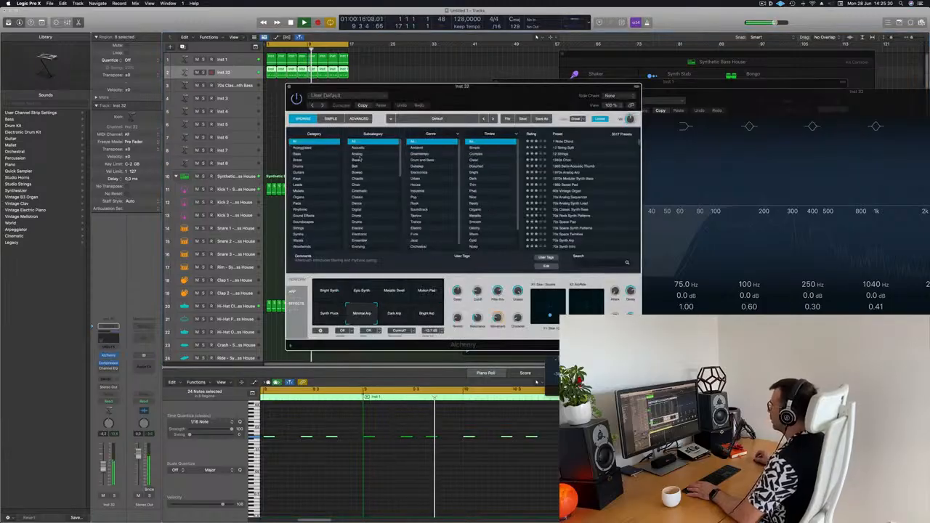
{"action": "left_click", "coordinate": [298, 154]}
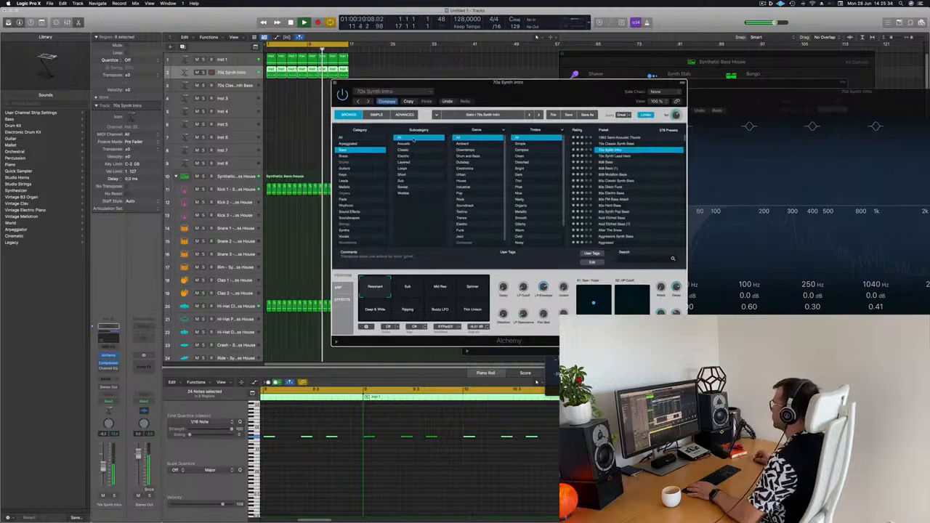
{"action": "left_click", "coordinate": [610, 162]}
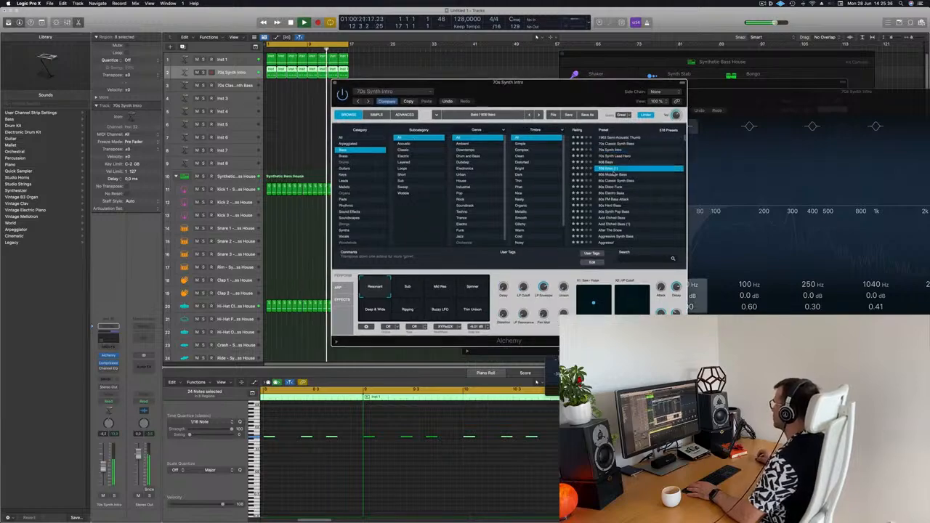
{"action": "left_click", "coordinate": [607, 180]}
{"action": "scroll", "coordinate": [614, 196], "scroll_direction": "down", "scroll_amount": 20}
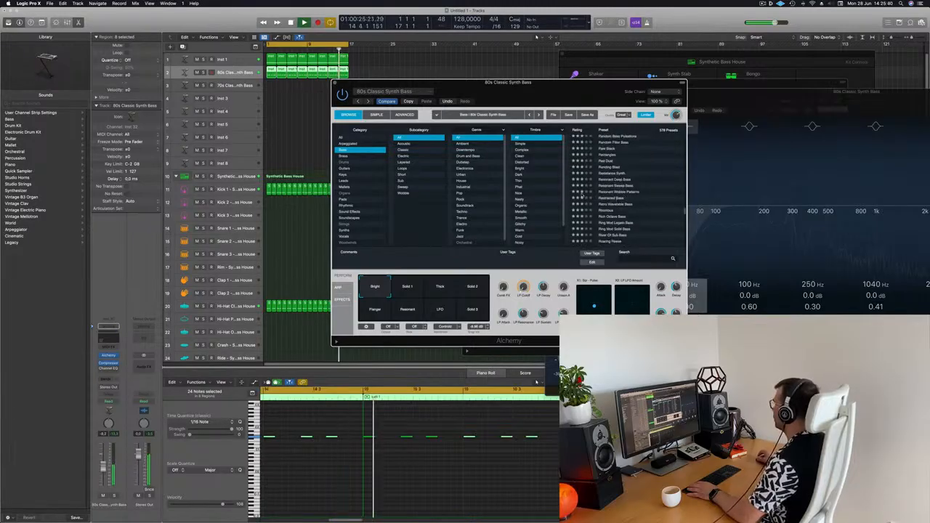
{"action": "left_click", "coordinate": [612, 198]}
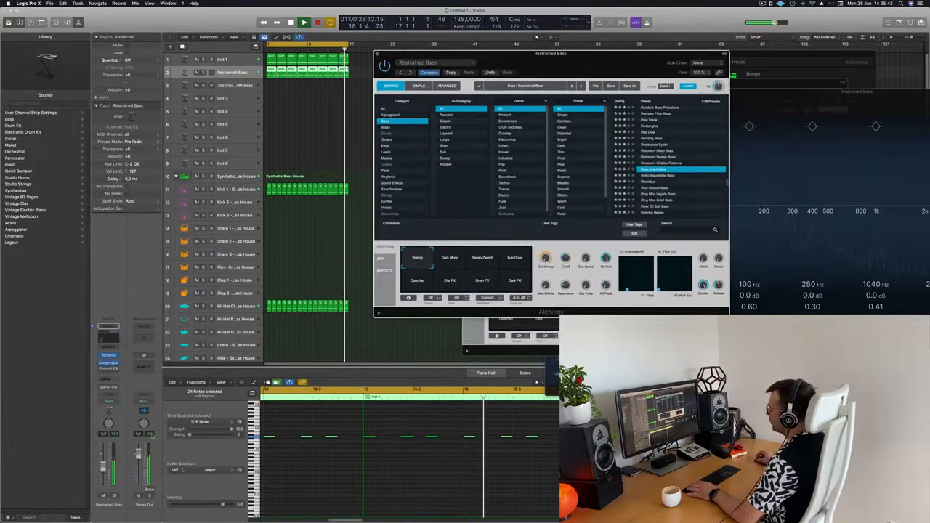
{"action": "key", "text": "s"}
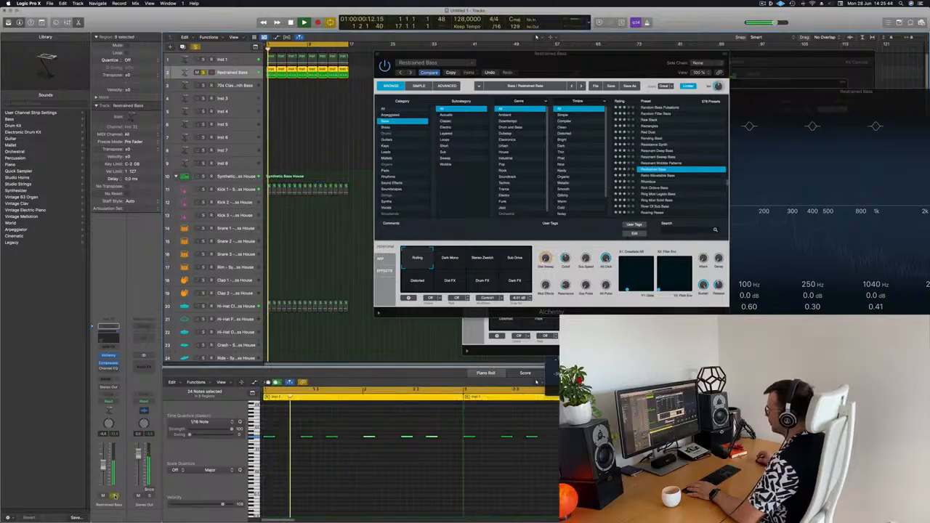
Unsolo the Restrained Bass track and switch its Alchemy sound to the Dark Mono snapshot, listening to it with the full loop.
{"action": "key", "text": "s"}
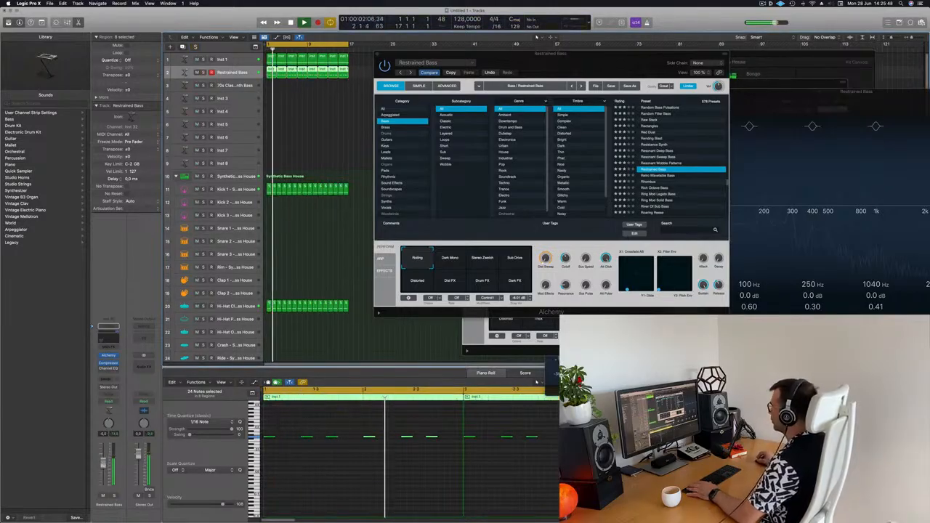
{"action": "left_click", "coordinate": [451, 259]}
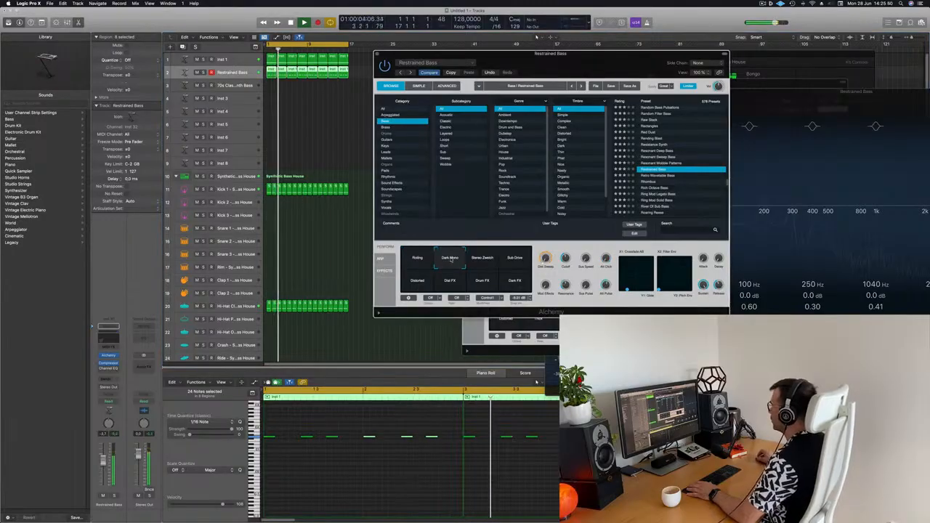
{"action": "left_click_drag", "start_coordinate": [508, 54], "coordinate": [473, 64]}
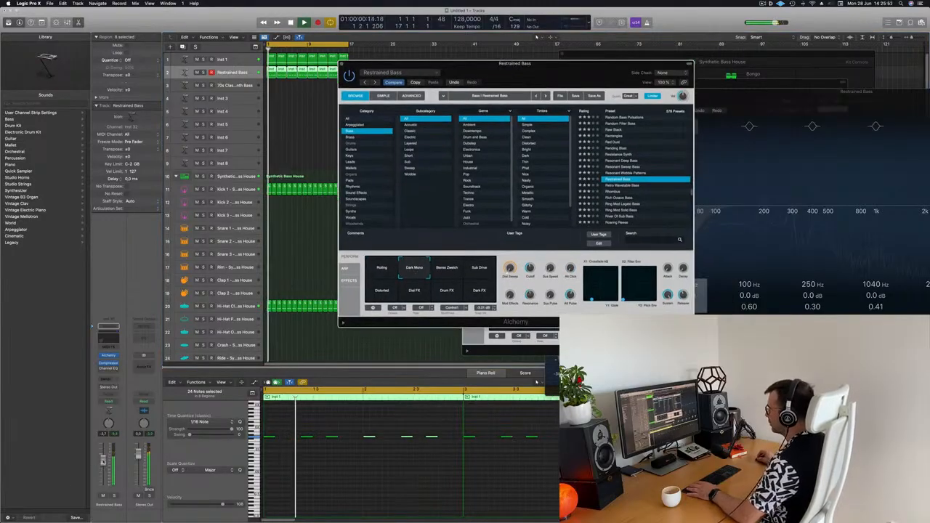
{"action": "left_click", "coordinate": [537, 37]}
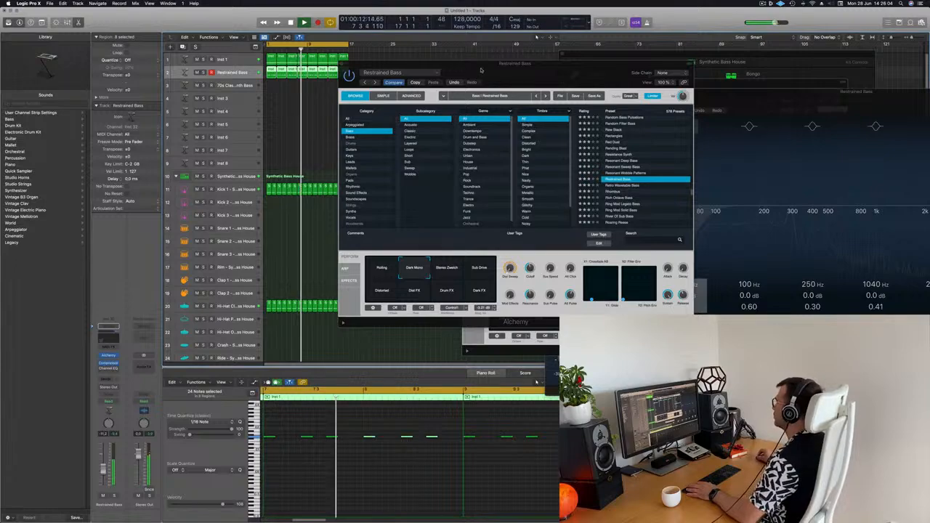
{"action": "left_click_drag", "start_coordinate": [343, 64], "coordinate": [327, 78]}
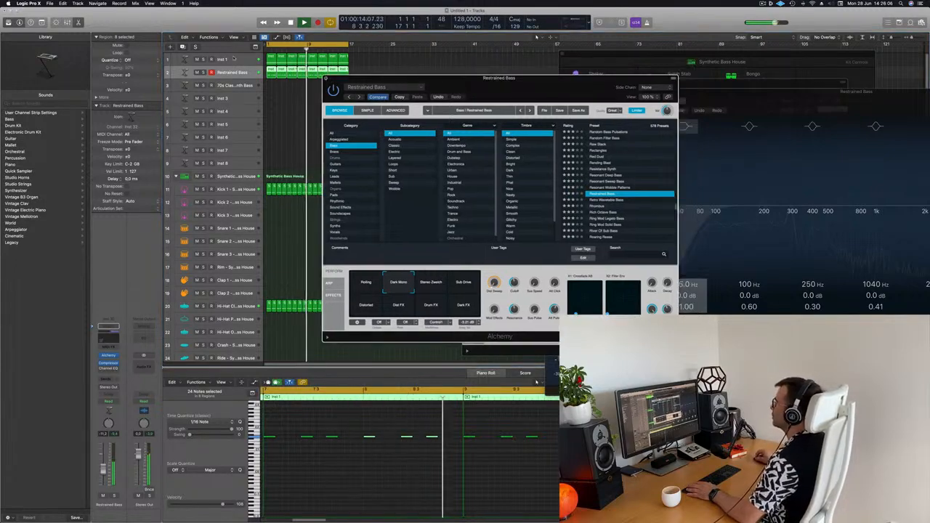
Open Alchemy on the Inst 1 track, adjust Cutoff in its performance controls and close the plug-in.
{"action": "key", "text": "Up"}
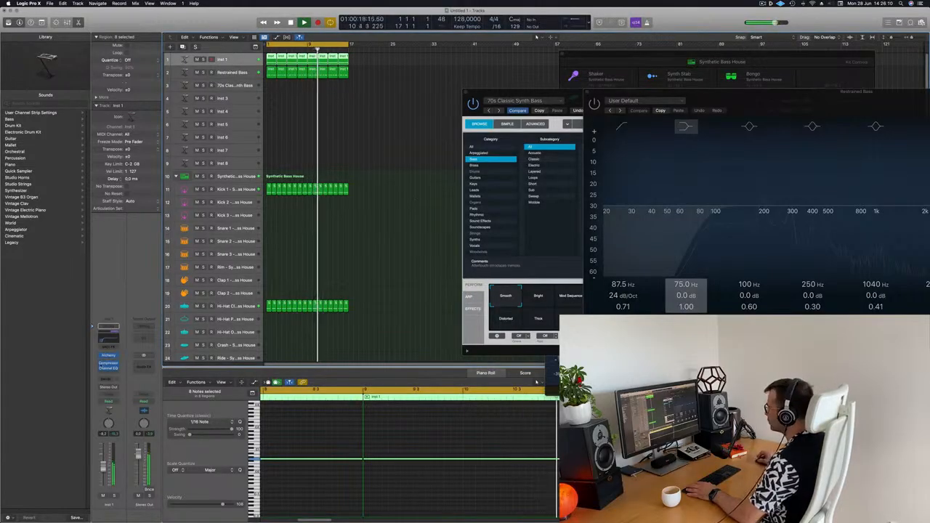
{"action": "left_click", "coordinate": [109, 356]}
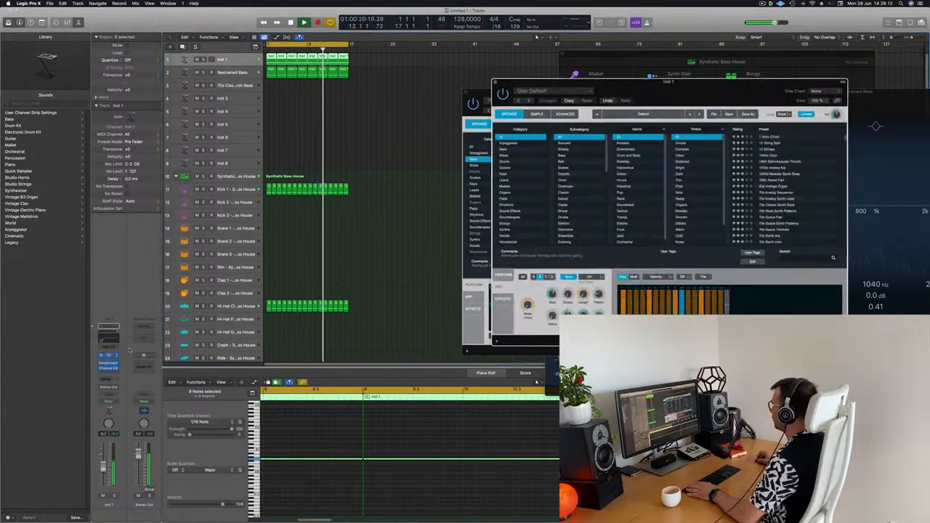
{"action": "left_click", "coordinate": [501, 274]}
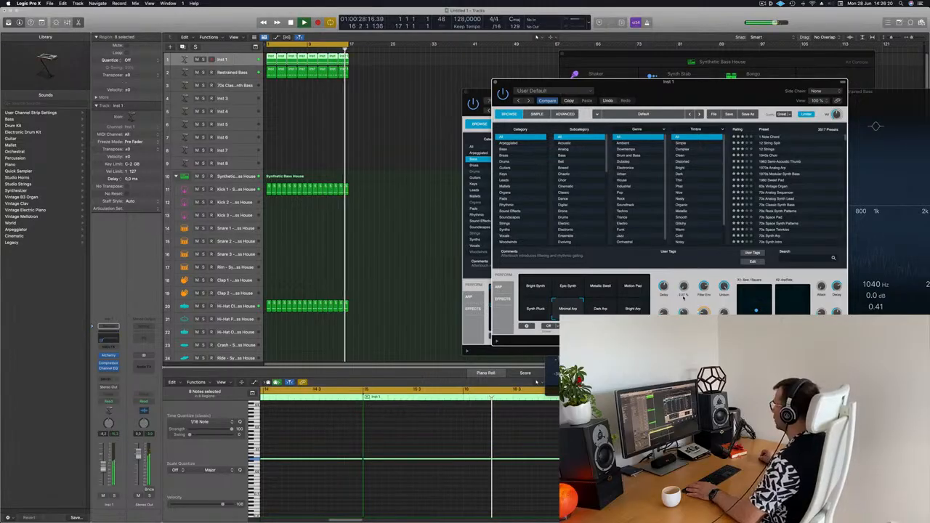
{"action": "left_click_drag", "start_coordinate": [739, 97], "coordinate": [606, 110]}
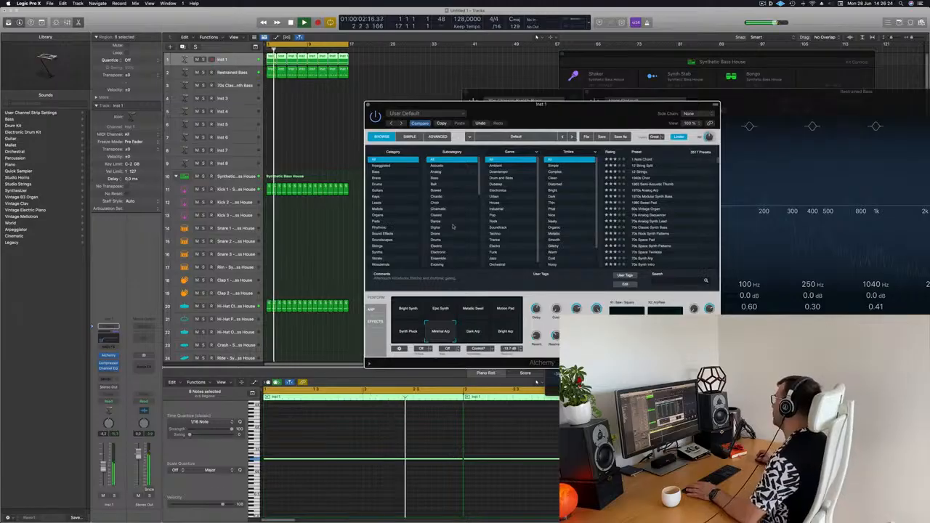
{"action": "left_click_drag", "start_coordinate": [486, 106], "coordinate": [453, 107]}
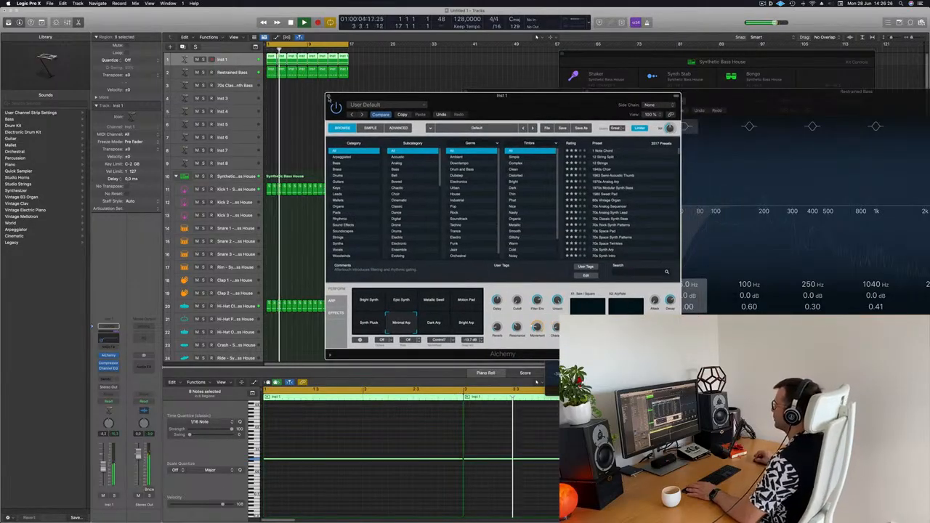
{"action": "left_click", "coordinate": [313, 98]}
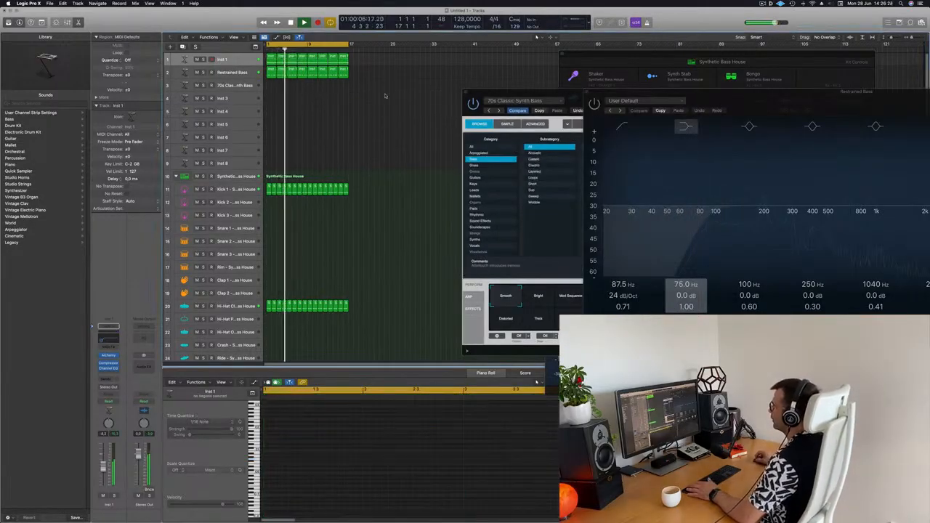
Copy the first syncopated two-bar region from the Restrained Bass track onto the 70s Classic Synth Bass track.
{"action": "left_click", "coordinate": [268, 73]}
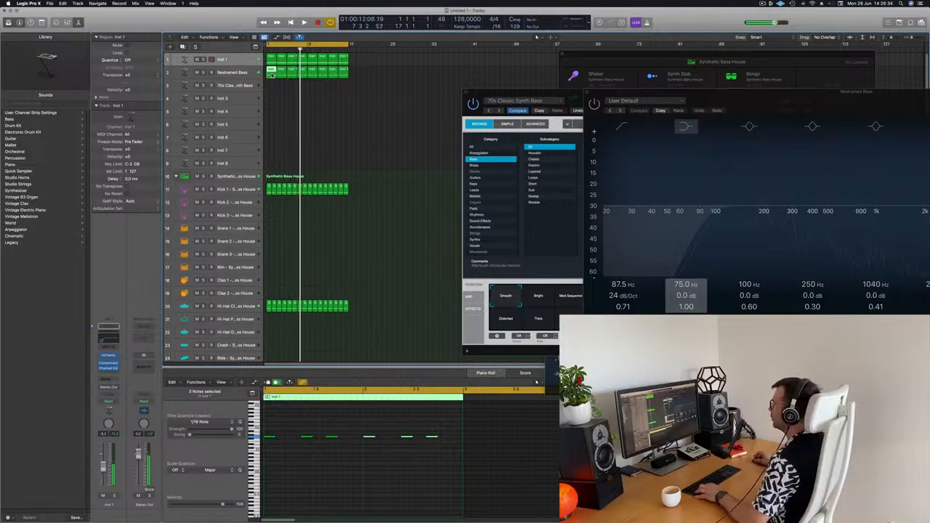
{"action": "left_click", "coordinate": [272, 86]}
{"action": "left_click", "coordinate": [271, 73]}
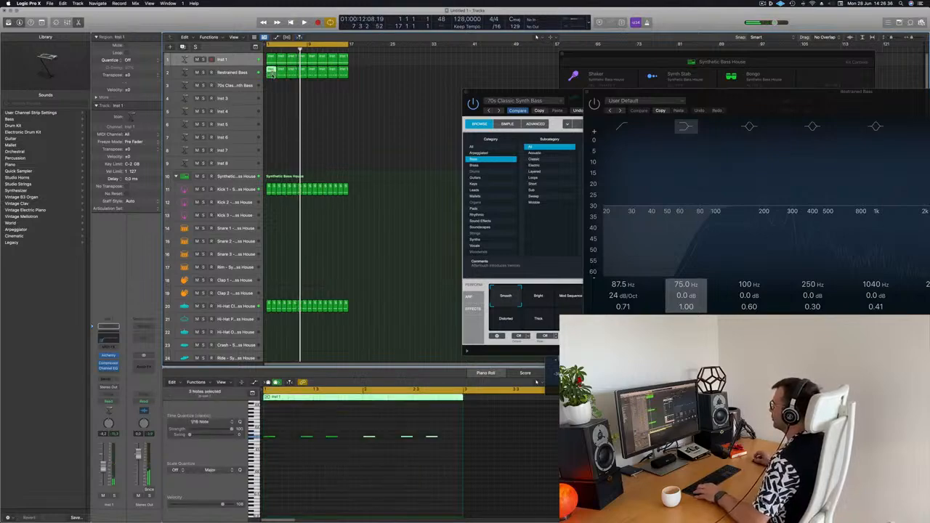
{"action": "left_click_drag", "start_coordinate": [272, 74], "coordinate": [272, 86]}
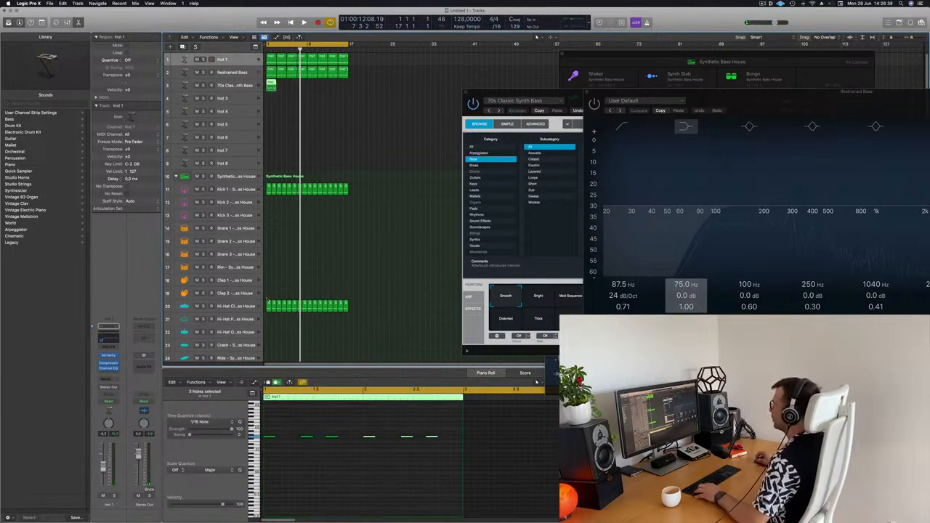
Raise all notes of the copied region by an octave and duplicate them another octave higher.
{"action": "left_click_drag", "start_coordinate": [270, 432], "coordinate": [453, 458]}
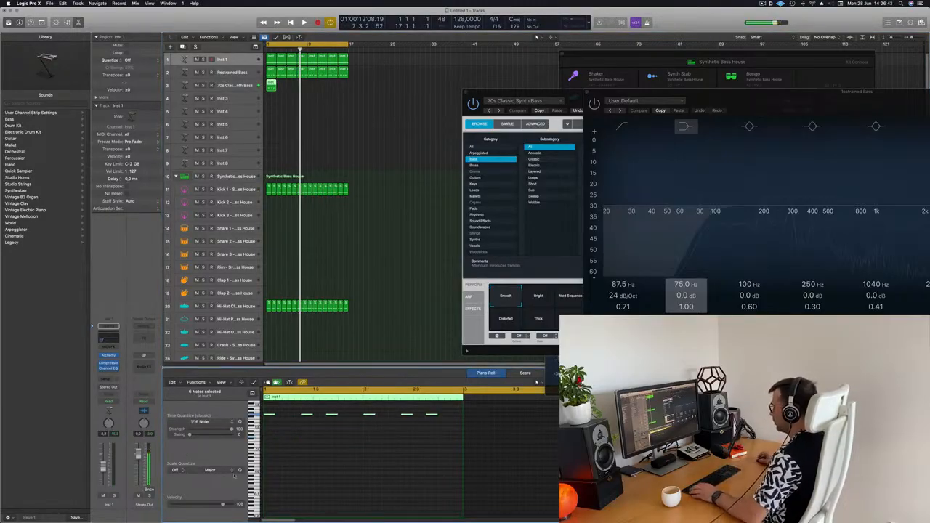
{"action": "scroll", "coordinate": [305, 486], "scroll_direction": "up", "scroll_amount": 5}
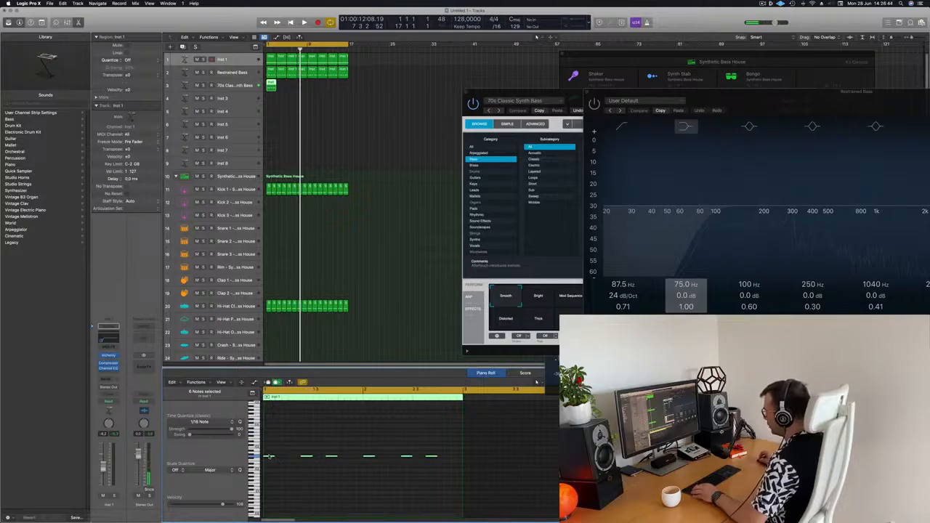
{"action": "left_click_drag", "start_coordinate": [271, 457], "coordinate": [273, 439]}
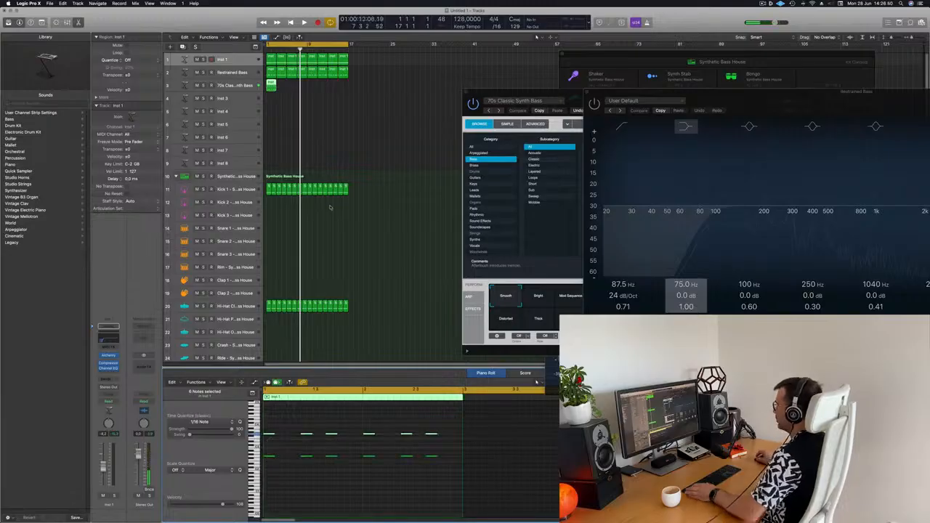
Repeat the two-bar region on the 70s Classic Synth Bass track up to bar 17 and select all its regions.
{"action": "left_click", "coordinate": [276, 84]}
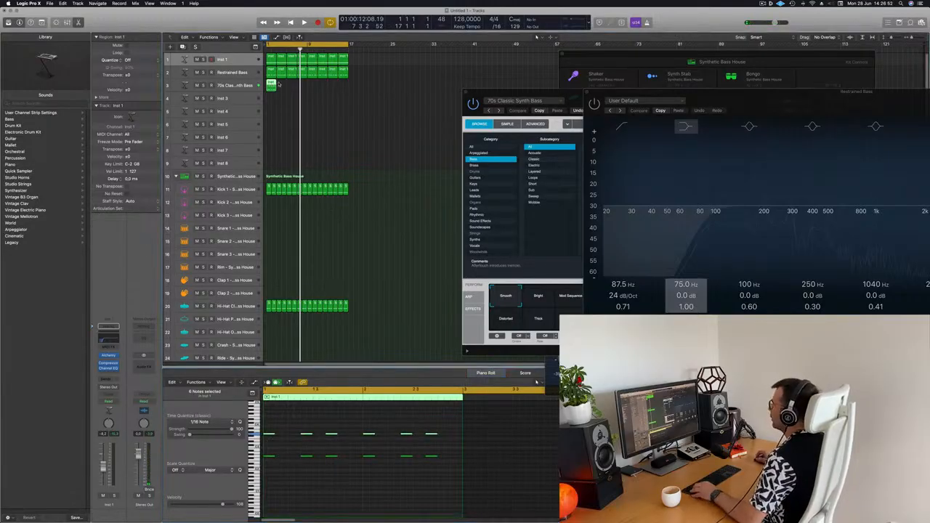
{"action": "key", "text": "super+v"}
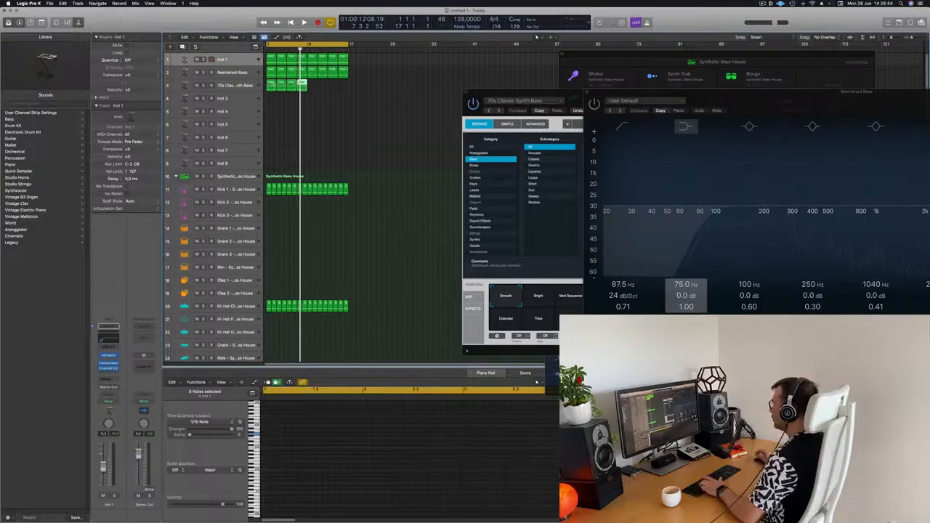
{"action": "key", "text": "super+a"}
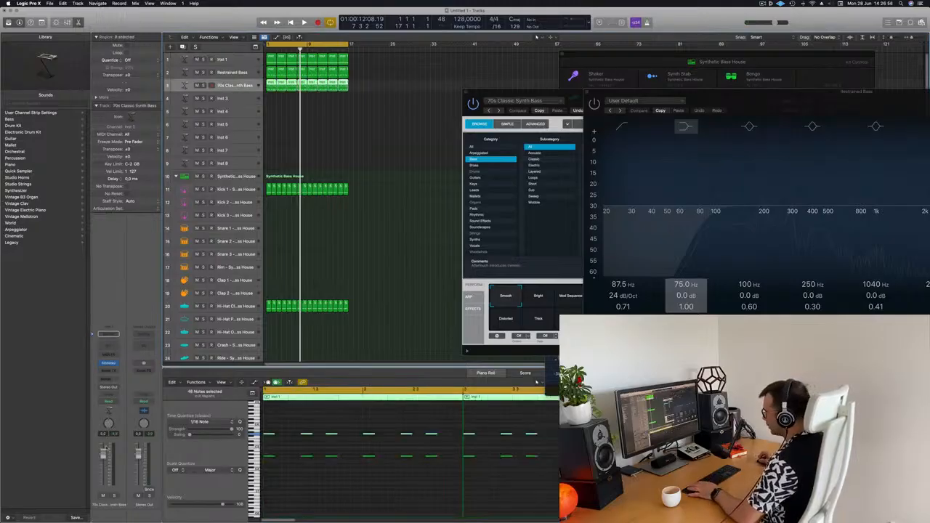
Open Alchemy on the 70s Classic Synth Bass track and filter its presets to all categories with the Plucked subcategory.
{"action": "key", "text": "super+w"}
{"action": "left_click", "coordinate": [107, 364]}
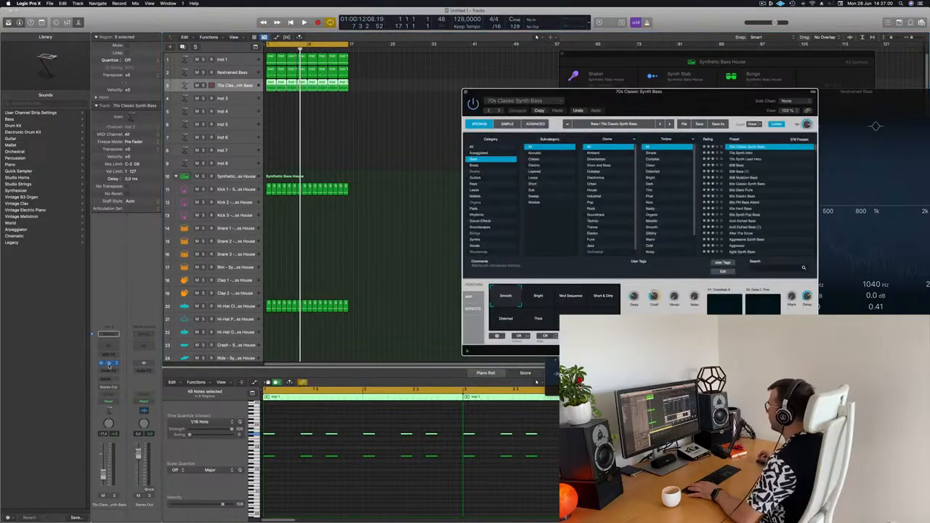
{"action": "left_click_drag", "start_coordinate": [661, 92], "coordinate": [467, 91]}
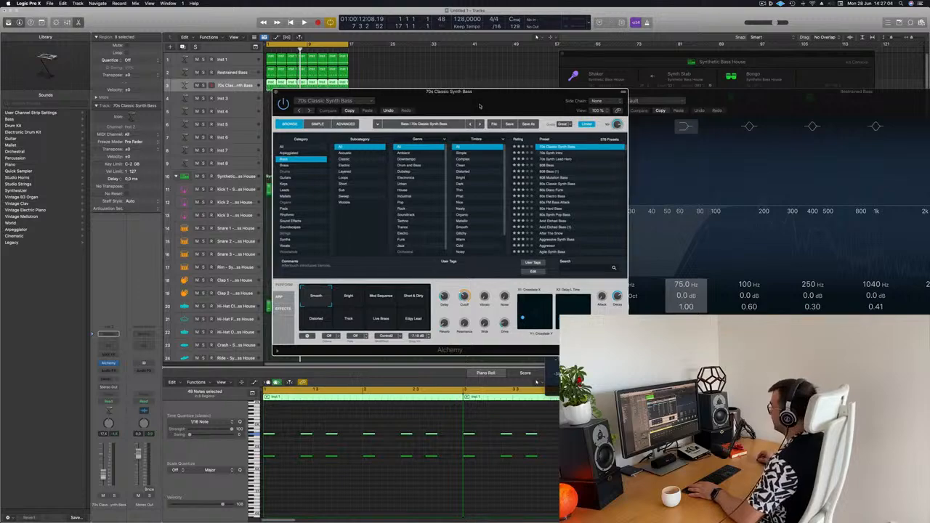
{"action": "left_click_drag", "start_coordinate": [474, 107], "coordinate": [508, 107]}
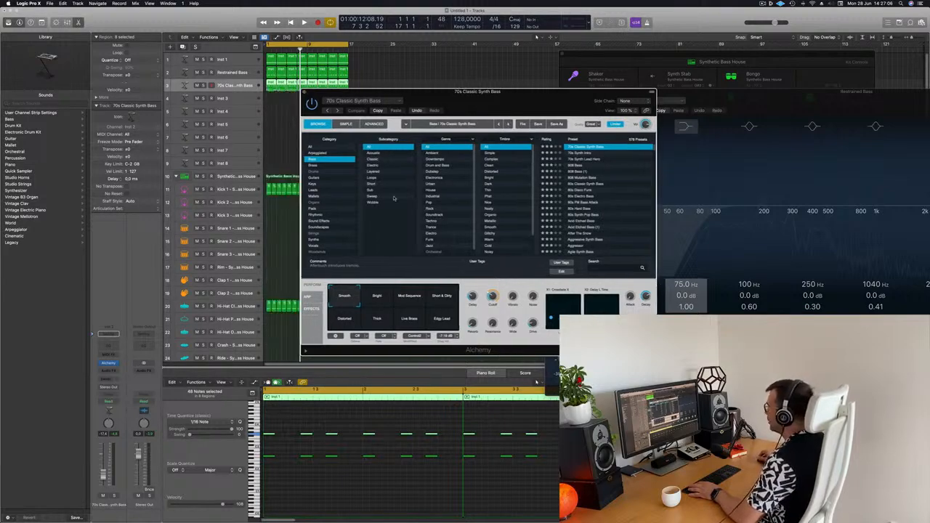
{"action": "left_click", "coordinate": [311, 148]}
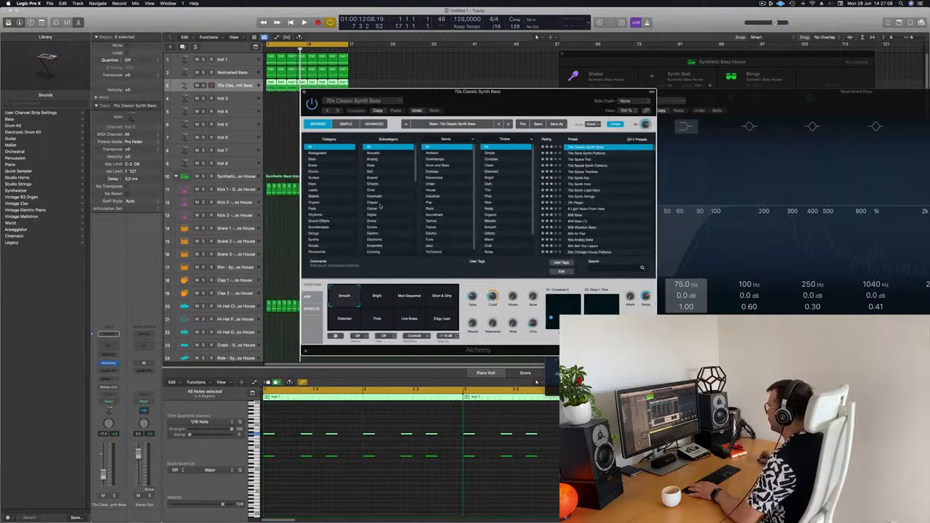
{"action": "scroll", "coordinate": [380, 206], "scroll_direction": "down", "scroll_amount": 8}
{"action": "scroll", "coordinate": [391, 224], "scroll_direction": "down", "scroll_amount": 5}
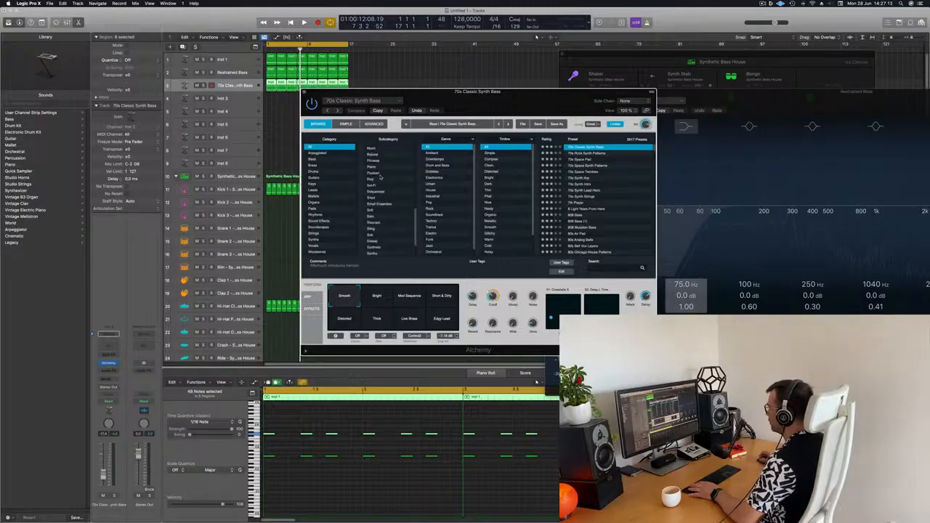
{"action": "left_click", "coordinate": [386, 173]}
{"action": "left_click_drag", "start_coordinate": [565, 108], "coordinate": [580, 60]}
{"action": "scroll", "coordinate": [623, 110], "scroll_direction": "up", "scroll_amount": 3}
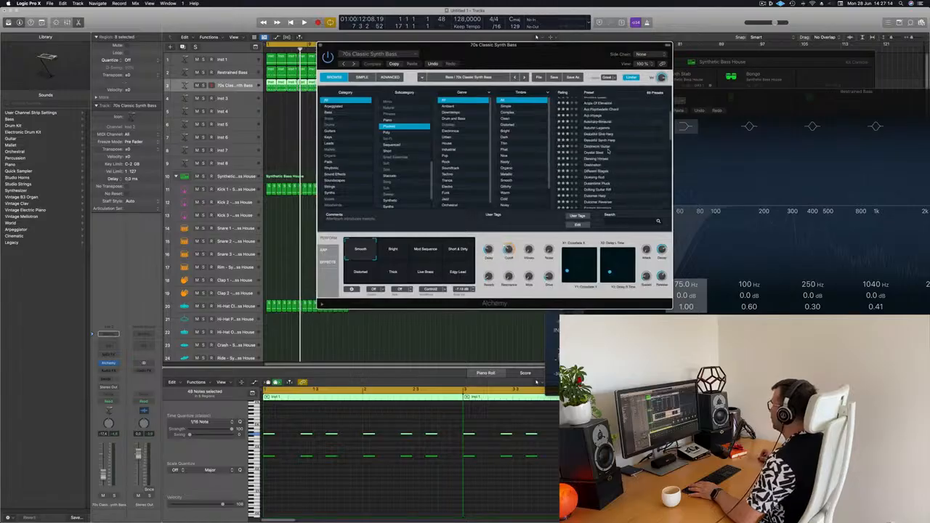
{"action": "scroll", "coordinate": [622, 119], "scroll_direction": "down", "scroll_amount": 2}
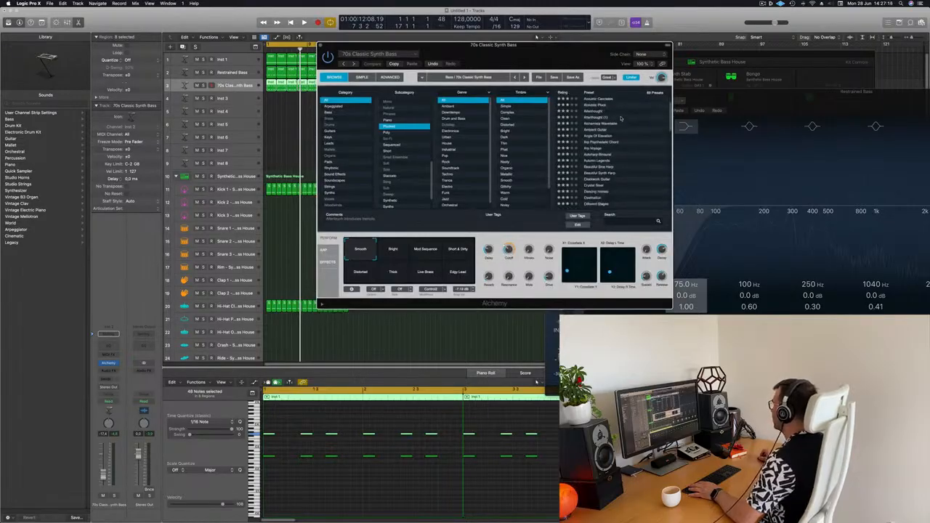
Try the Arp Voyage preset on the third track while playing the loop.
{"action": "left_click_drag", "start_coordinate": [552, 57], "coordinate": [604, 61]}
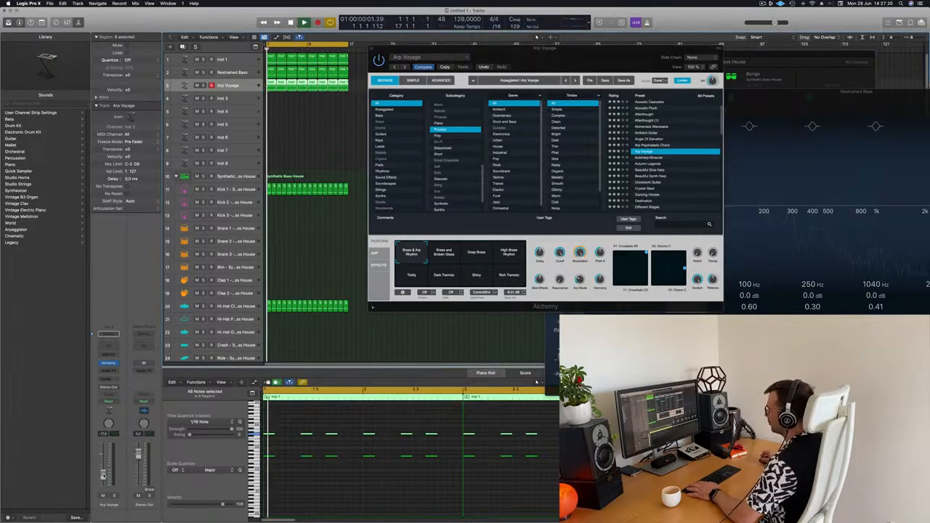
{"action": "key", "text": "space"}
{"action": "mouse_move", "coordinate": [642, 55]}
{"action": "left_mouse_down"}
{"action": "mouse_move", "coordinate": [475, 52]}
{"action": "mouse_move", "coordinate": [627, 60]}
{"action": "left_mouse_up"}
{"action": "key", "text": "space"}
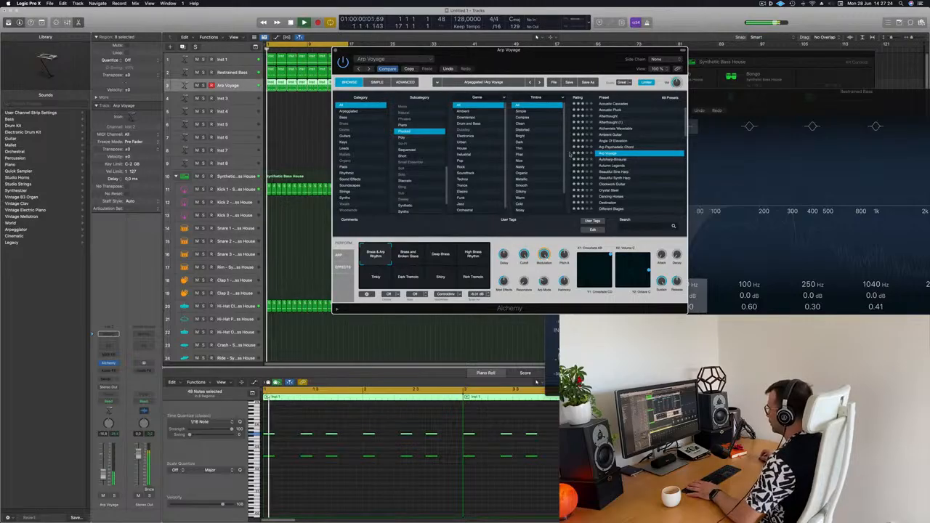
Lower all notes in the third track's regions by an octave and play the loop.
{"action": "left_click", "coordinate": [385, 469]}
{"action": "key", "text": "space"}
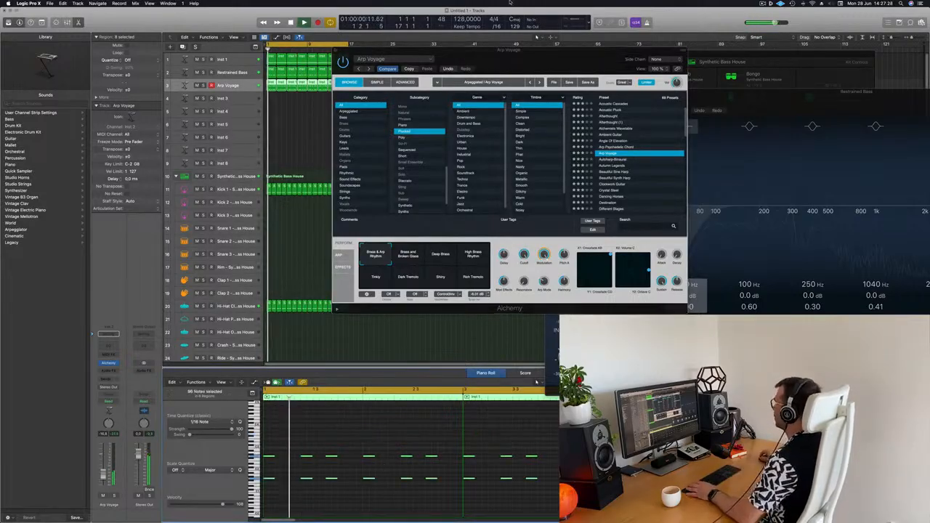
{"action": "left_click_drag", "start_coordinate": [615, 50], "coordinate": [603, 52]}
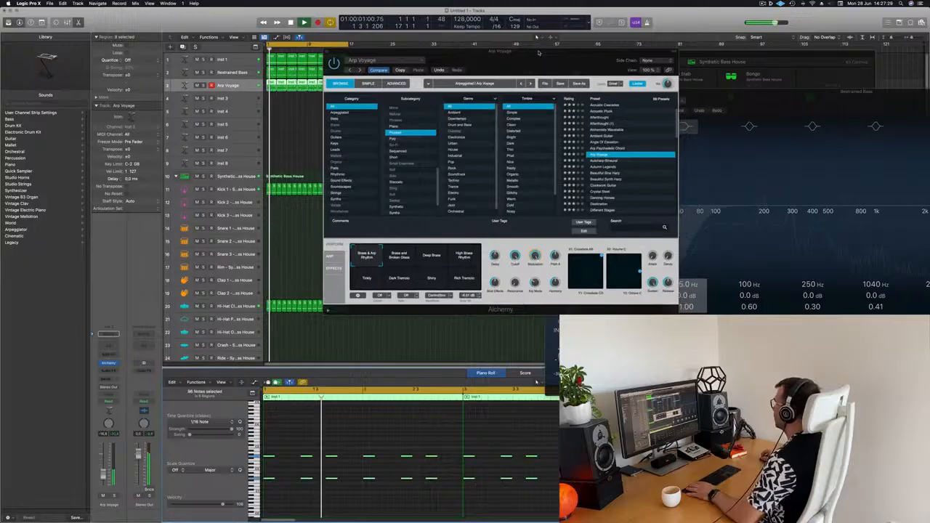
Try the Autumn Legends preset on the third track during playback, auditioning its sound variations from Round Ambient Pluck to Bright Wash.
{"action": "left_click", "coordinate": [599, 167]}
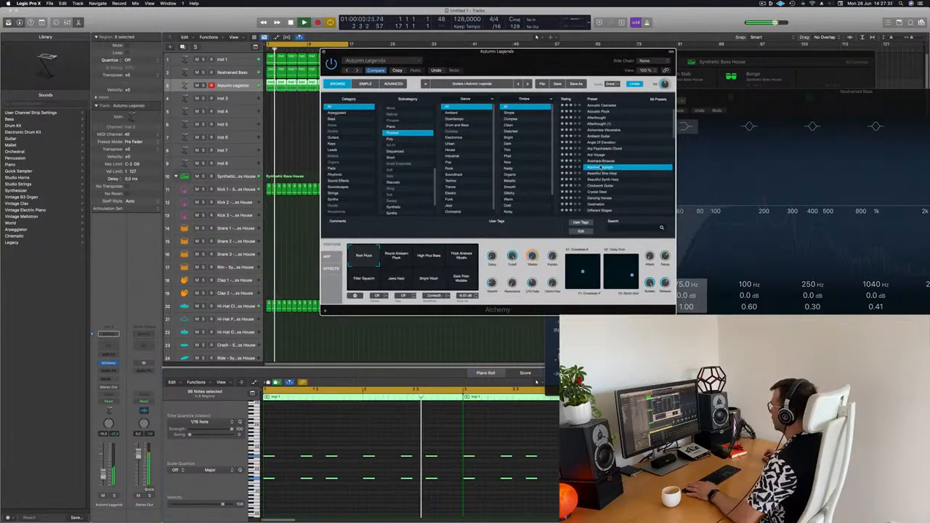
{"action": "left_click", "coordinate": [407, 263]}
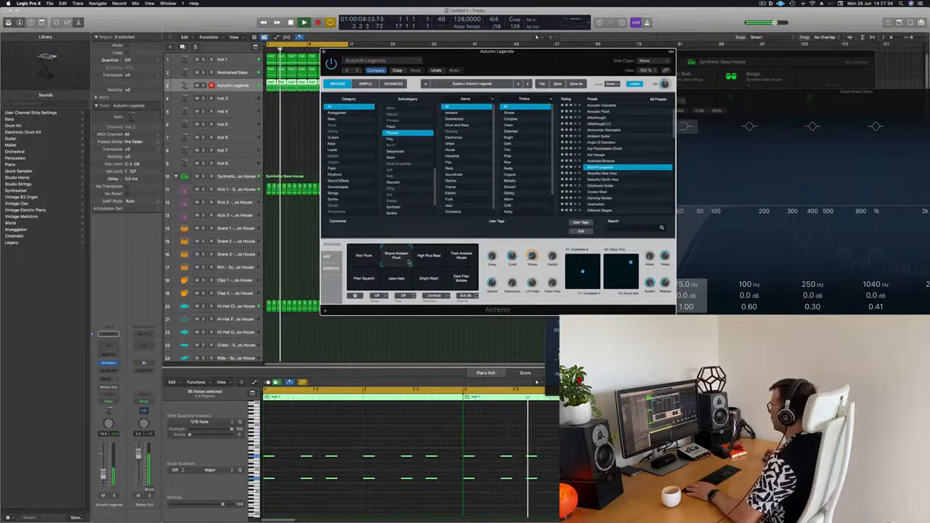
{"action": "left_click", "coordinate": [430, 258]}
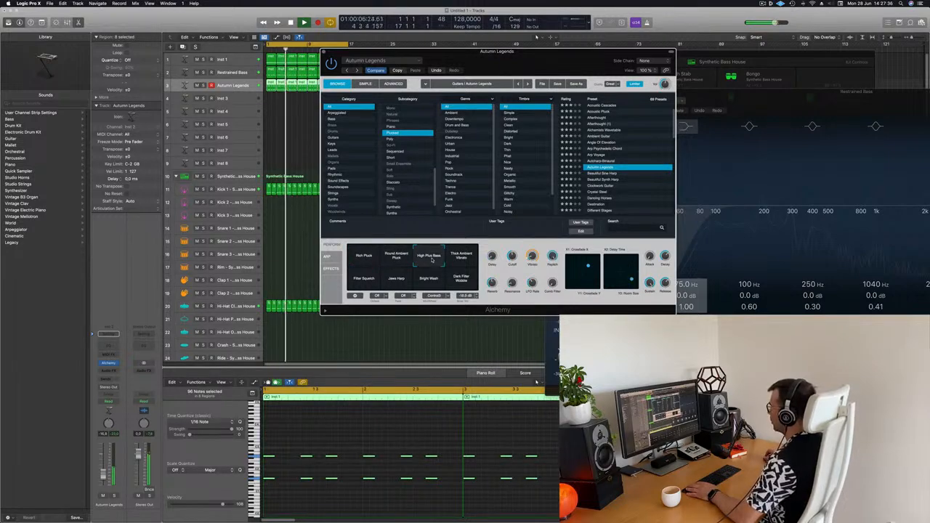
{"action": "left_click", "coordinate": [465, 263]}
{"action": "left_click", "coordinate": [375, 278]}
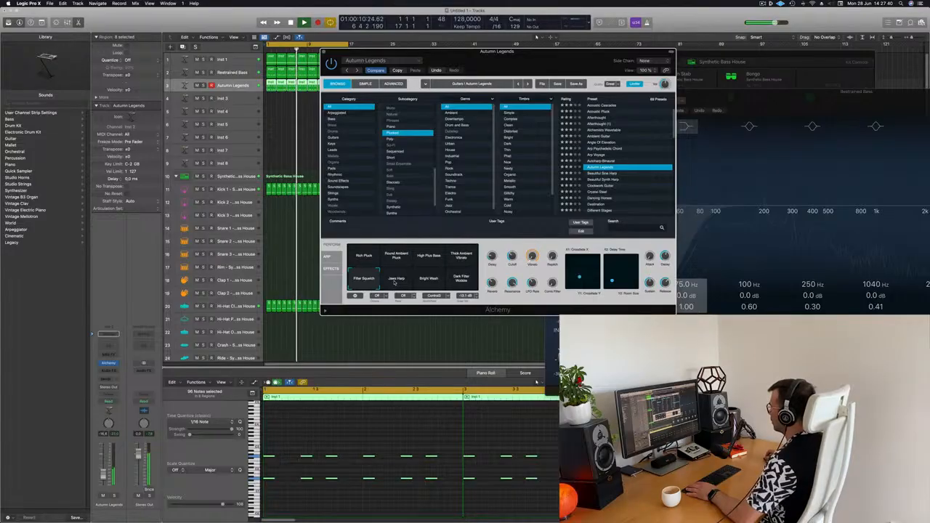
{"action": "left_click", "coordinate": [394, 281]}
{"action": "left_click", "coordinate": [451, 283]}
{"action": "left_click", "coordinate": [429, 280]}
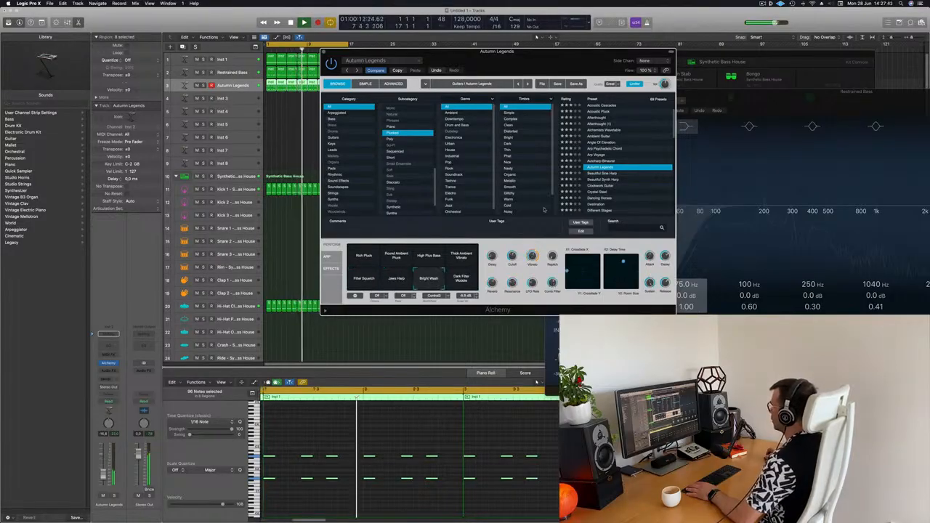
Audition the plucked presets from Beautiful Sine Harp through Clockwork Guitar to Crystal Steel while the loop plays.
{"action": "left_click", "coordinate": [602, 175]}
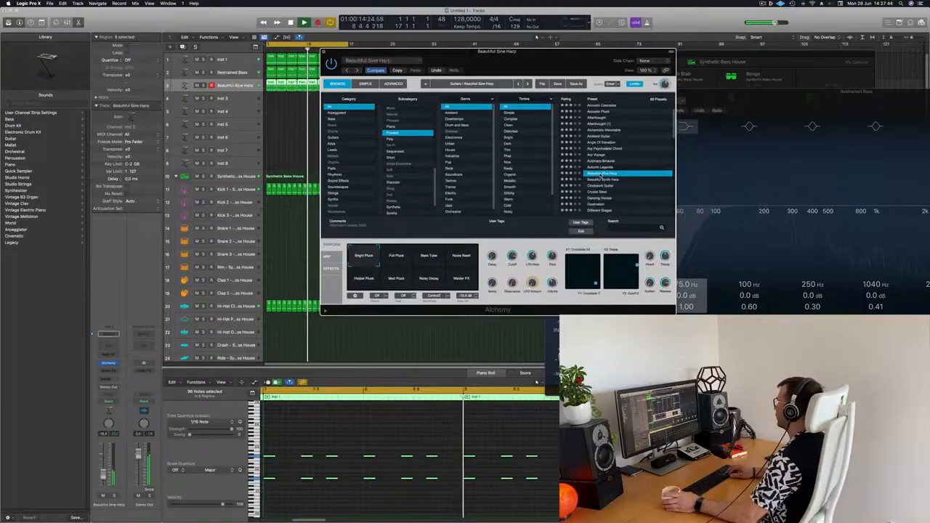
{"action": "key", "text": "Down"}
{"action": "key", "text": "Down"}
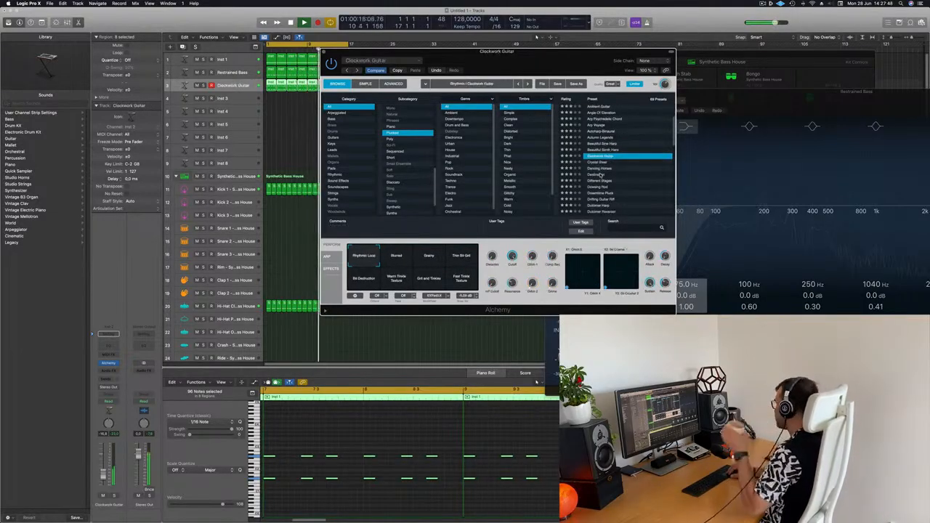
{"action": "key", "text": "Down"}
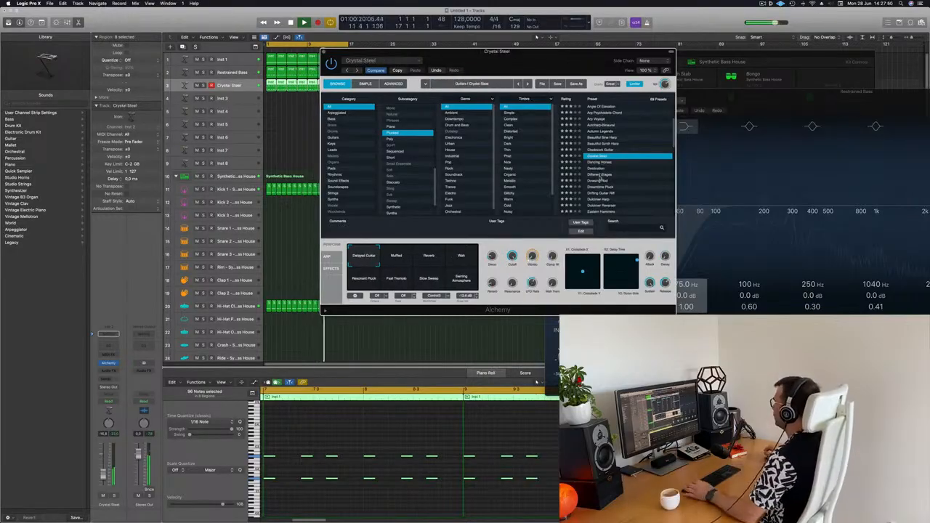
Try the Dancing Horses preset on the third track with its Resonant and String Pluck variations.
{"action": "key", "text": "Down"}
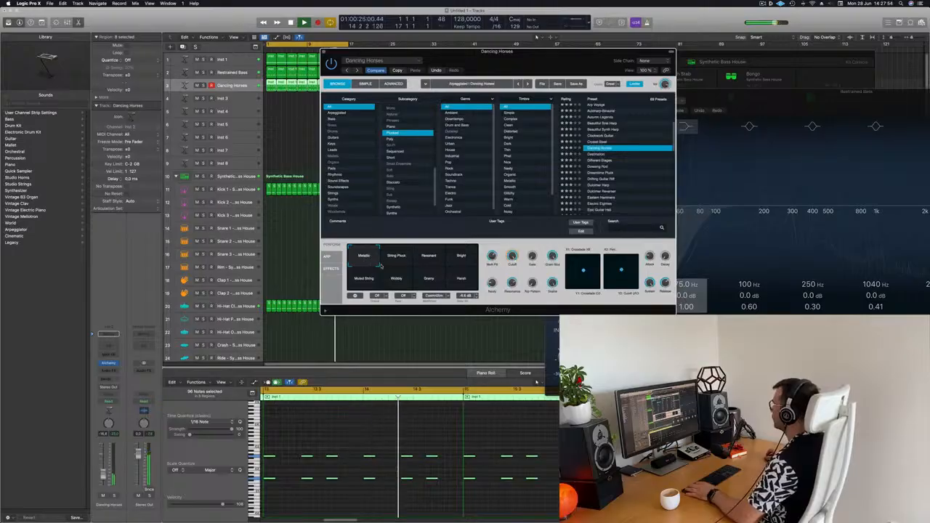
{"action": "left_click", "coordinate": [389, 263]}
{"action": "left_click", "coordinate": [424, 258]}
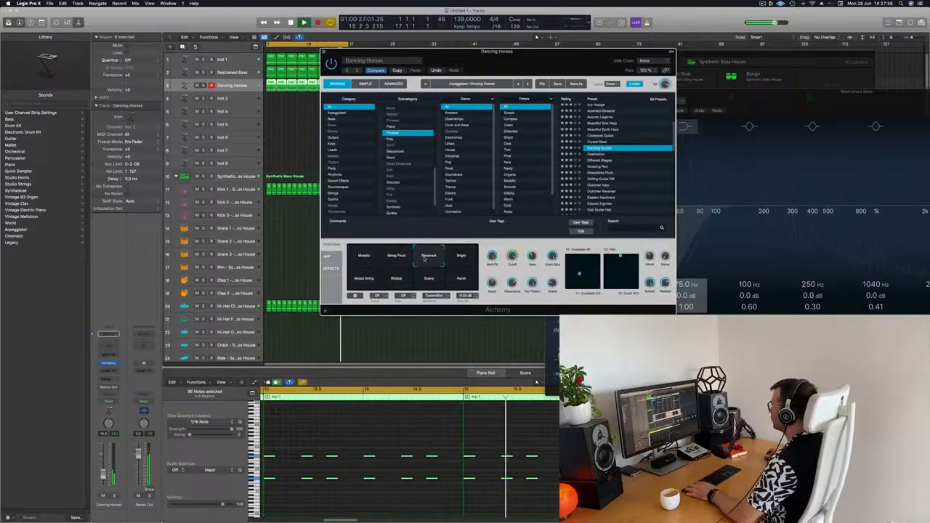
{"action": "left_click", "coordinate": [405, 259]}
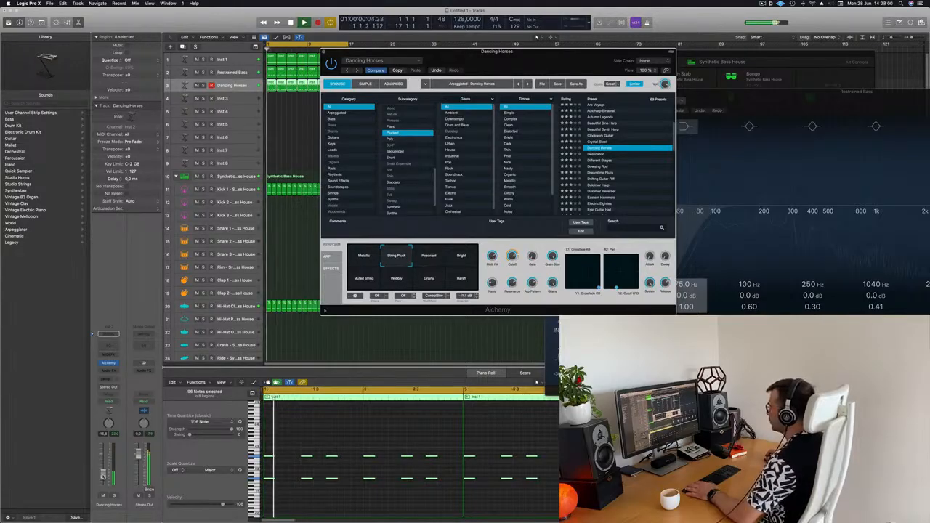
{"action": "left_click", "coordinate": [536, 382]}
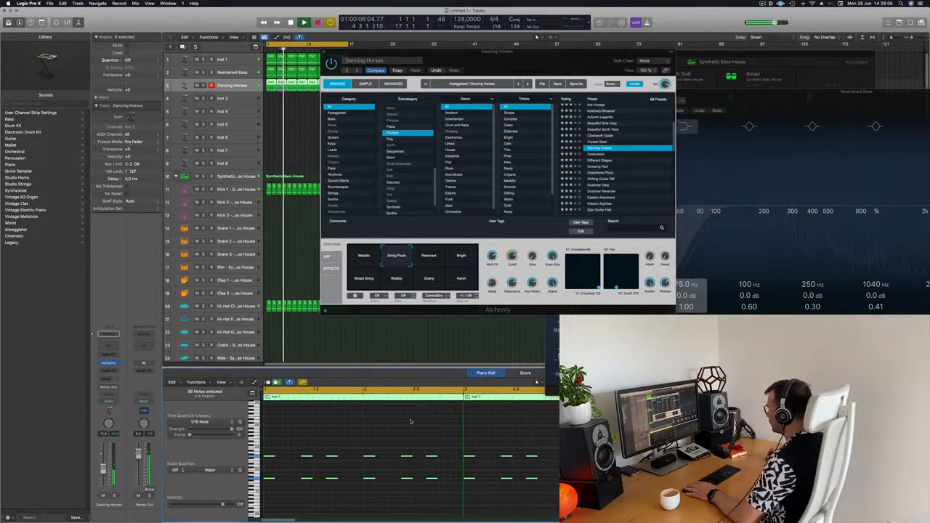
{"action": "scroll", "coordinate": [417, 428], "scroll_direction": "down", "scroll_amount": 1}
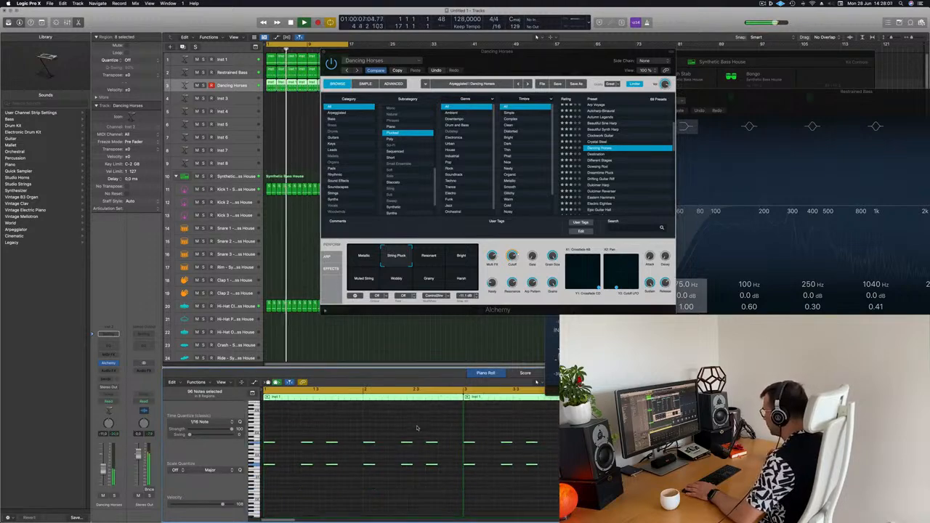
Audition the remaining Dancing Horses variations, including Resonant, Bright, Muted String and Harsh.
{"action": "left_click", "coordinate": [435, 255]}
{"action": "left_click", "coordinate": [465, 258]}
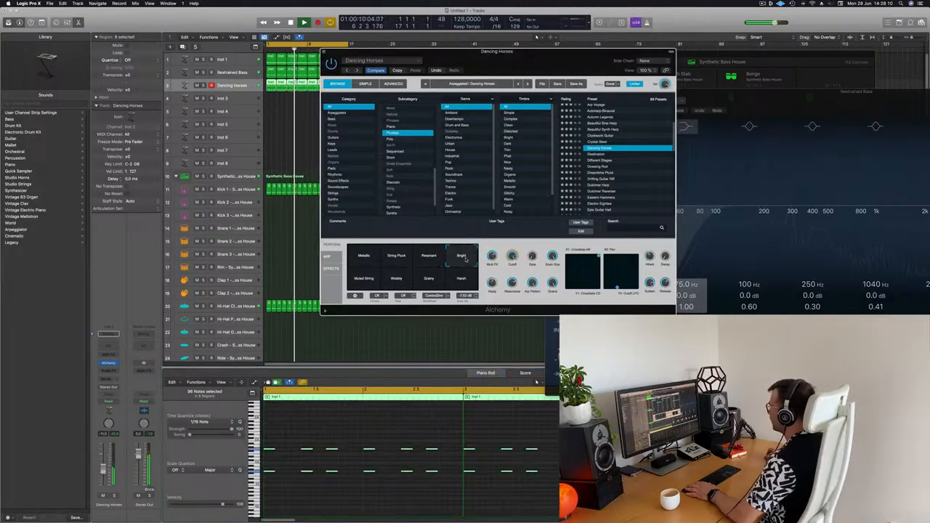
{"action": "left_click", "coordinate": [364, 280]}
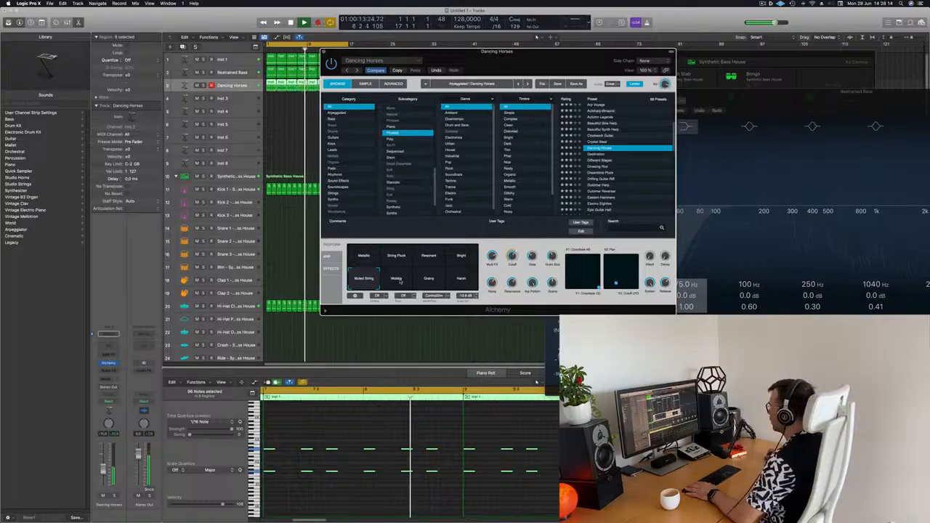
{"action": "left_click", "coordinate": [429, 278]}
{"action": "left_click", "coordinate": [461, 278]}
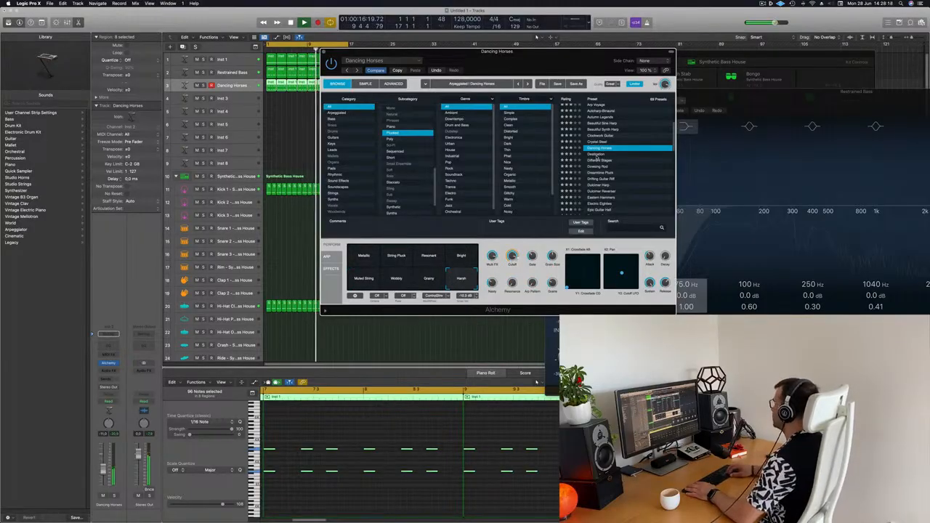
Audition the Destination, Different Stages and Dreamtime Pluck presets on the third track while the loop plays.
{"action": "left_click", "coordinate": [596, 154]}
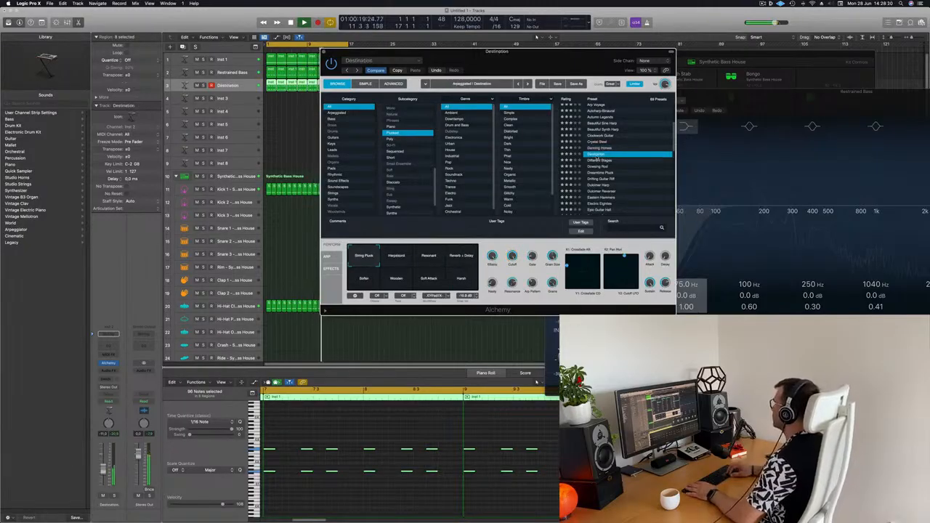
{"action": "key", "text": "Down"}
{"action": "scroll", "coordinate": [599, 174], "scroll_direction": "down", "scroll_amount": 2}
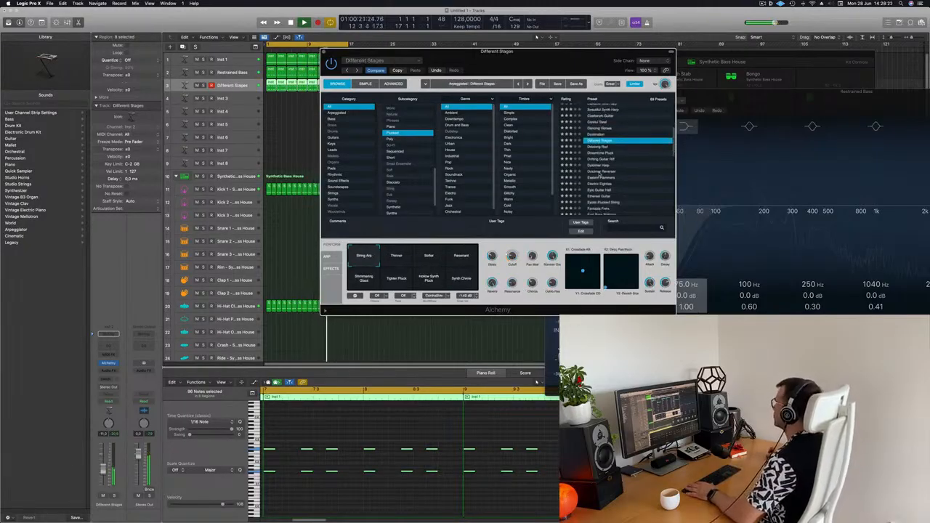
{"action": "scroll", "coordinate": [601, 172], "scroll_direction": "down", "scroll_amount": 3}
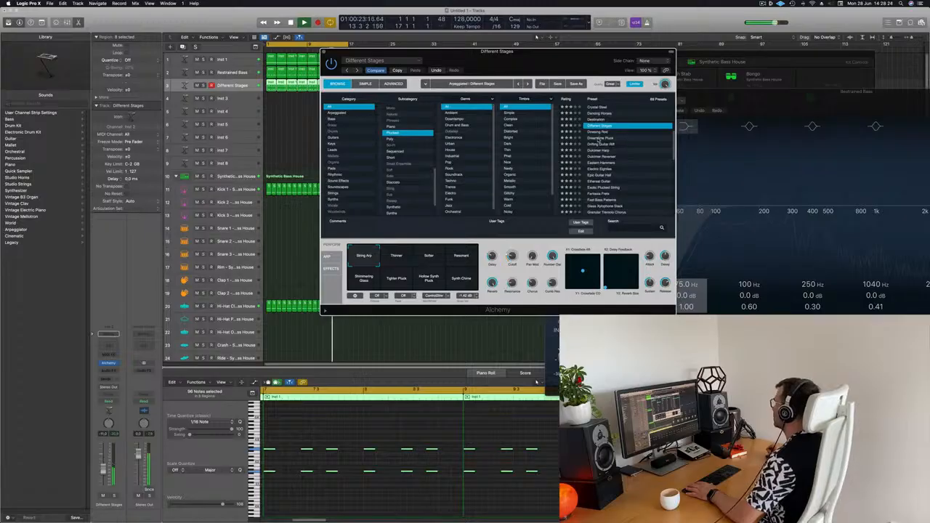
{"action": "left_click", "coordinate": [599, 139]}
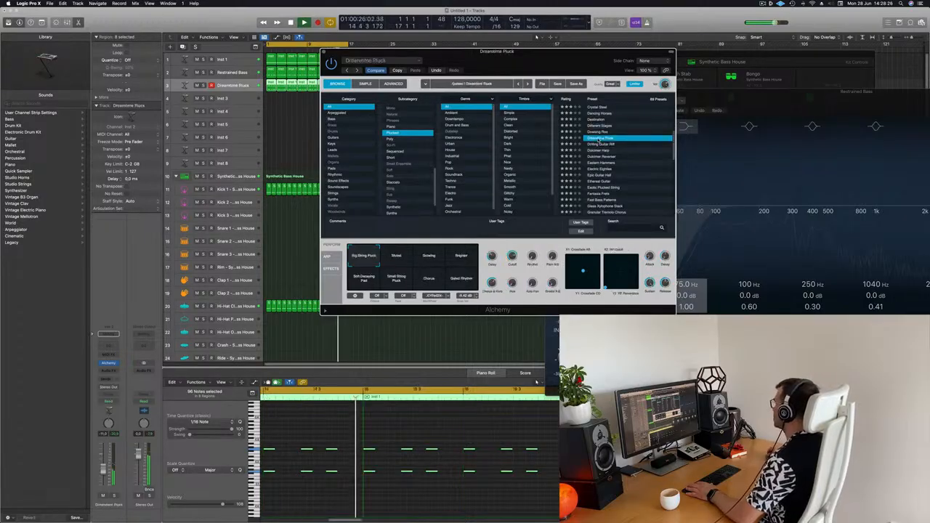
Load the Eastern Hammers preset on the third track, audition its sound variations and choose Muted.
{"action": "left_click", "coordinate": [604, 163]}
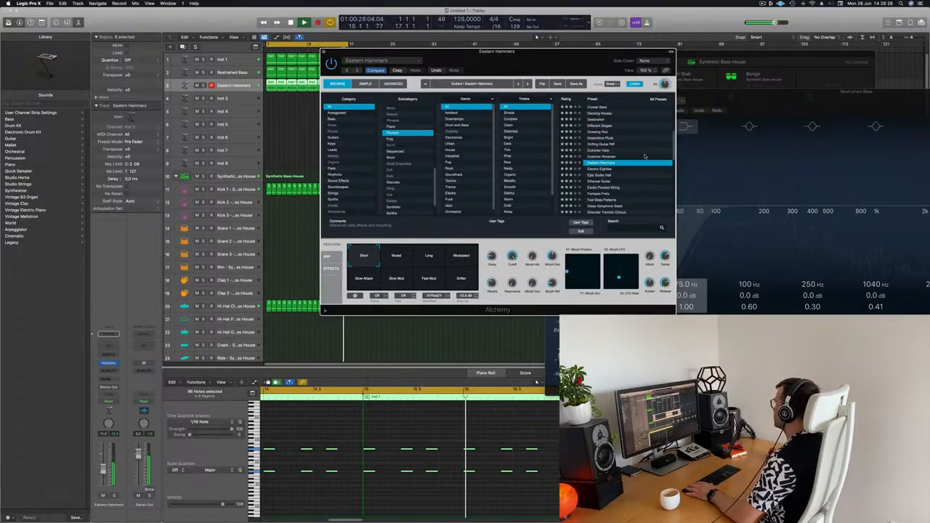
{"action": "left_click", "coordinate": [396, 258]}
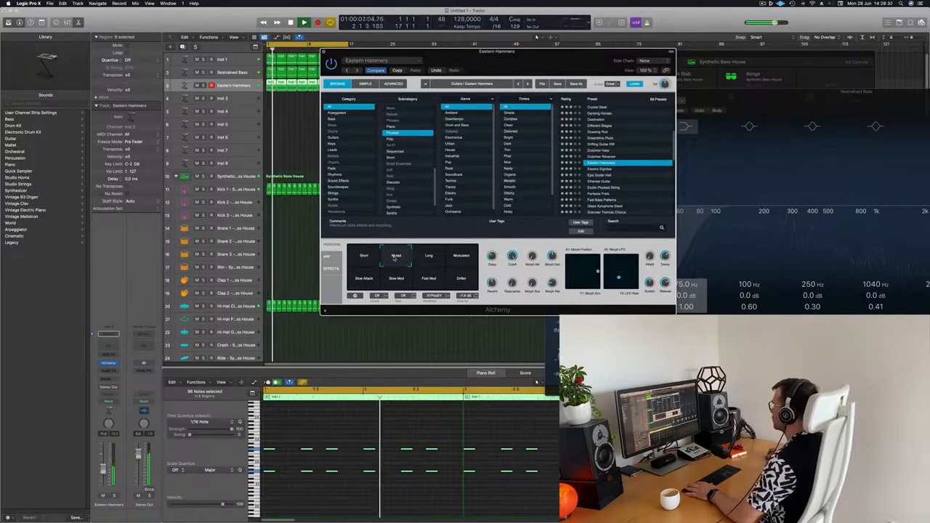
{"action": "left_click", "coordinate": [423, 257]}
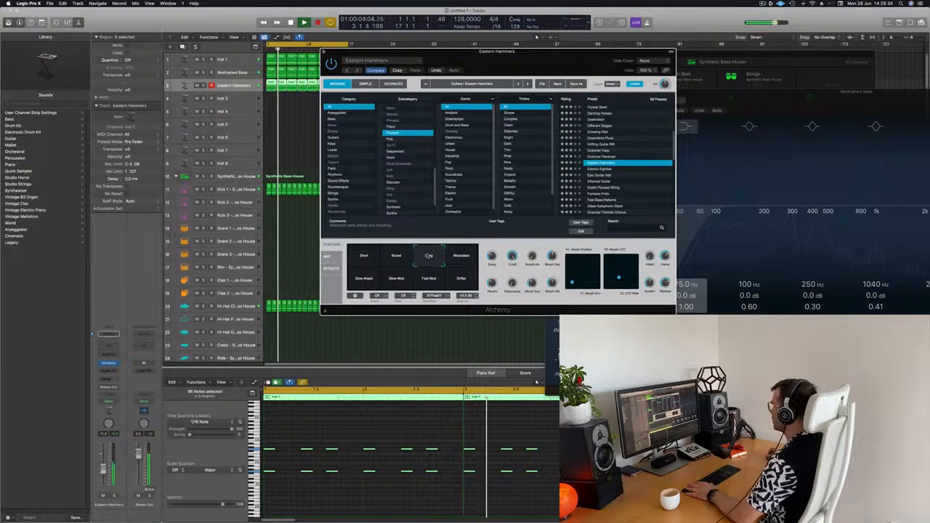
{"action": "left_click", "coordinate": [465, 256]}
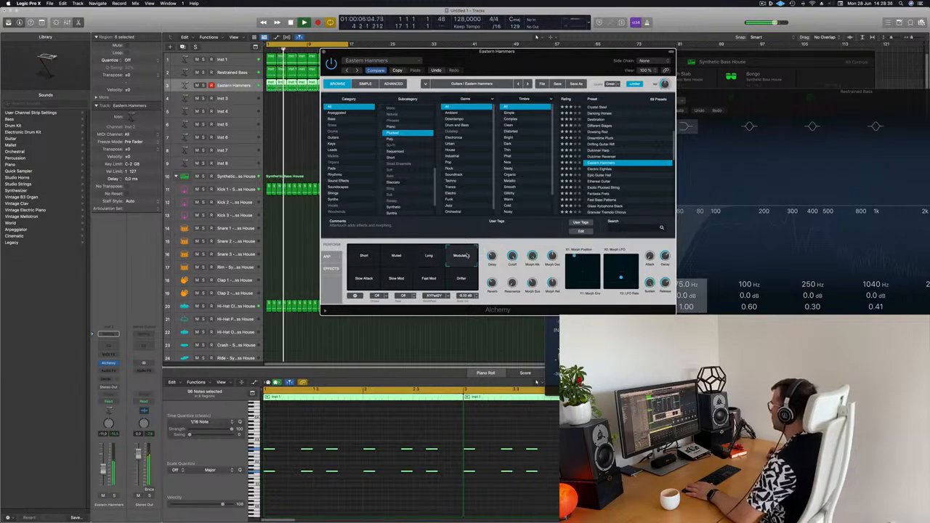
{"action": "left_click", "coordinate": [359, 284]}
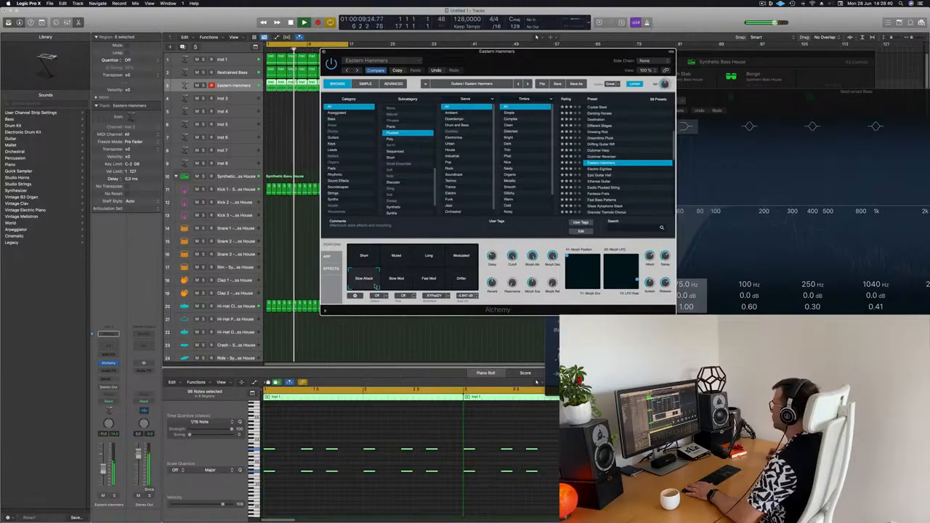
{"action": "left_click", "coordinate": [397, 287]}
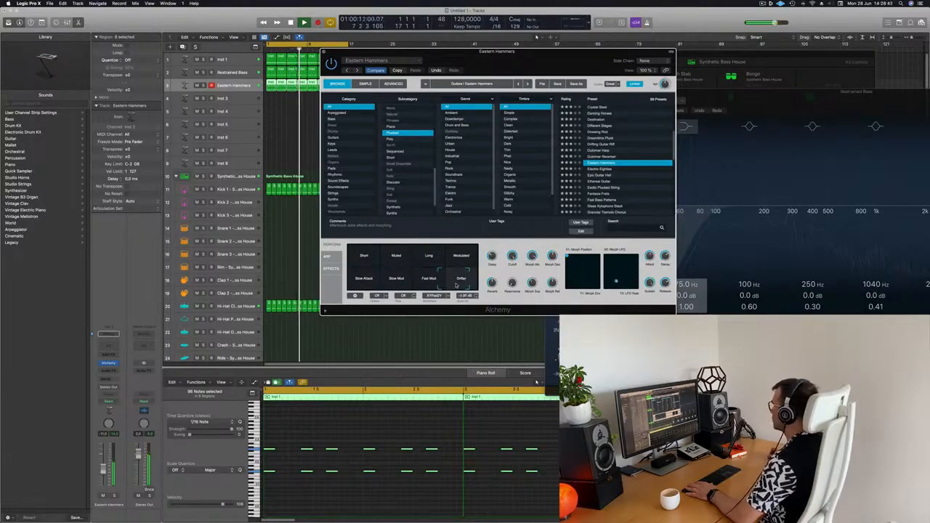
{"action": "left_click", "coordinate": [393, 256]}
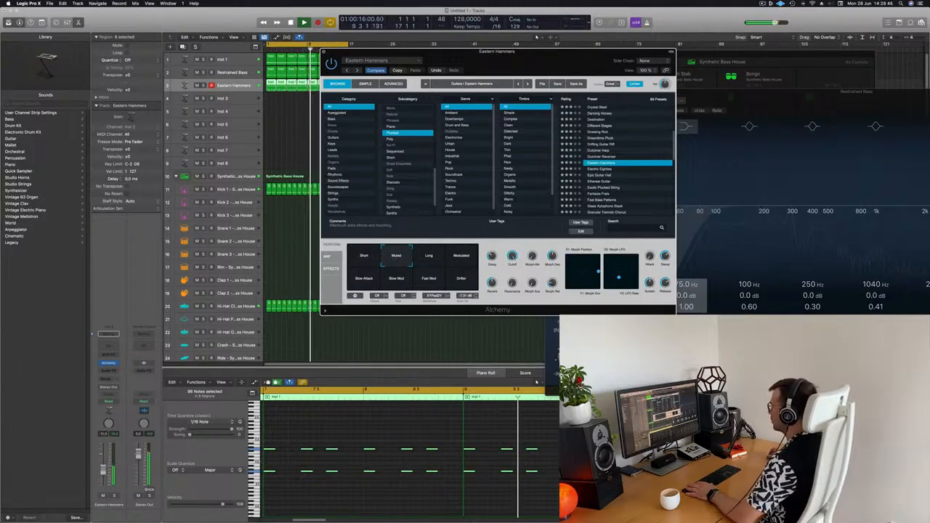
Shorten all notes in the Eastern Hammers regions and add offset copies of them for a denser rhythm.
{"action": "left_click", "coordinate": [324, 430]}
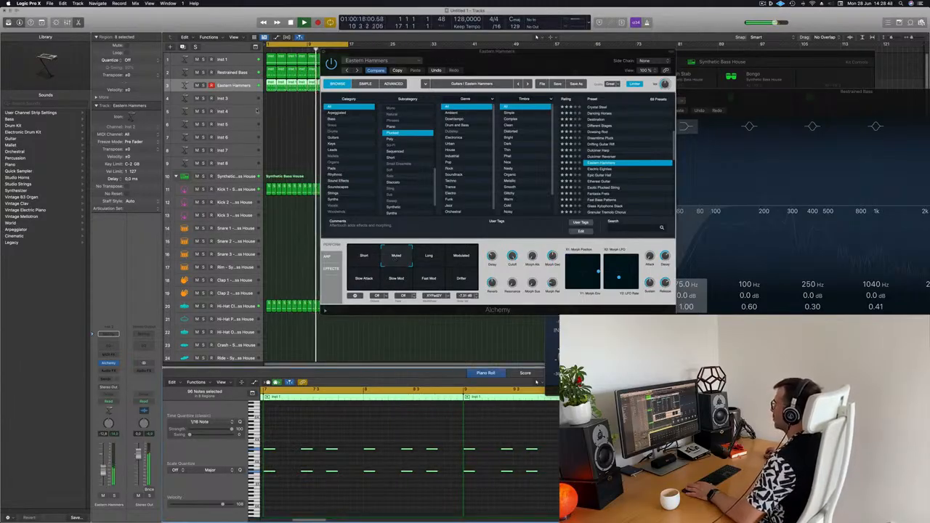
{"action": "left_click", "coordinate": [238, 73]}
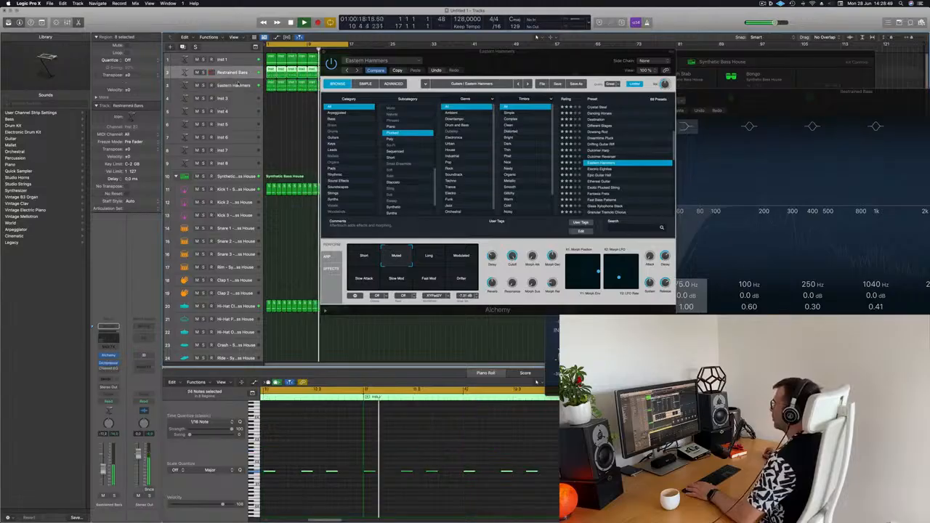
{"action": "left_click", "coordinate": [238, 85]}
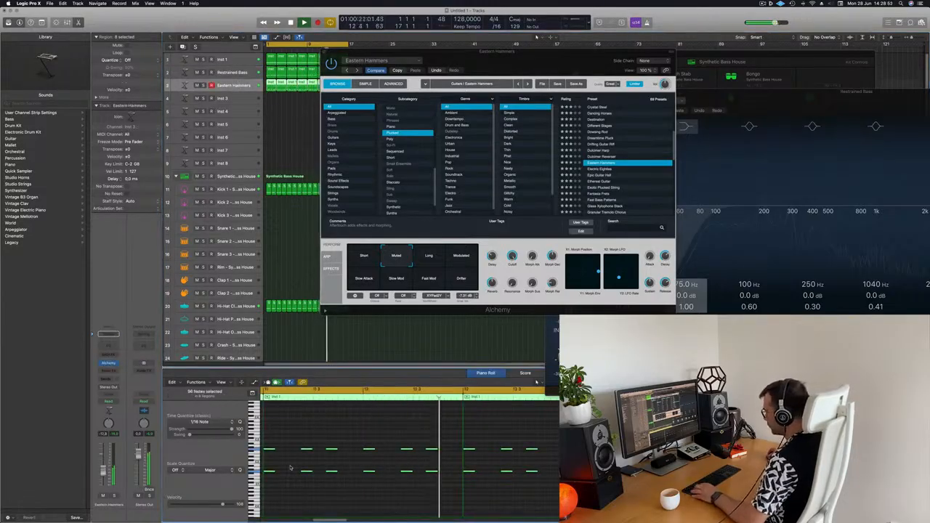
{"action": "left_click_drag", "start_coordinate": [274, 449], "coordinate": [284, 450]}
Choose the Short variation of Eastern Hammers with Cutoff at 100 % and move the Alchemy window clear of the regions.
{"action": "left_click_drag", "start_coordinate": [497, 66], "coordinate": [450, 133]}
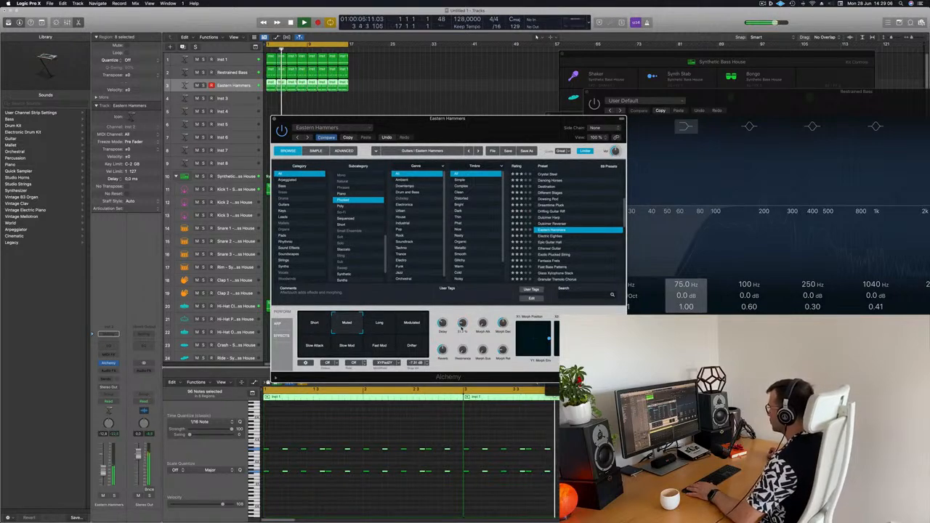
{"action": "left_click_drag", "start_coordinate": [484, 111], "coordinate": [653, 43]}
{"action": "left_click", "coordinate": [479, 256]}
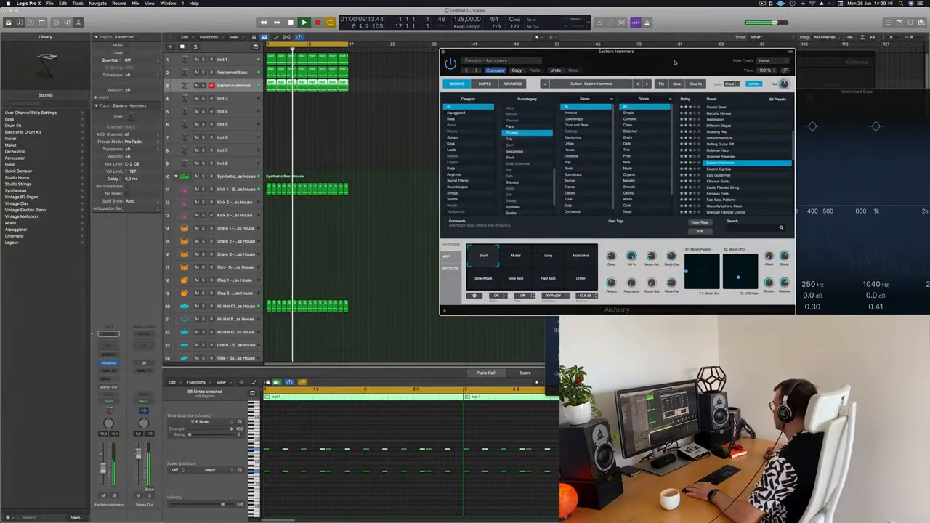
{"action": "left_click_drag", "start_coordinate": [675, 63], "coordinate": [625, 75]}
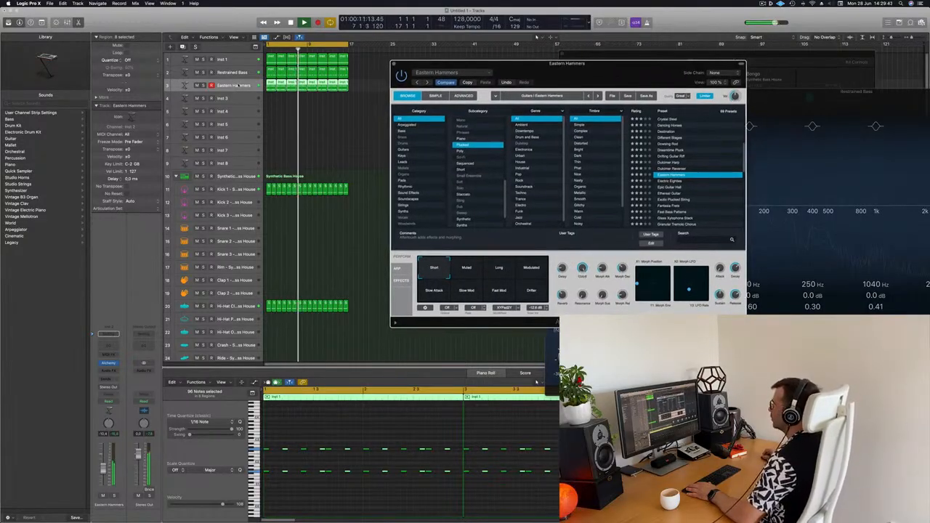
Route a send from the Eastern Hammers track to Bus 4.
{"action": "left_click", "coordinate": [236, 85]}
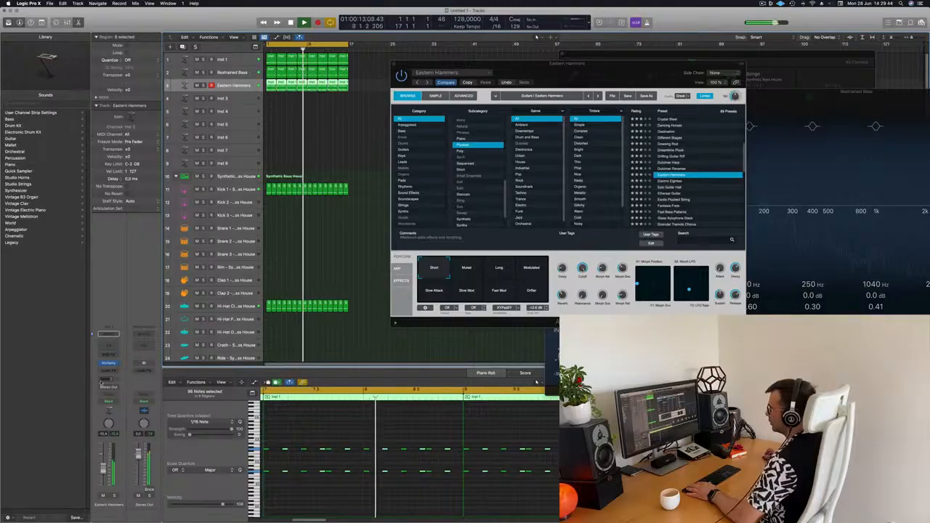
{"action": "left_click", "coordinate": [108, 379]}
{"action": "mouse_move", "coordinate": [109, 388]}
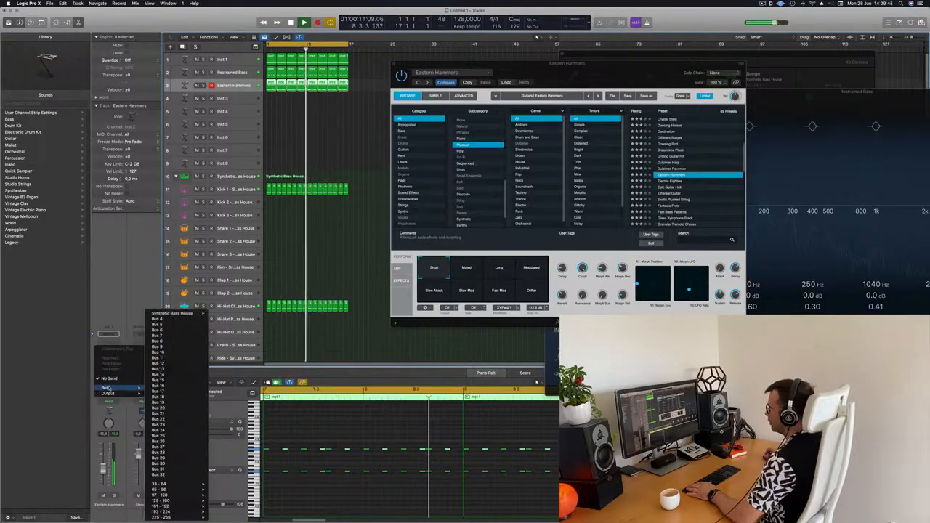
{"action": "left_click", "coordinate": [158, 320]}
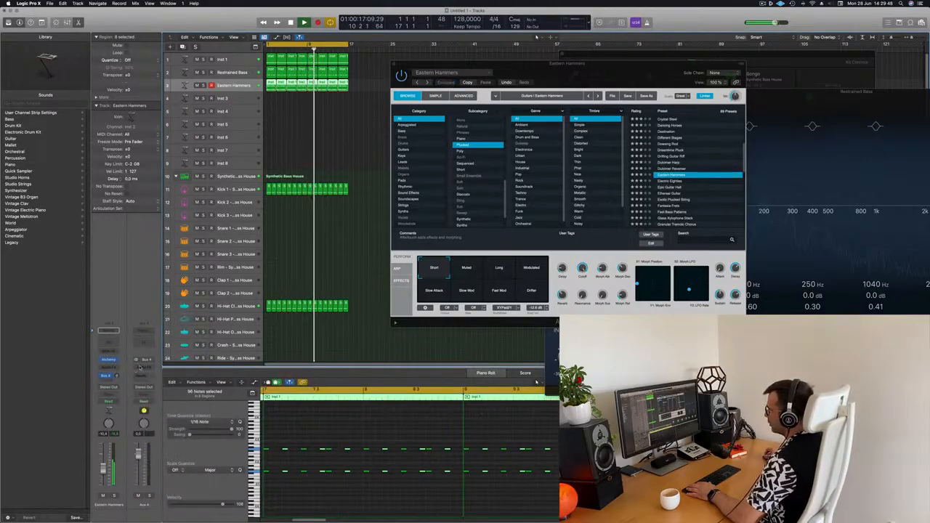
Insert a stereo Delay Designer on the Bus 4 aux channel and raise the Eastern Hammers send level.
{"action": "left_click", "coordinate": [140, 367]}
{"action": "mouse_move", "coordinate": [144, 435]}
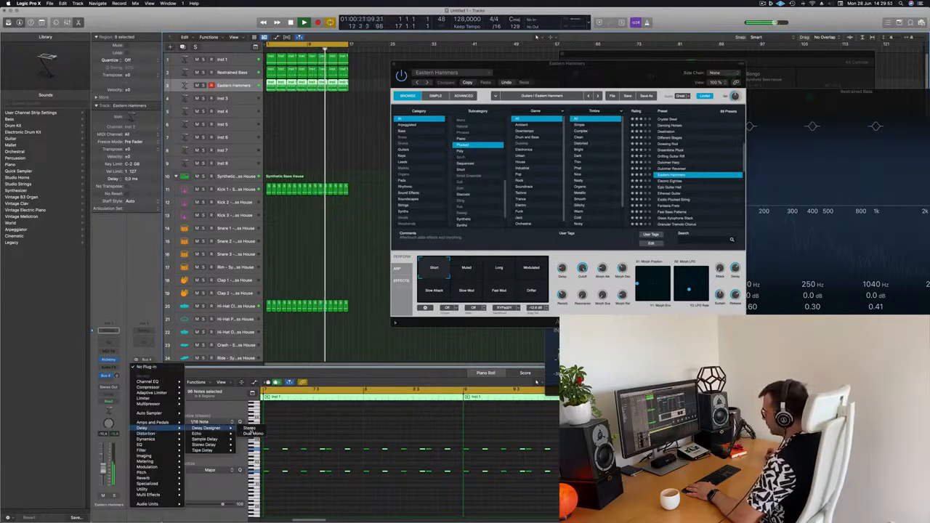
{"action": "left_click", "coordinate": [249, 428]}
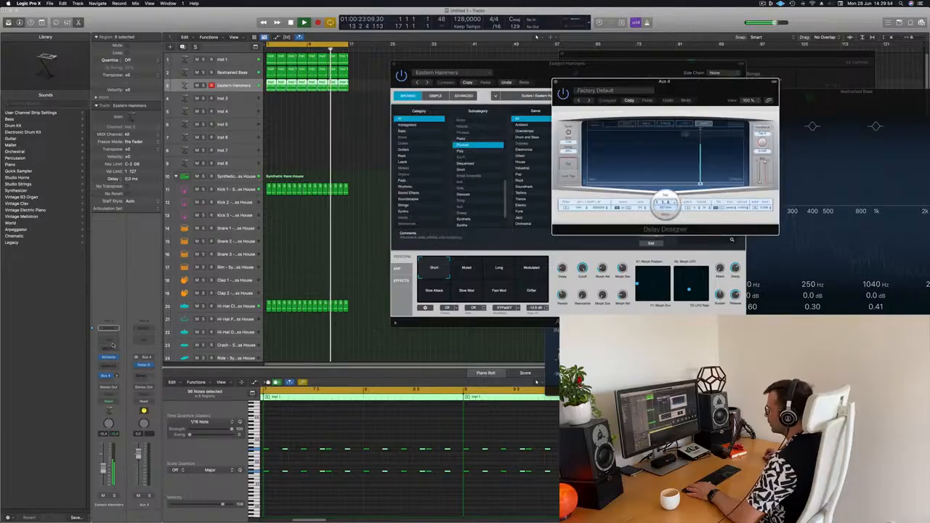
{"action": "left_click", "coordinate": [115, 376]}
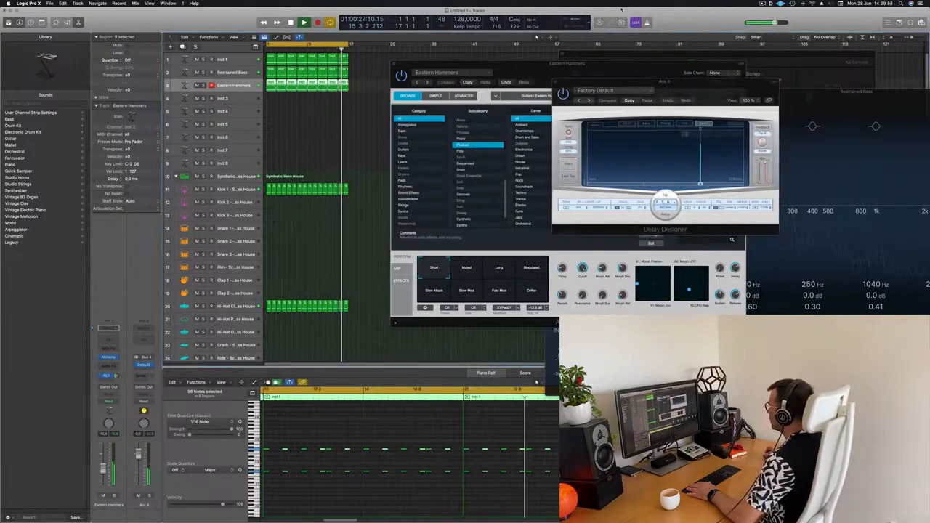
Audition Complex presets in Delay Designer, from Falling Pattern through Gallop to Reflections.
{"action": "left_click", "coordinate": [594, 90]}
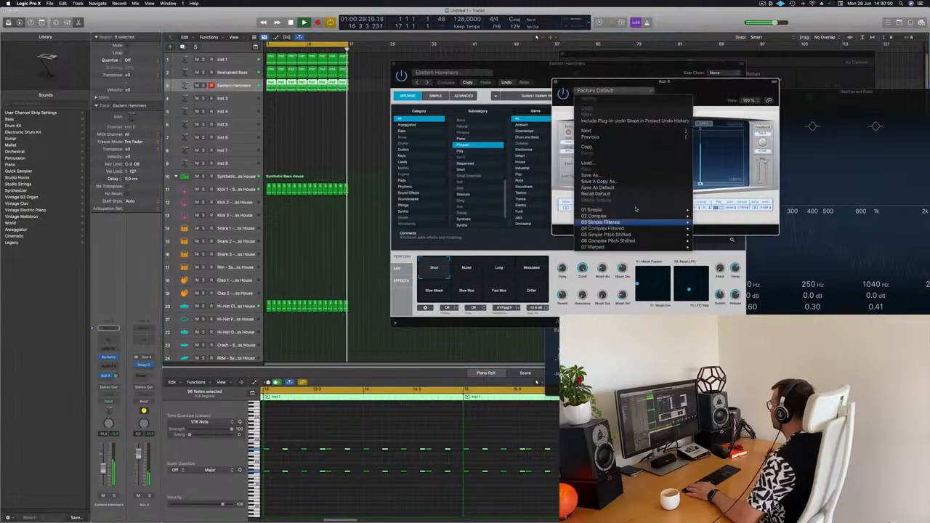
{"action": "mouse_move", "coordinate": [633, 217]}
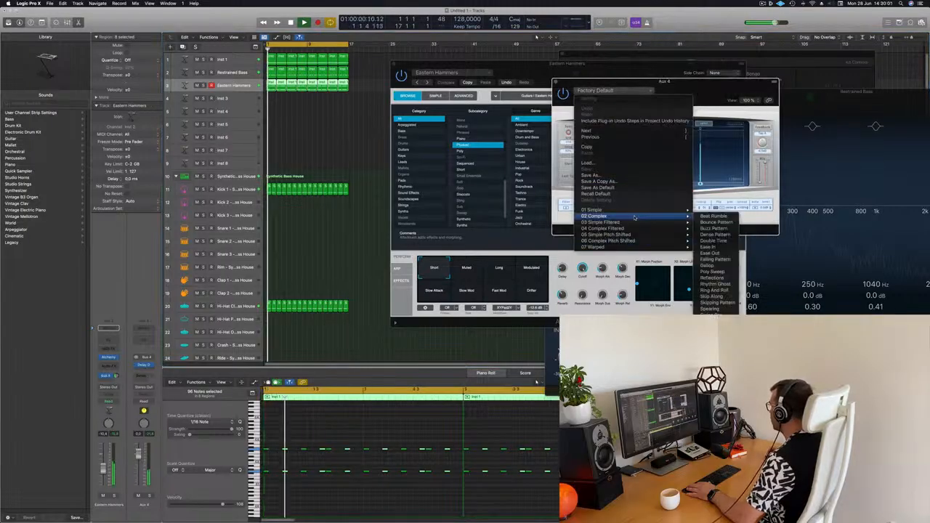
{"action": "left_click", "coordinate": [716, 260]}
{"action": "left_click_drag", "start_coordinate": [610, 102], "coordinate": [551, 106]}
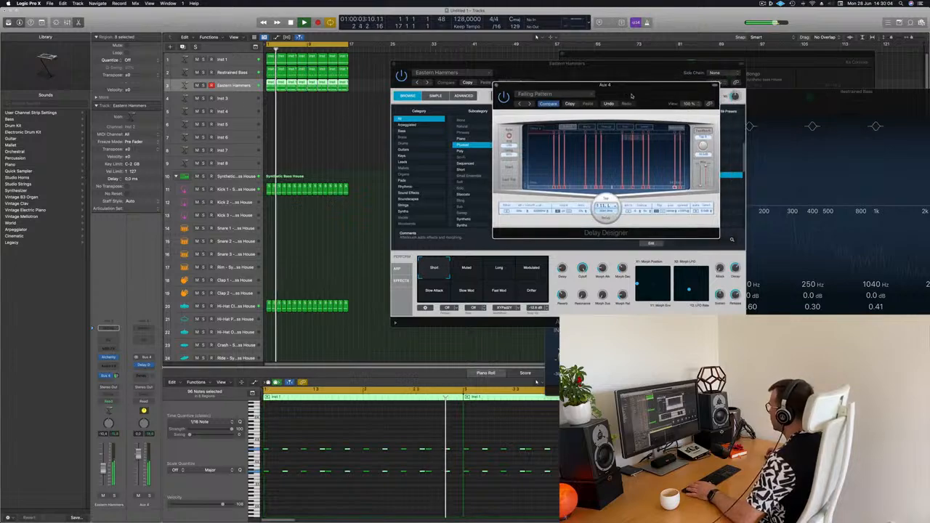
{"action": "left_click", "coordinate": [530, 104]}
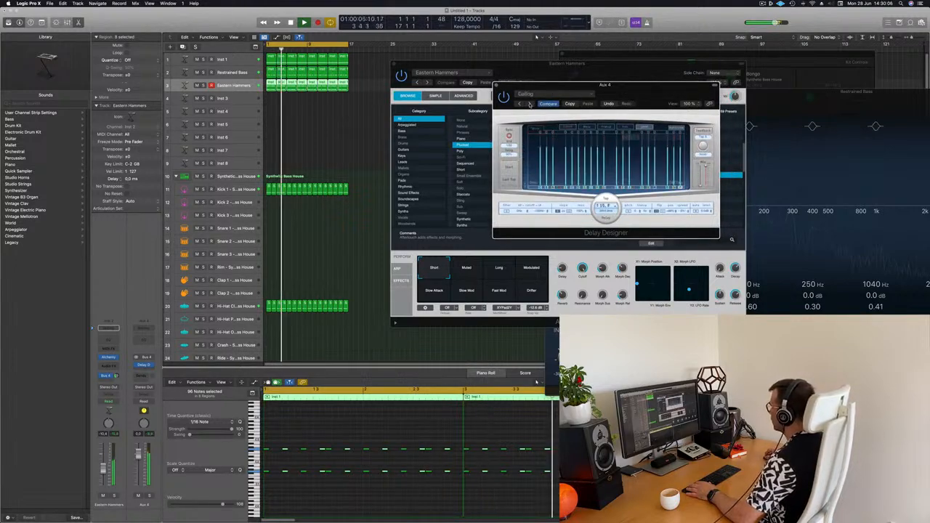
{"action": "left_click", "coordinate": [530, 103]}
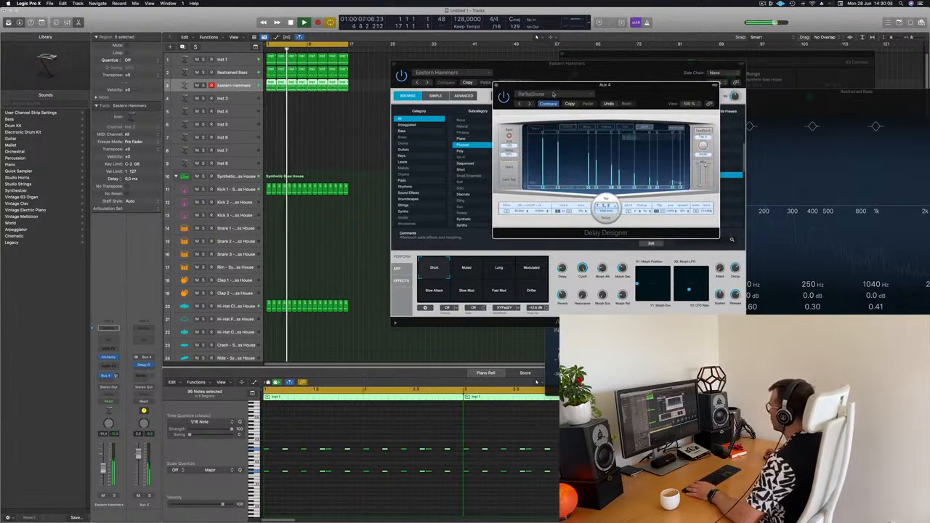
Audition Simple presets in Delay Designer, including 1/16 Alternating Pan and 1/8 Dotted Basic Pan.
{"action": "left_click", "coordinate": [553, 94]}
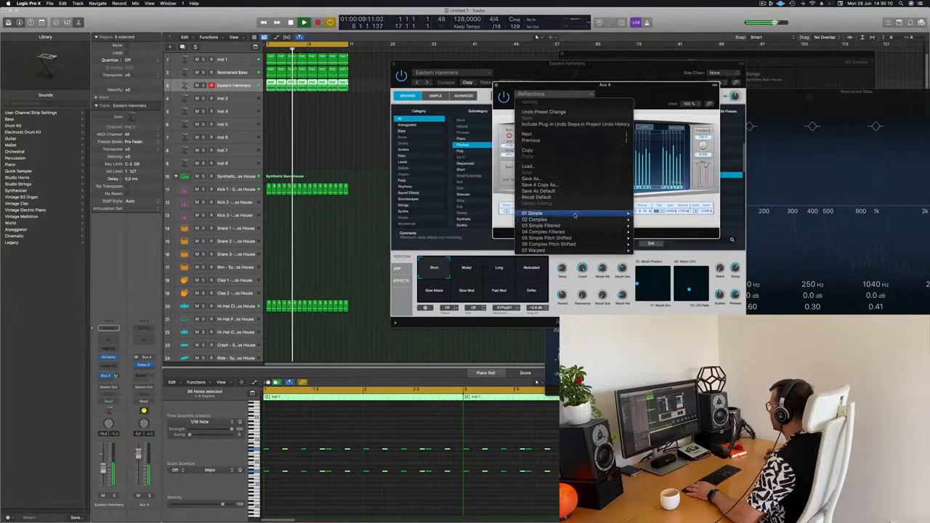
{"action": "mouse_move", "coordinate": [574, 215]}
{"action": "left_click", "coordinate": [661, 255]}
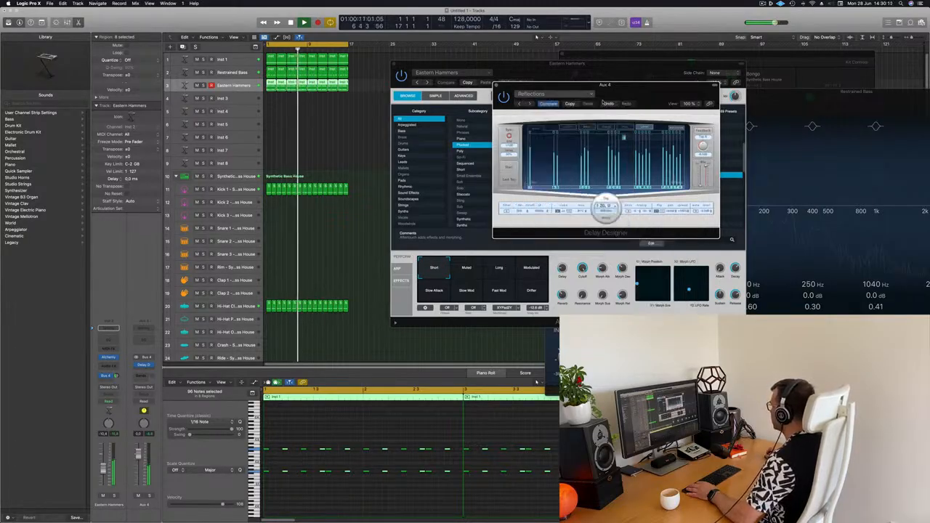
{"action": "left_click_drag", "start_coordinate": [603, 102], "coordinate": [565, 122]}
{"action": "left_click", "coordinate": [485, 125]}
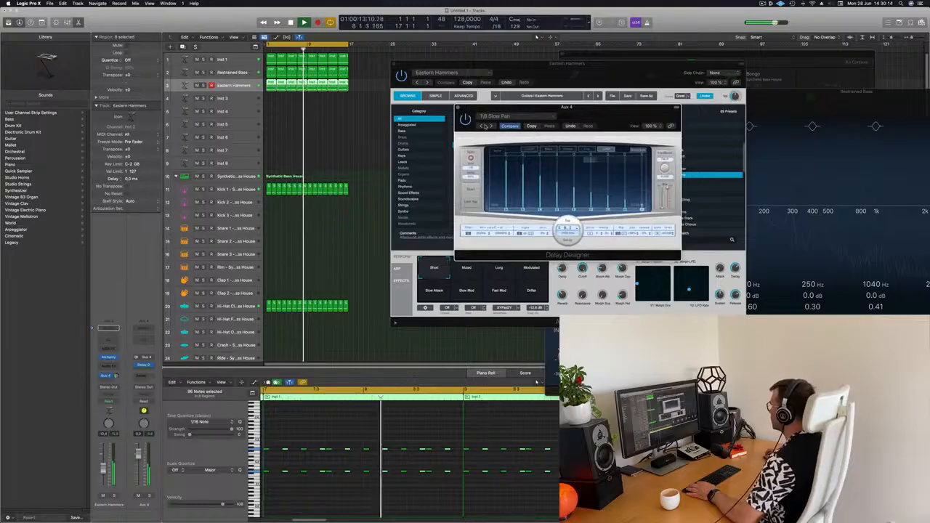
{"action": "left_click", "coordinate": [485, 125]}
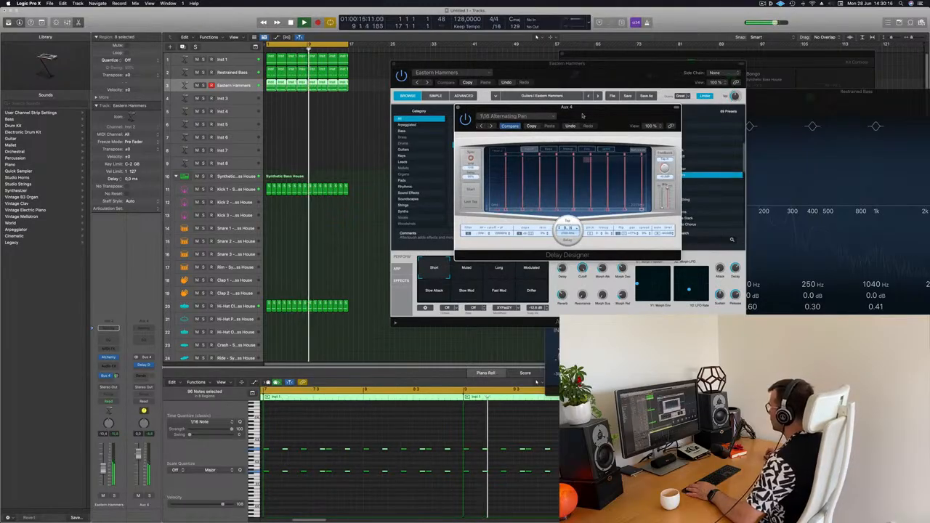
{"action": "left_click_drag", "start_coordinate": [582, 115], "coordinate": [577, 117]}
{"action": "left_click", "coordinate": [482, 126]}
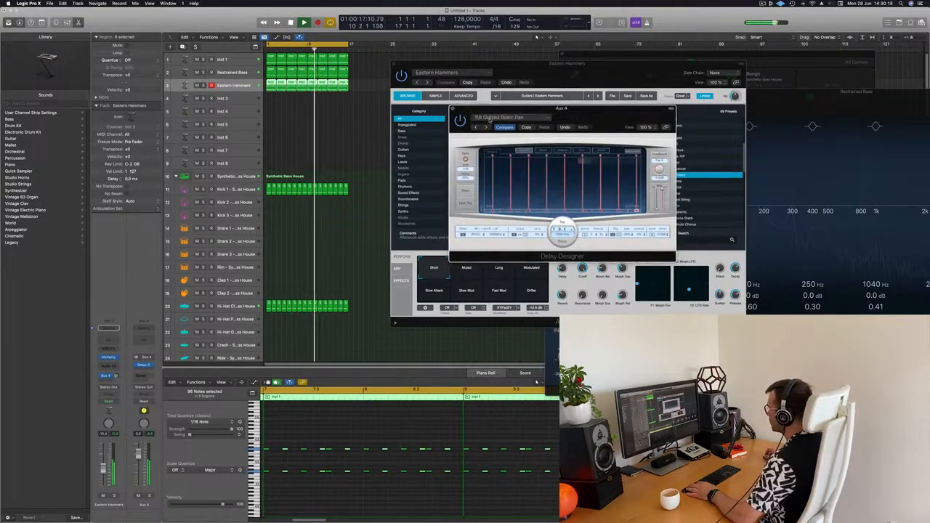
Load the Simple Filtered preset 1/4 Sweeping Pan in Delay Designer and close the plug-in window.
{"action": "left_click", "coordinate": [489, 119]}
{"action": "mouse_move", "coordinate": [521, 251]}
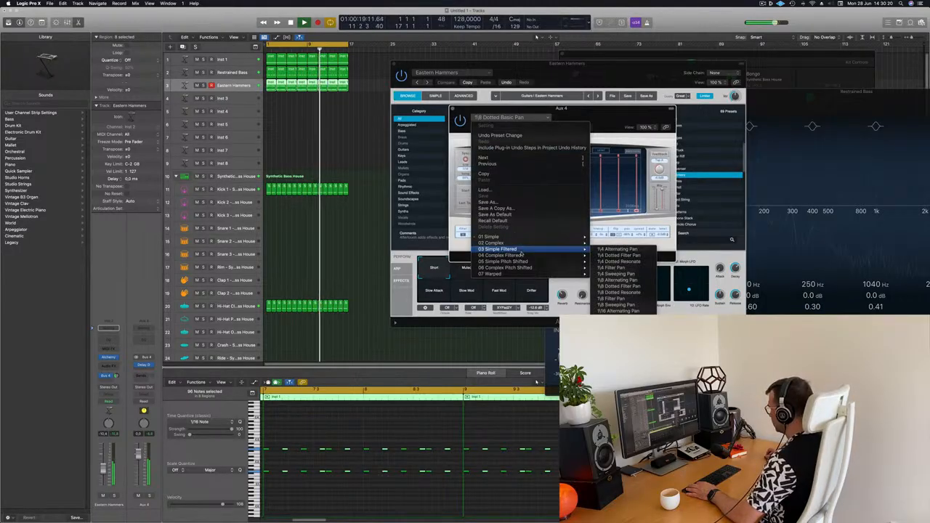
{"action": "left_click", "coordinate": [616, 274]}
{"action": "left_click_drag", "start_coordinate": [596, 114], "coordinate": [640, 101]}
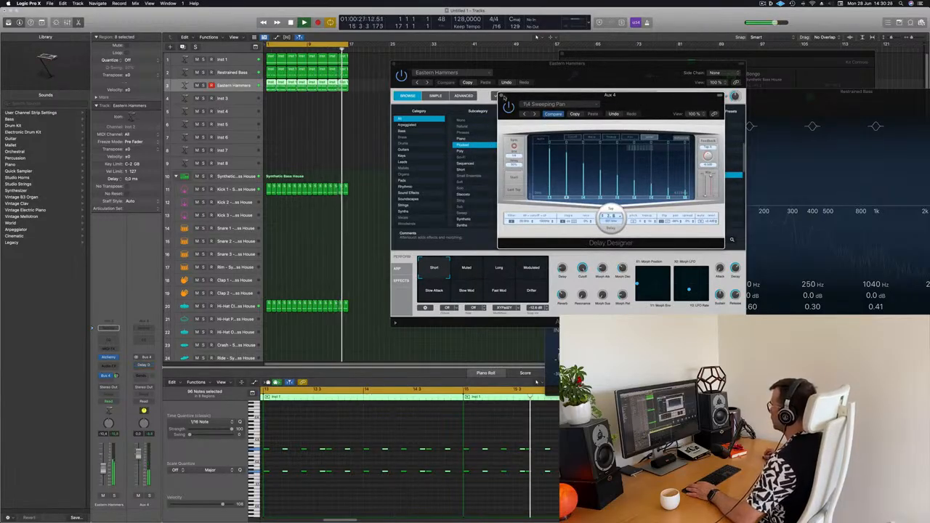
{"action": "left_click", "coordinate": [499, 96]}
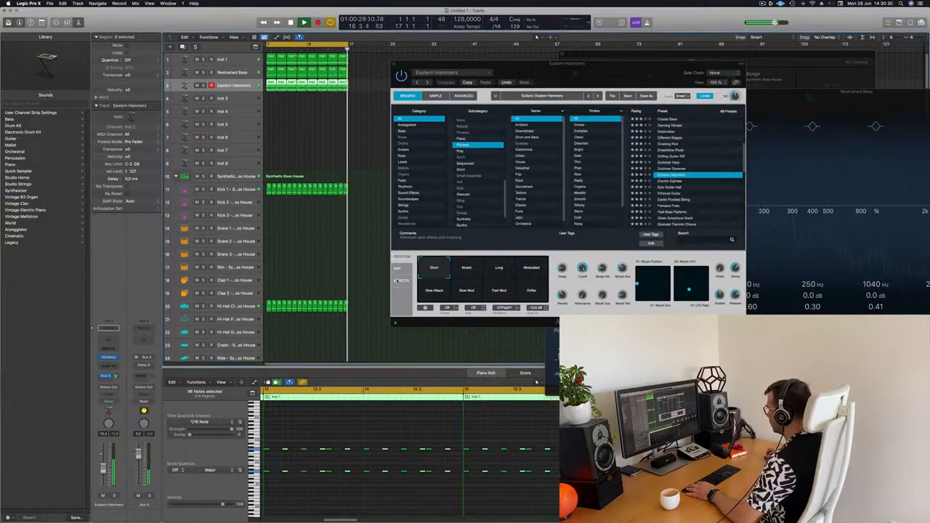
Adjust the Delay and Reverb amounts of Eastern Hammers in Alchemy, close its window and play the loop from the start.
{"action": "left_click", "coordinate": [396, 281]}
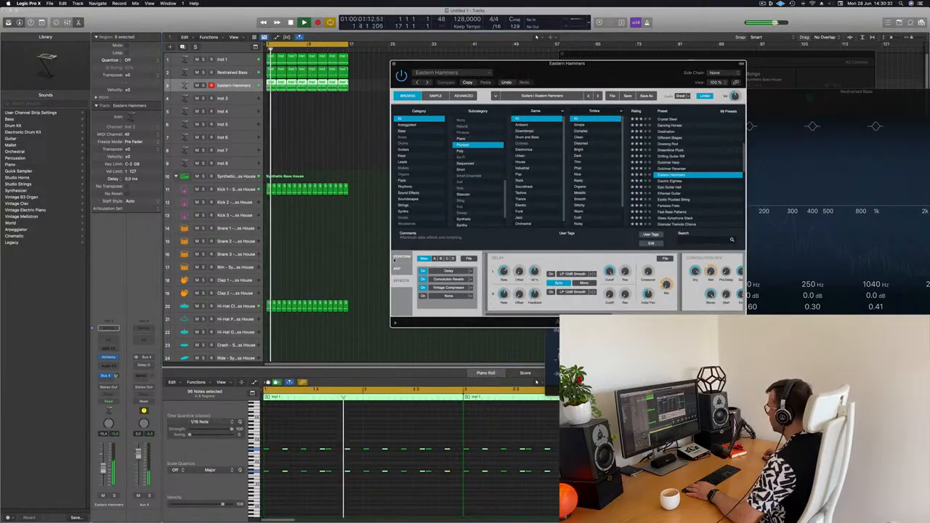
{"action": "left_click", "coordinate": [397, 259]}
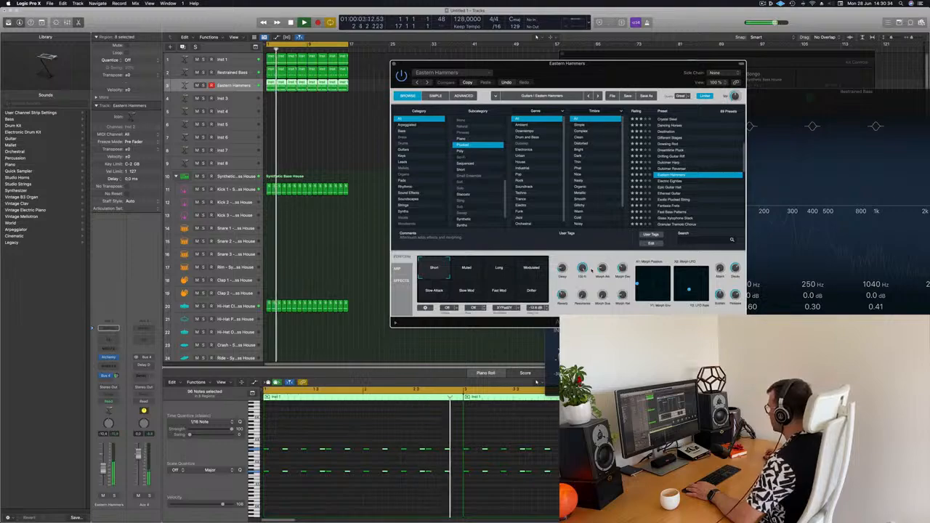
{"action": "left_click_drag", "start_coordinate": [562, 269], "coordinate": [562, 268]}
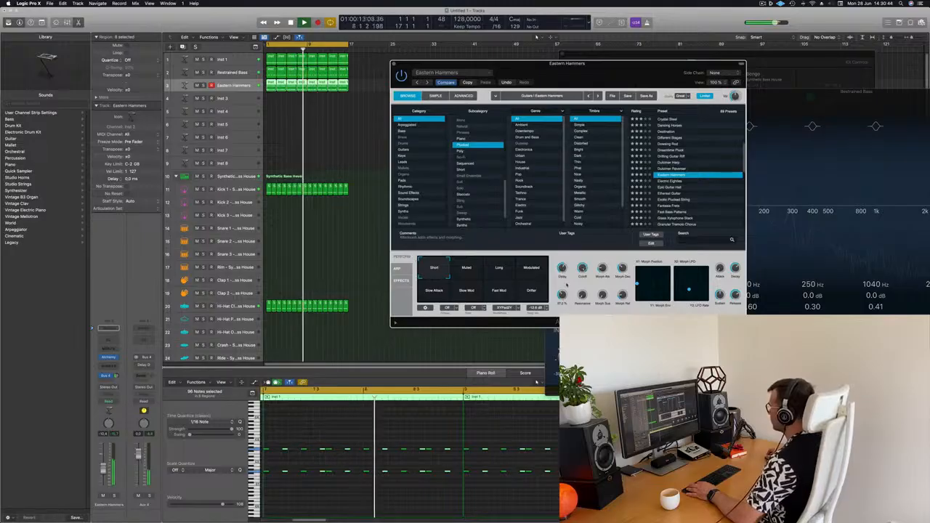
{"action": "mouse_move", "coordinate": [563, 295]}
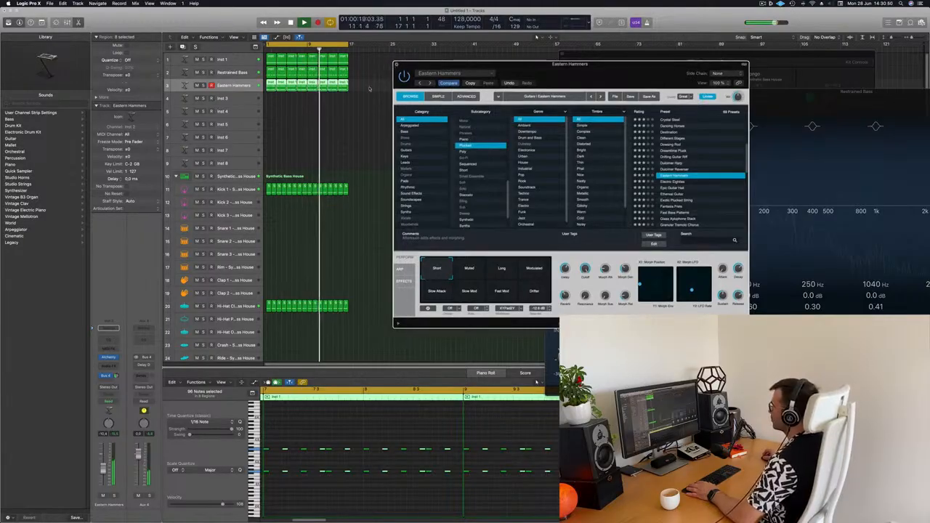
{"action": "key", "text": "super+w"}
{"action": "key", "text": "Return"}
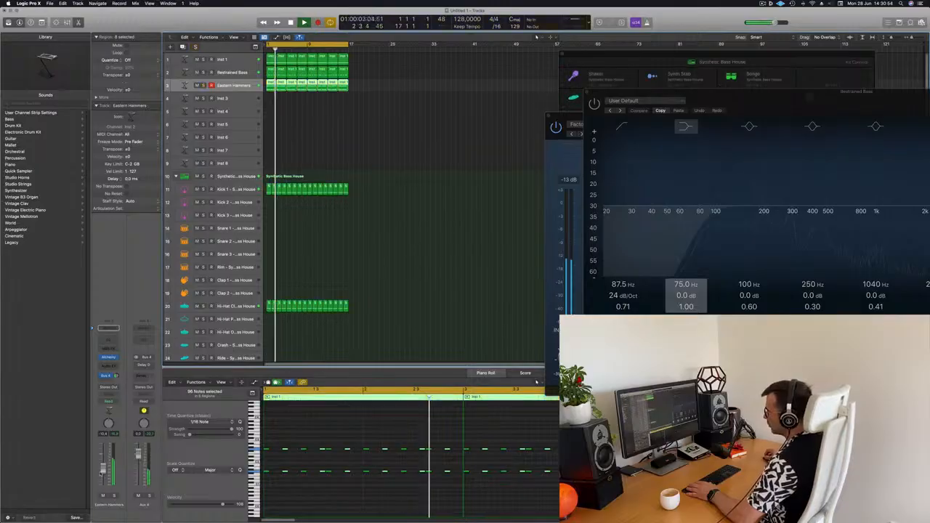
Add a Channel EQ to Eastern Hammers with a low cut at 94 Hz and 24 dB/Oct, and close it.
{"action": "left_click", "coordinate": [108, 340]}
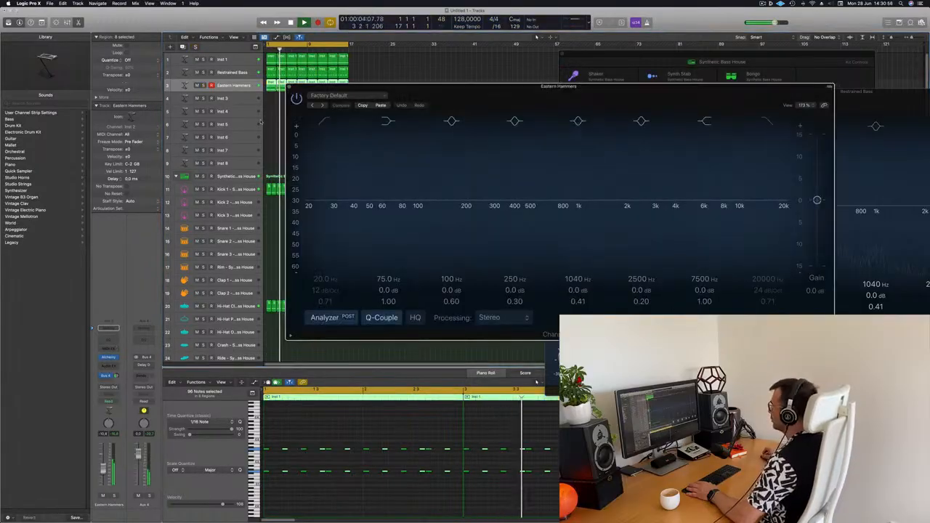
{"action": "left_click", "coordinate": [324, 120]}
{"action": "left_click_drag", "start_coordinate": [326, 175], "coordinate": [432, 159]}
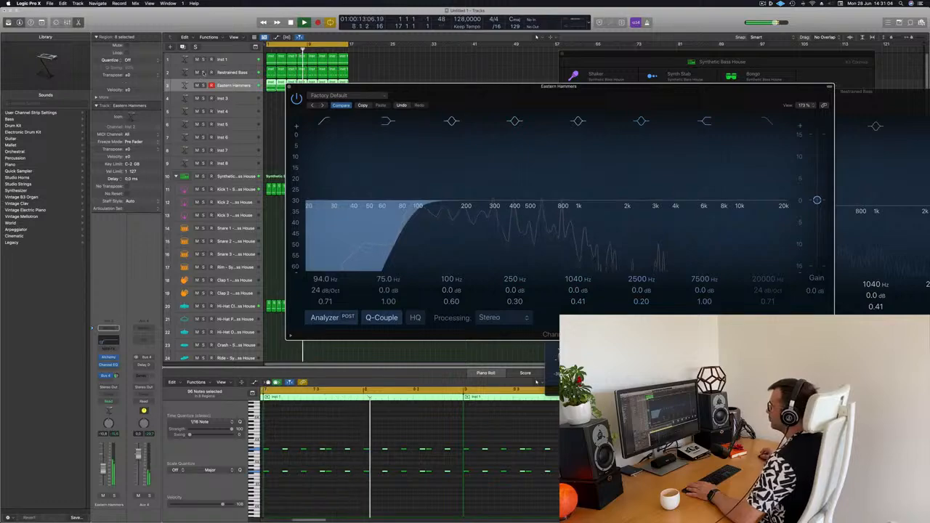
{"action": "left_click", "coordinate": [363, 87]}
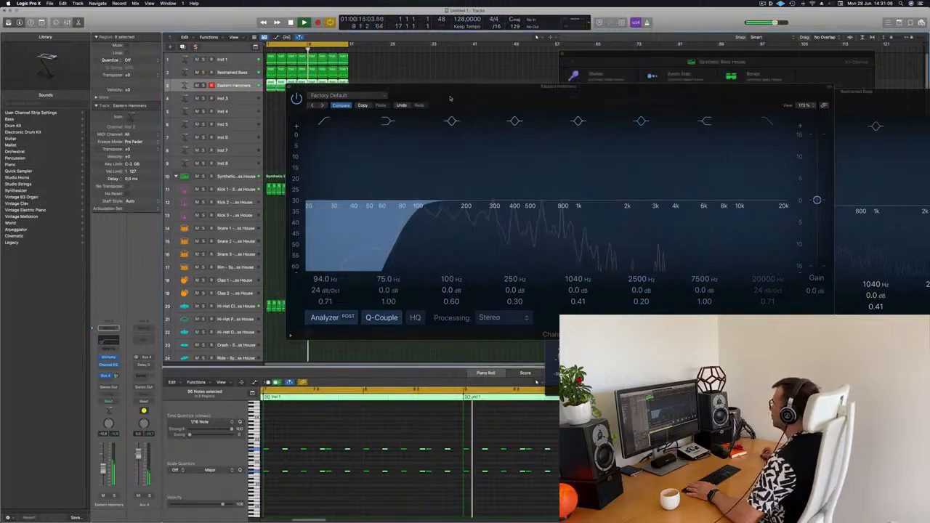
{"action": "left_click_drag", "start_coordinate": [349, 94], "coordinate": [337, 105]}
{"action": "left_click", "coordinate": [279, 97]}
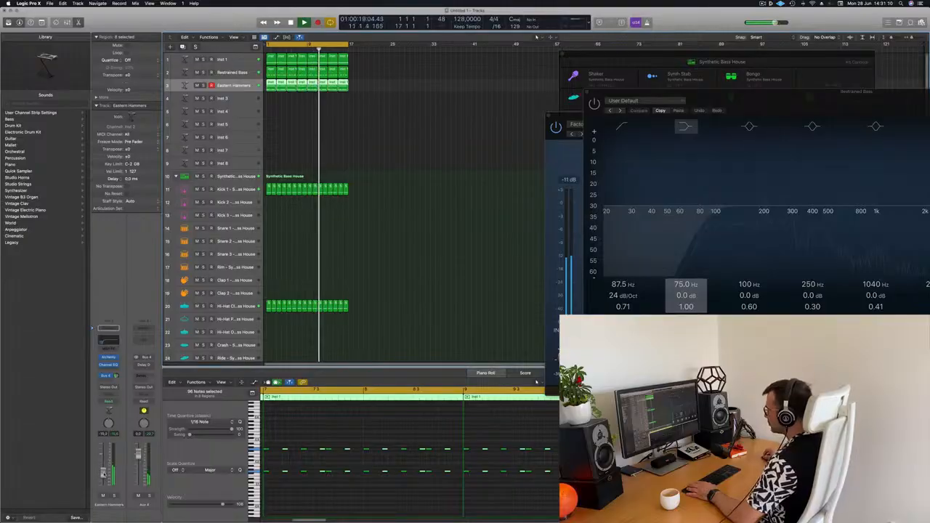
Copy the first kick region to the Snare 1 track, keep only its notes on beats 2 and 4, and move them to the snare pitch.
{"action": "left_click", "coordinate": [297, 250]}
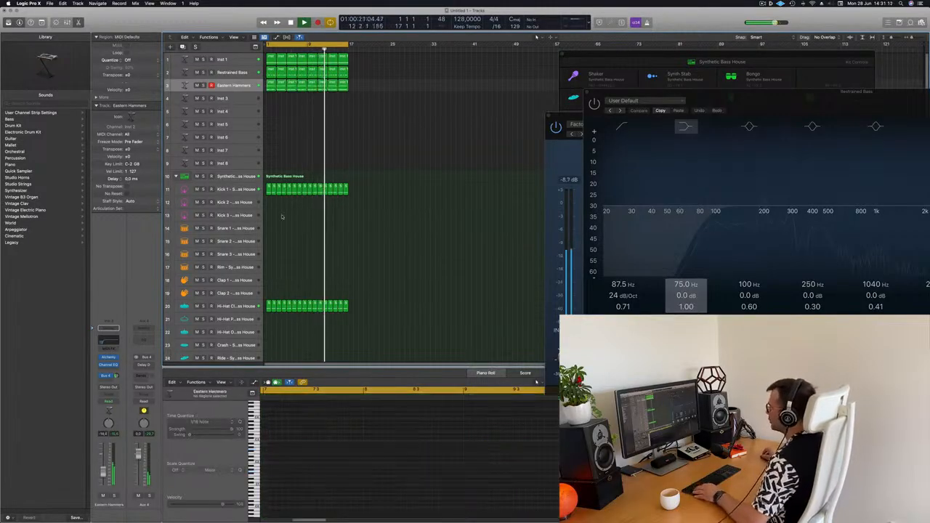
{"action": "left_click", "coordinate": [269, 188]}
{"action": "left_click", "coordinate": [268, 227]}
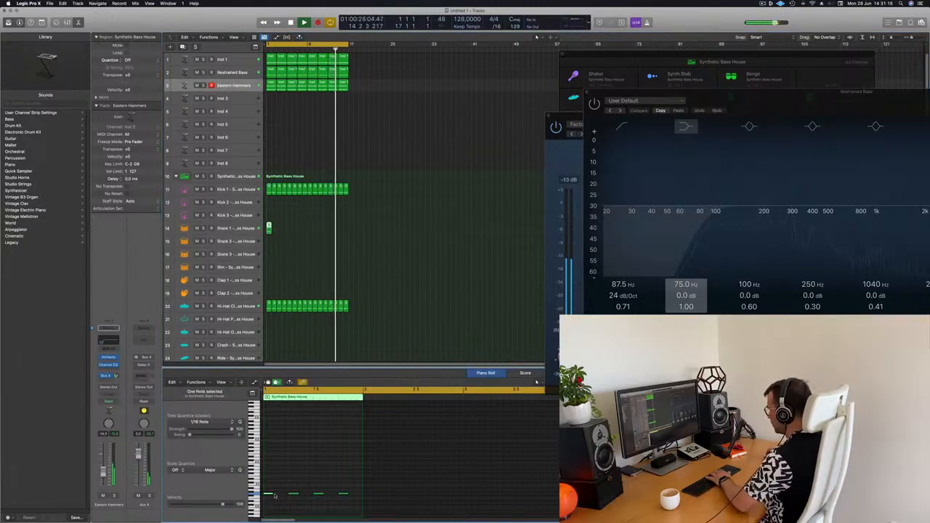
{"action": "left_click_drag", "start_coordinate": [289, 476], "coordinate": [346, 506]}
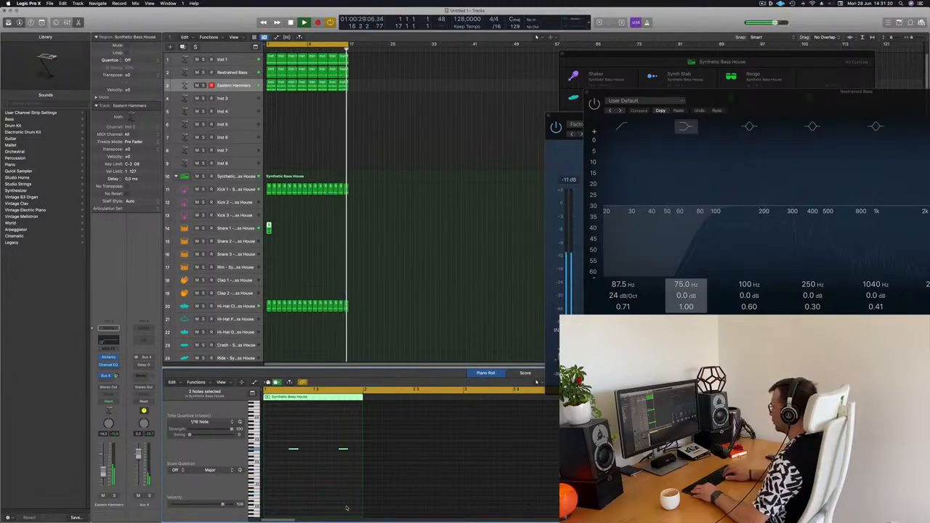
{"action": "key", "text": "Return"}
{"action": "key", "text": "space"}
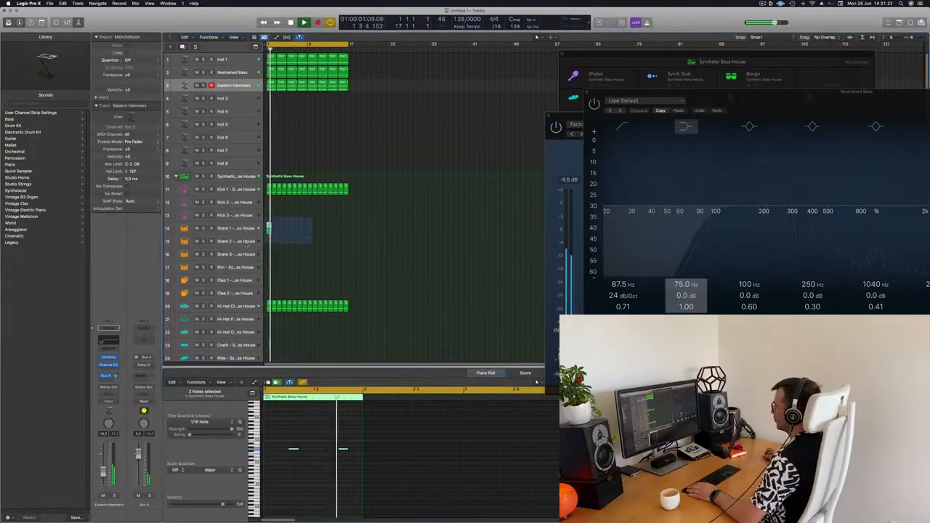
Repeat the Snare 1 region across all 16 bars and move the regions to the Snare 2 track.
{"action": "left_click", "coordinate": [234, 229]}
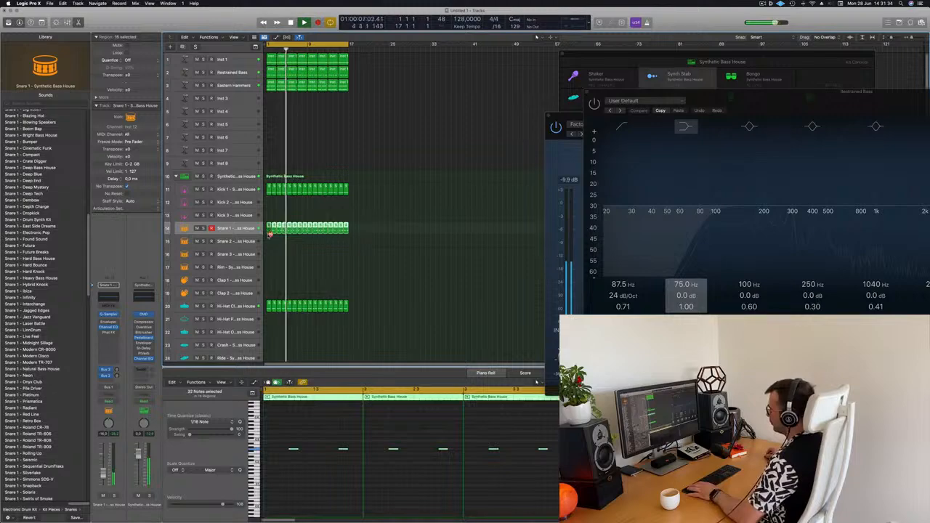
{"action": "left_click_drag", "start_coordinate": [269, 233], "coordinate": [270, 247]}
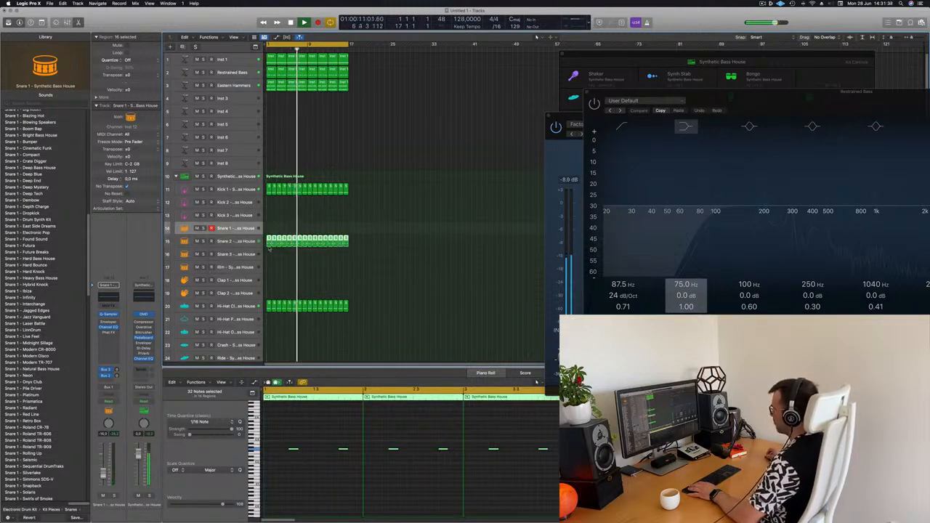
{"action": "mouse_move", "coordinate": [269, 247]}
{"action": "left_mouse_down"}
{"action": "mouse_move", "coordinate": [270, 259]}
{"action": "mouse_move", "coordinate": [268, 242]}
{"action": "left_mouse_up"}
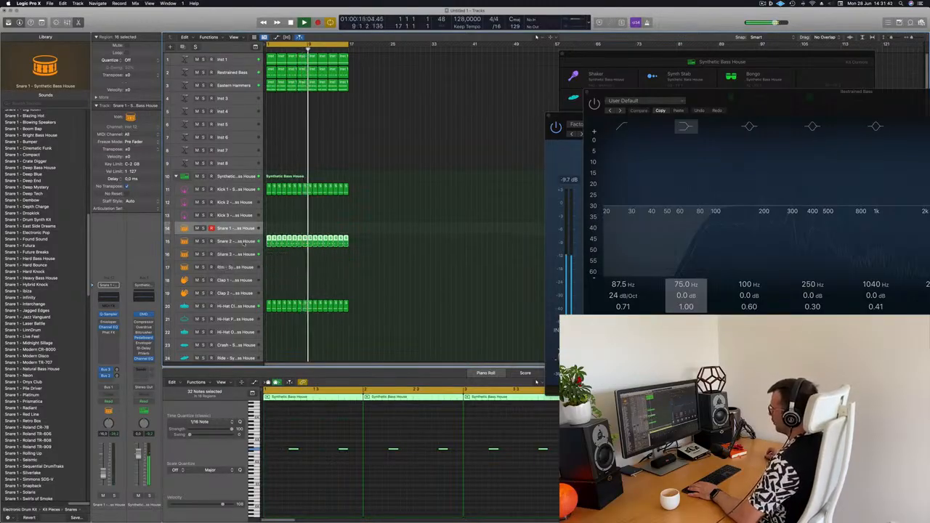
Select the Snare 2 track and name all regions in the arrangement by their tracks.
{"action": "left_click", "coordinate": [238, 246]}
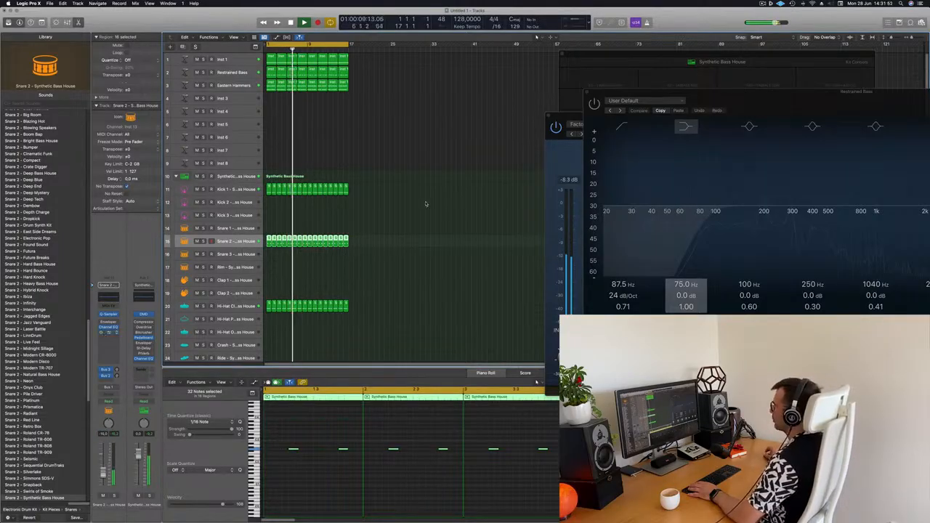
{"action": "scroll", "coordinate": [405, 170], "scroll_direction": "up", "scroll_amount": 3}
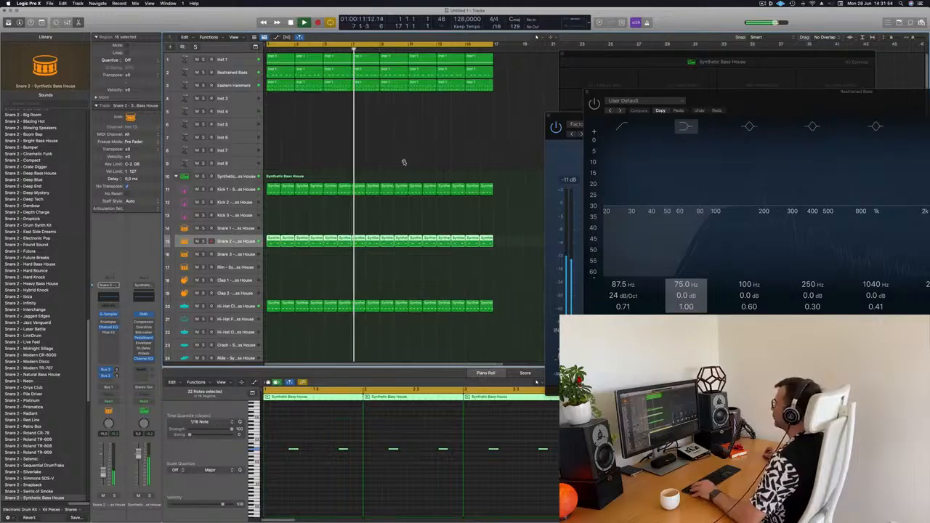
{"action": "scroll", "coordinate": [385, 160], "scroll_direction": "down", "scroll_amount": 1}
{"action": "left_click", "coordinate": [378, 157]}
{"action": "scroll", "coordinate": [376, 154], "scroll_direction": "up", "scroll_amount": 1}
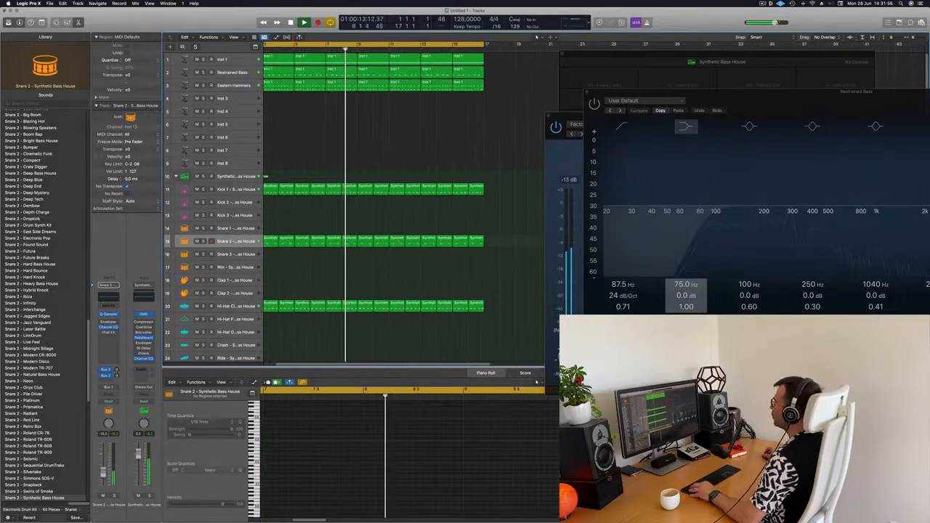
{"action": "key", "text": "super+a"}
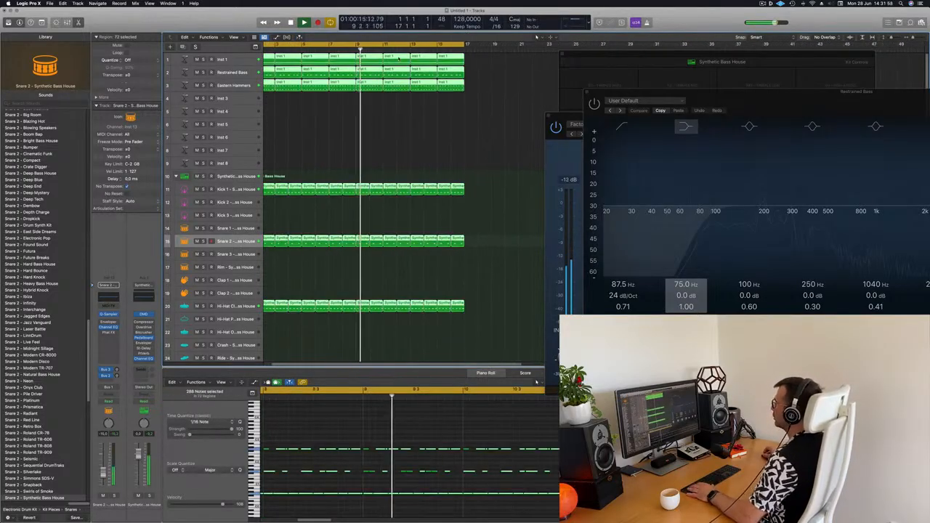
{"action": "right_click", "coordinate": [402, 58]}
{"action": "left_click", "coordinate": [405, 60]}
Color all regions in the arrangement by their tracks.
{"action": "right_click", "coordinate": [395, 67]}
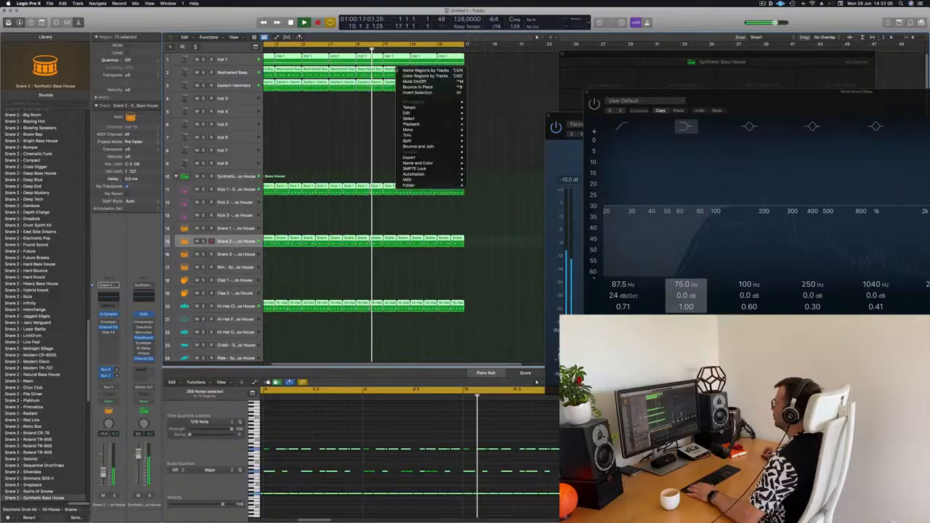
{"action": "left_click", "coordinate": [409, 75]}
{"action": "right_click", "coordinate": [365, 99]}
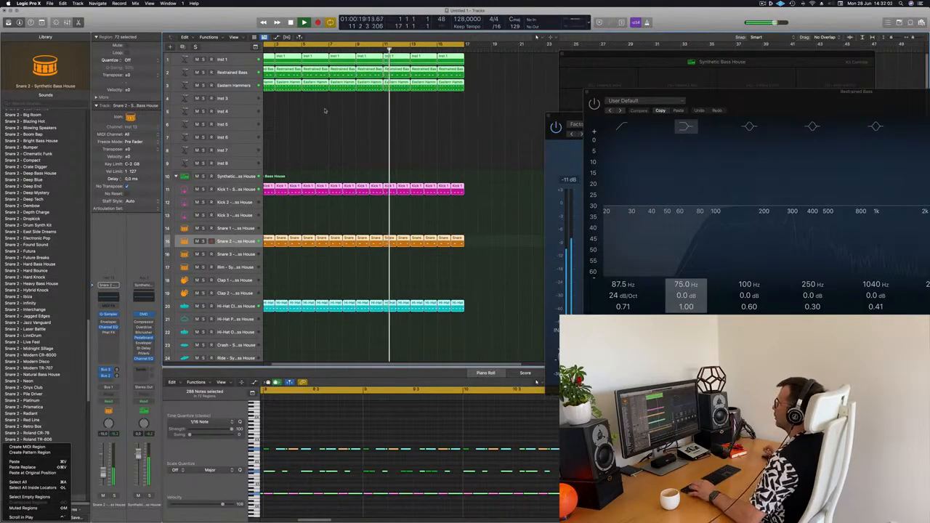
{"action": "key", "text": "Escape"}
{"action": "key", "text": "super+Left"}
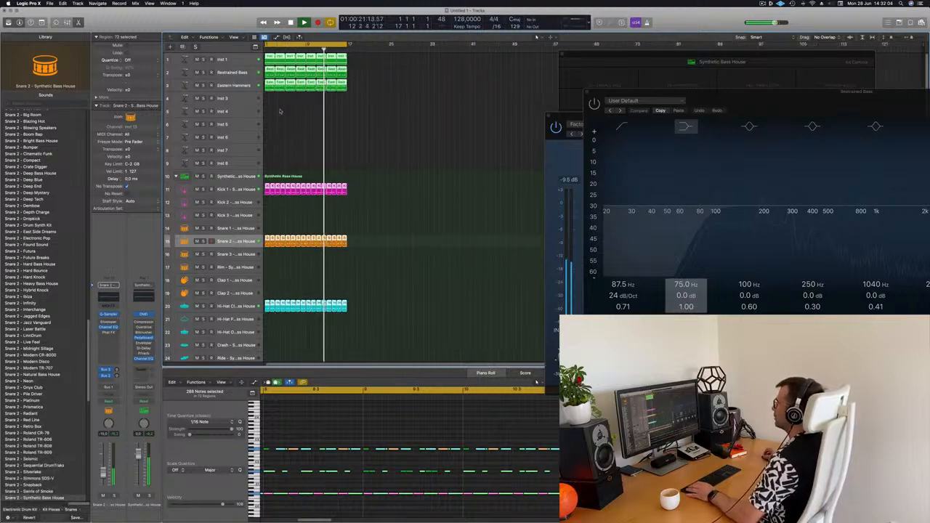
Open Alchemy on the Inst 3 track and load the 80s Air Pad preset from the Pads category.
{"action": "left_click", "coordinate": [234, 102]}
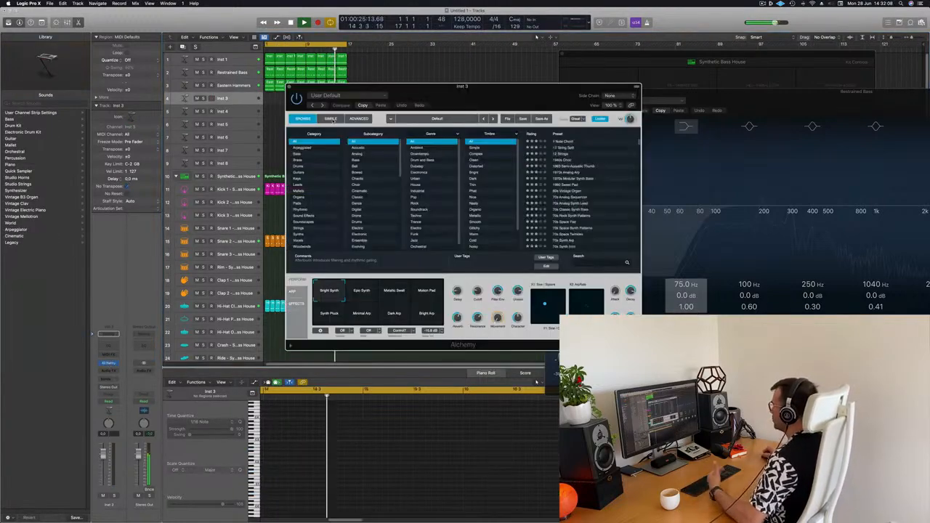
{"action": "left_click_drag", "start_coordinate": [489, 94], "coordinate": [541, 102]}
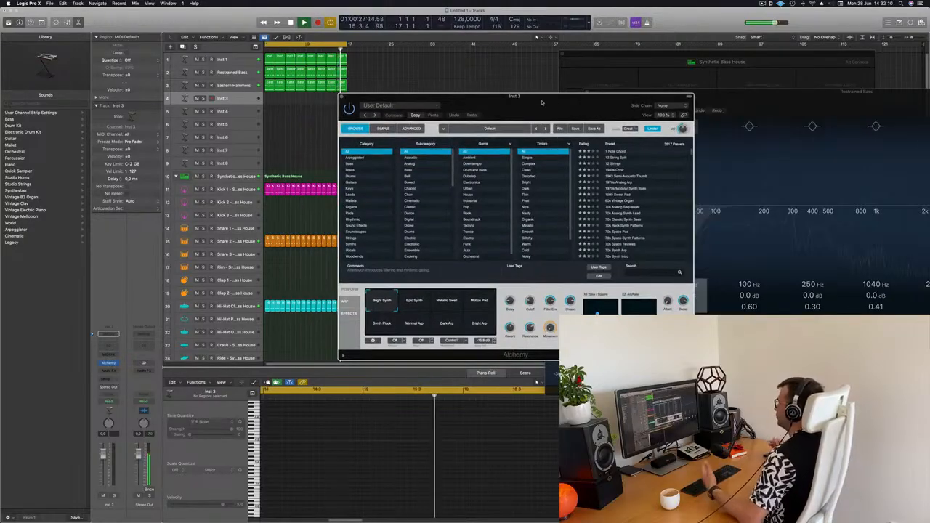
{"action": "left_click", "coordinate": [364, 212]}
{"action": "left_click_drag", "start_coordinate": [586, 101], "coordinate": [599, 98]}
{"action": "left_click", "coordinate": [630, 168]}
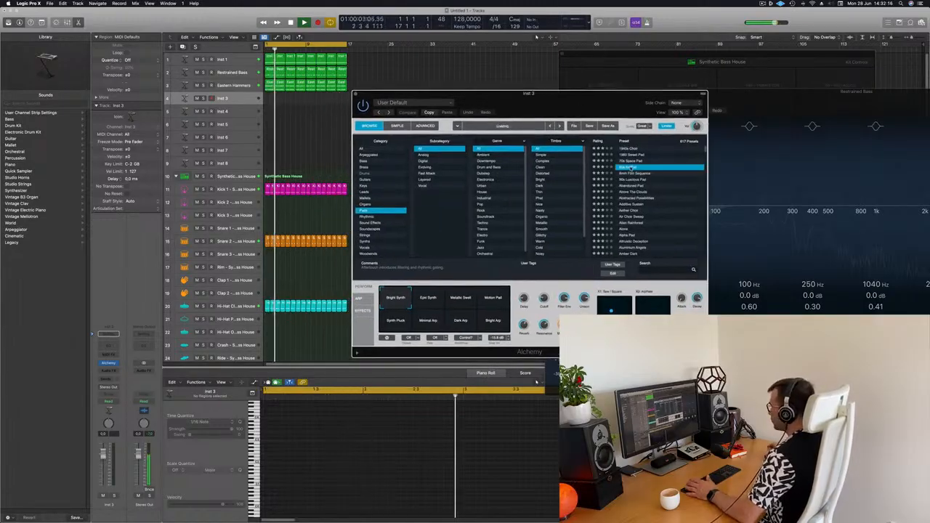
{"action": "left_click_drag", "start_coordinate": [565, 108], "coordinate": [622, 70]}
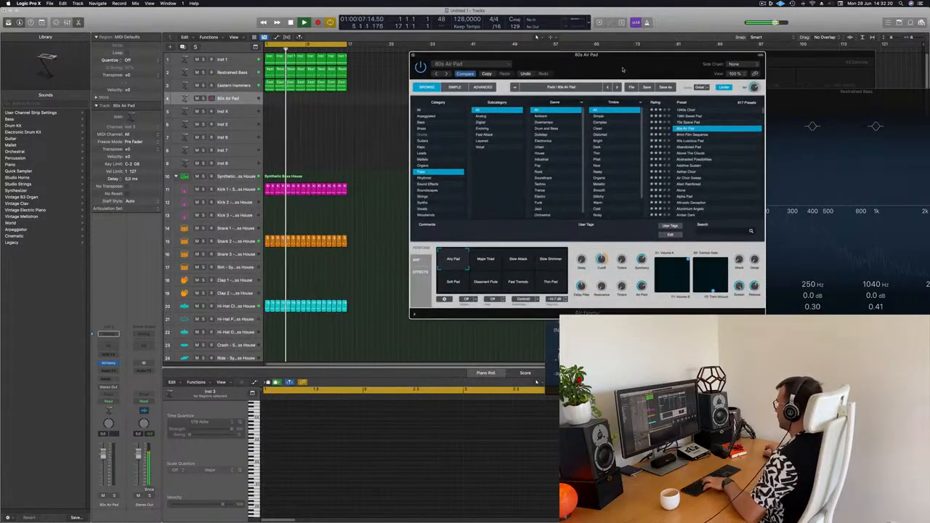
Open Musical Typing and audition the 80s Air Pad over the playing loop.
{"action": "key", "text": "super+k"}
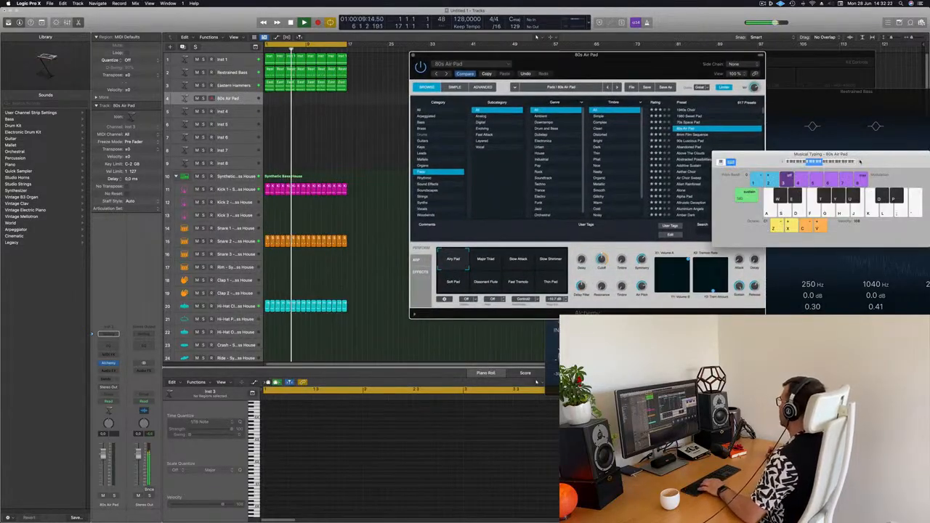
{"action": "key", "text": "f"}
{"action": "key", "text": "f"}
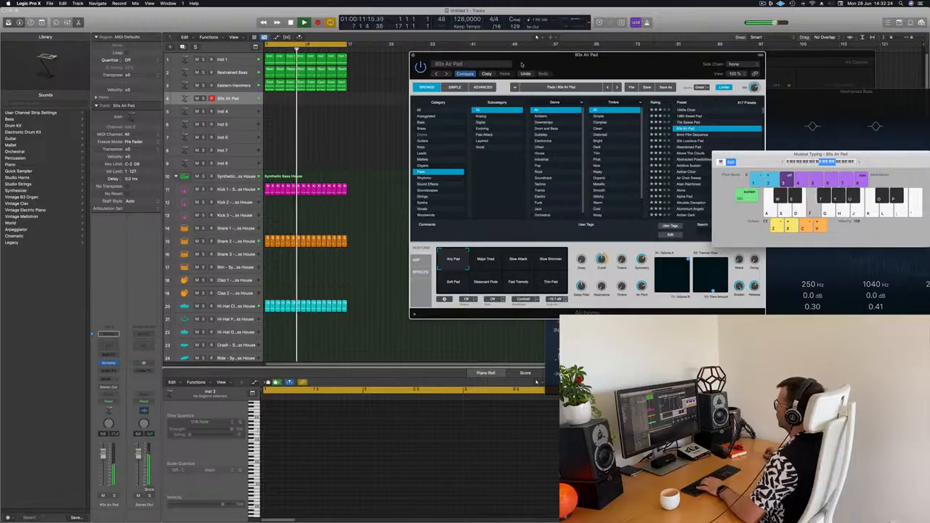
{"action": "left_click_drag", "start_coordinate": [587, 55], "coordinate": [566, 64]}
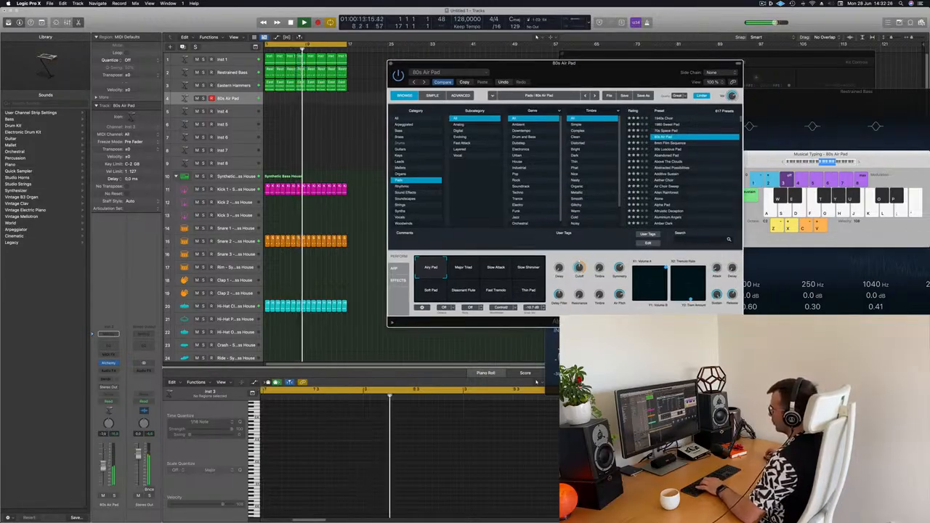
{"action": "key", "text": "f"}
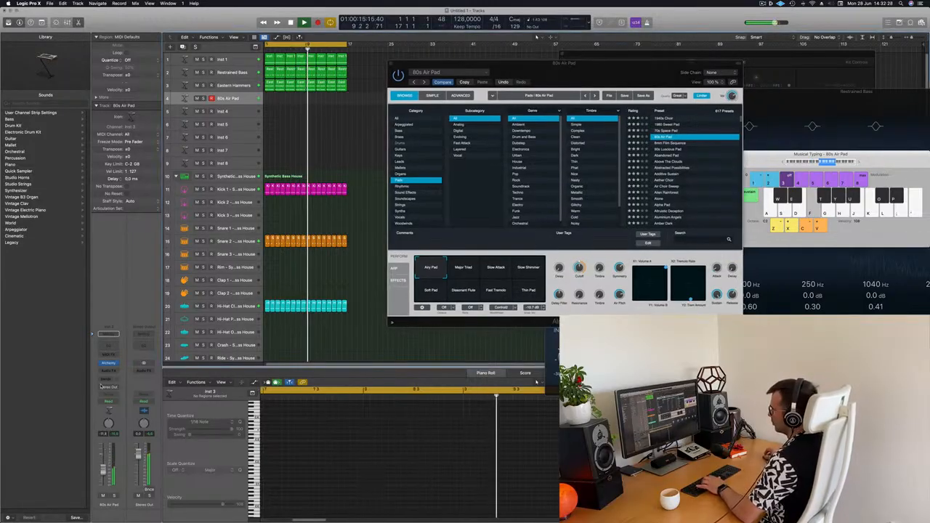
Add a send to Bus 5 on the 80s Air Pad channel.
{"action": "left_click", "coordinate": [108, 378]}
{"action": "mouse_move", "coordinate": [120, 387]}
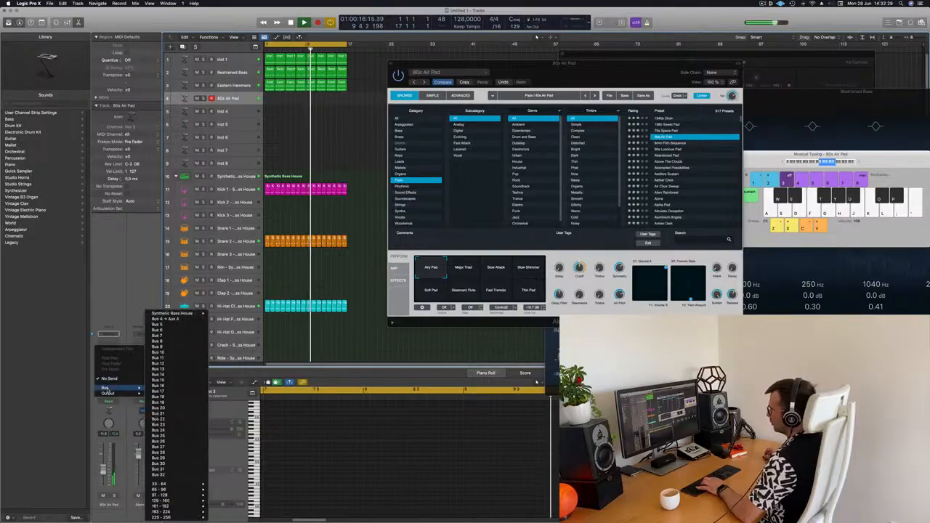
{"action": "left_click", "coordinate": [171, 324]}
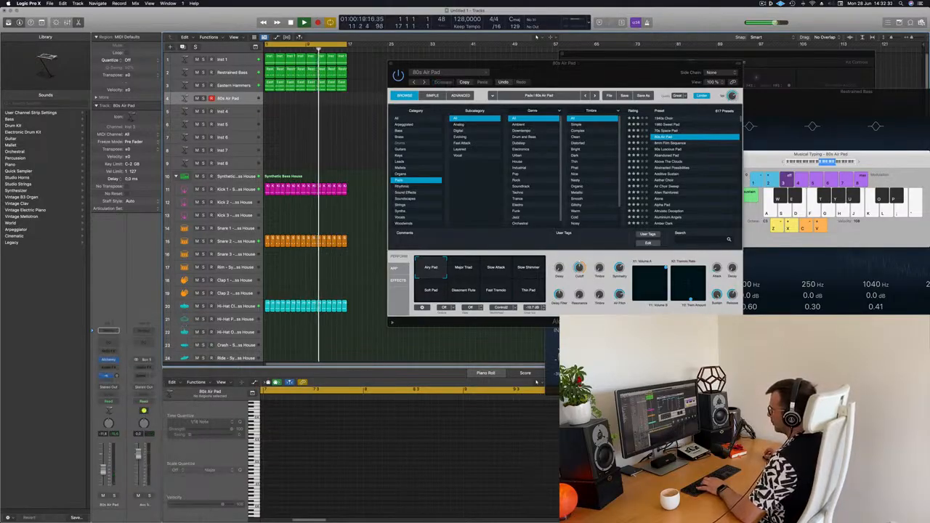
Insert a stereo SilverVerb on the Bus 5 aux, load its grandiose preset and close the plug-in window.
{"action": "left_click", "coordinate": [143, 368]}
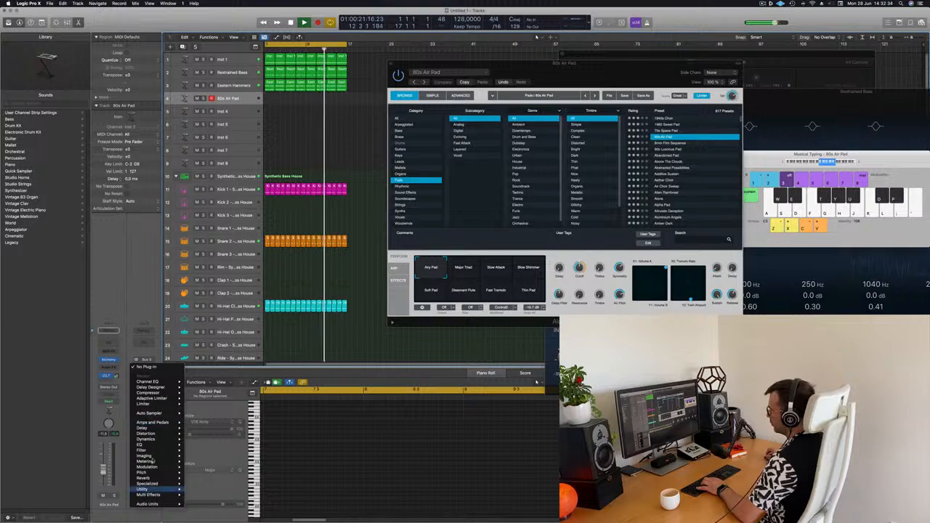
{"action": "mouse_move", "coordinate": [149, 479]}
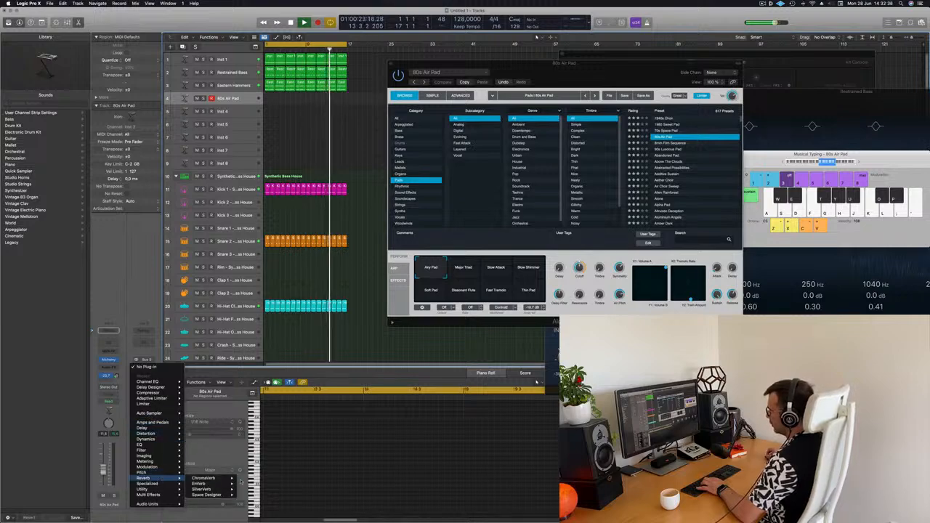
{"action": "mouse_move", "coordinate": [207, 489]}
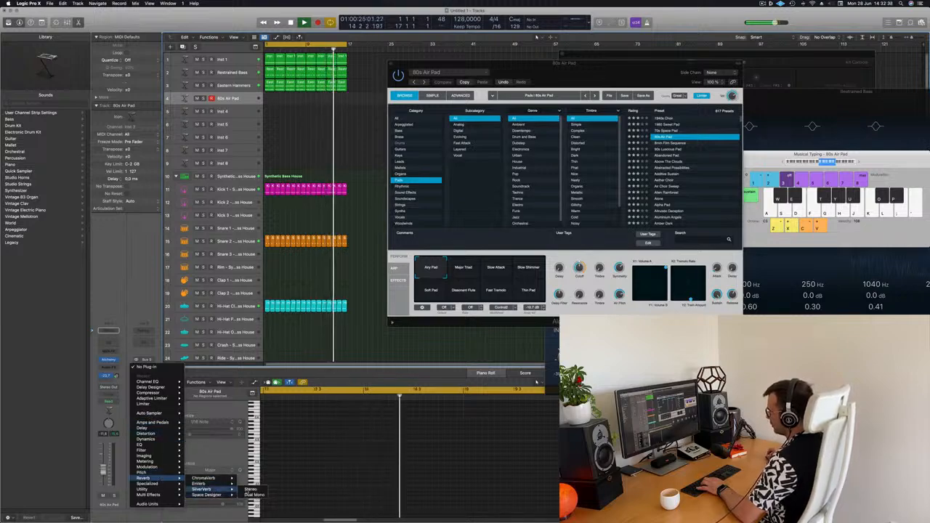
{"action": "left_click", "coordinate": [251, 489]}
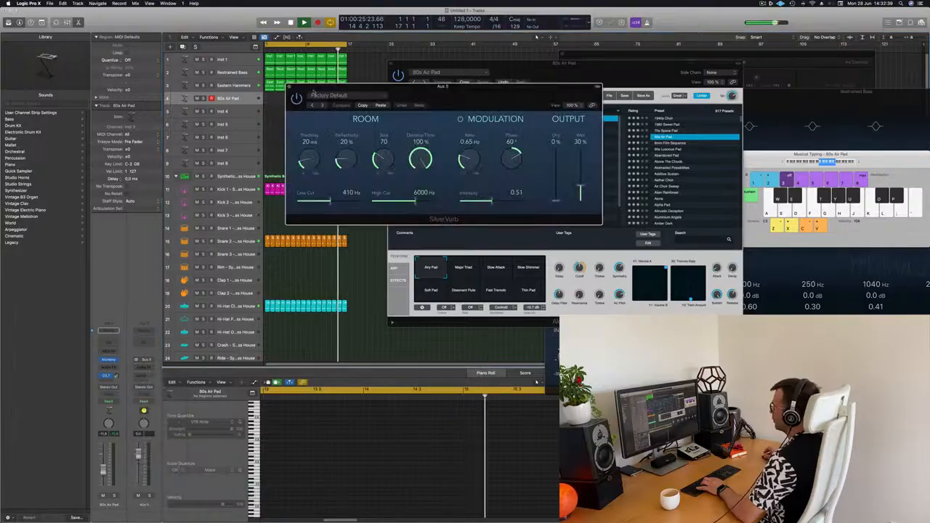
{"action": "left_click", "coordinate": [370, 96]}
{"action": "left_click", "coordinate": [325, 215]}
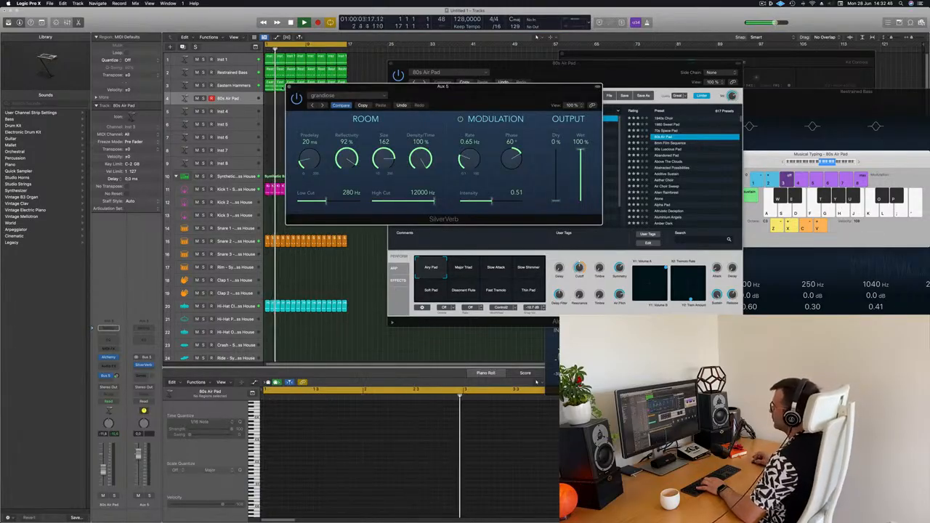
{"action": "left_click", "coordinate": [290, 86]}
Raise the pad's Bus 5 send level while playing test notes over the loop.
{"action": "key", "text": "d"}
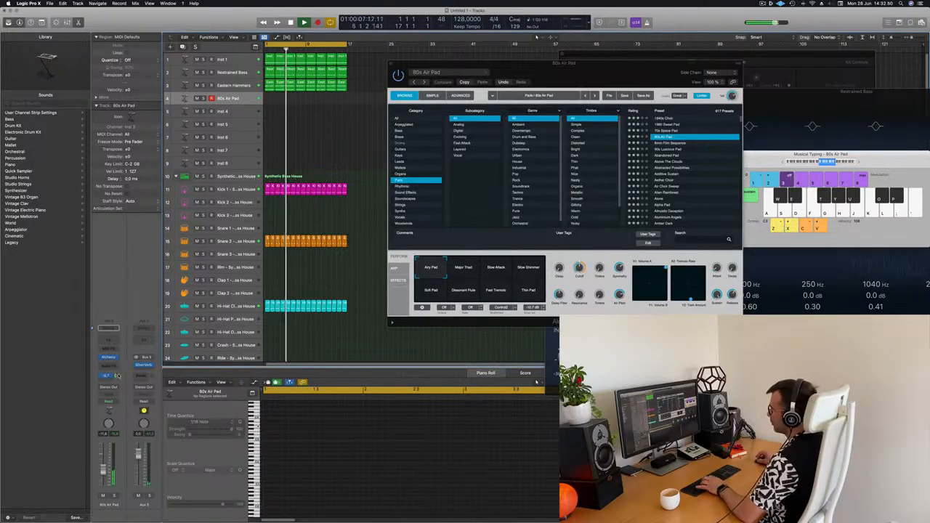
{"action": "key", "text": "d"}
{"action": "key", "text": "d"}
{"action": "key", "text": "f"}
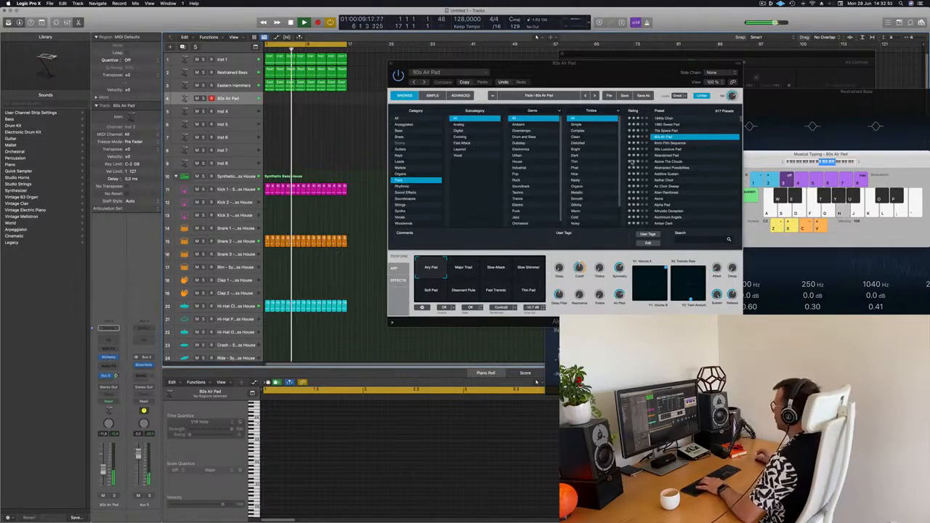
Try the 80s Air Pad's Major Triad, Slow Attack and Slow Shimmer variations while playing notes over the loop.
{"action": "left_click", "coordinate": [463, 269]}
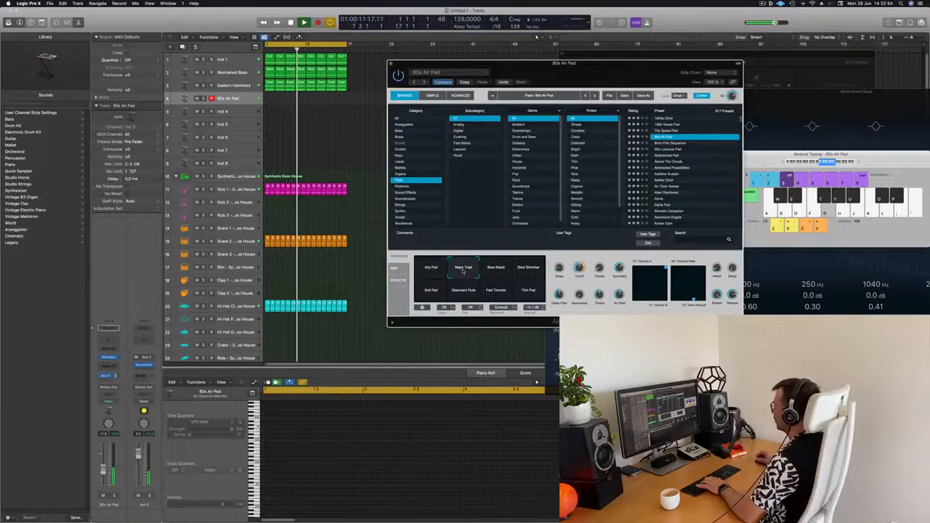
{"action": "left_click", "coordinate": [493, 268]}
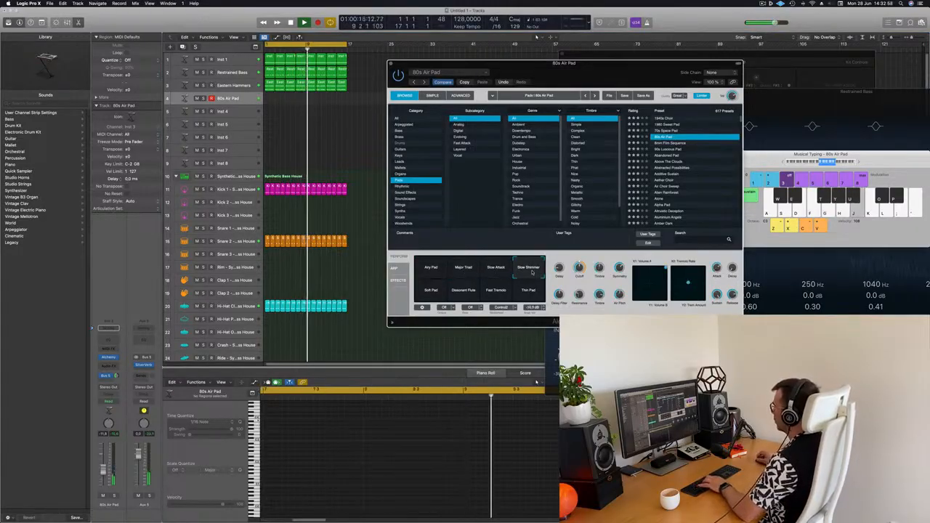
{"action": "left_click_drag", "start_coordinate": [816, 162], "coordinate": [783, 161]}
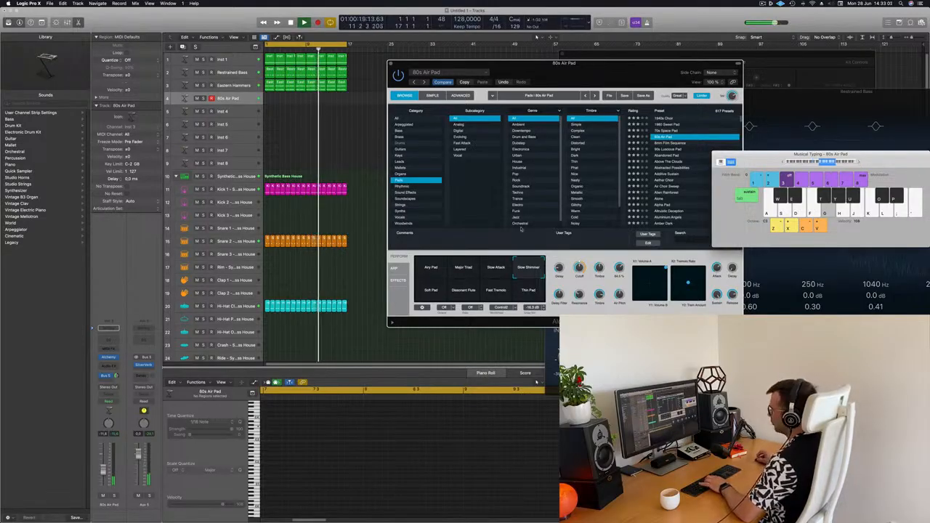
{"action": "key", "text": "h"}
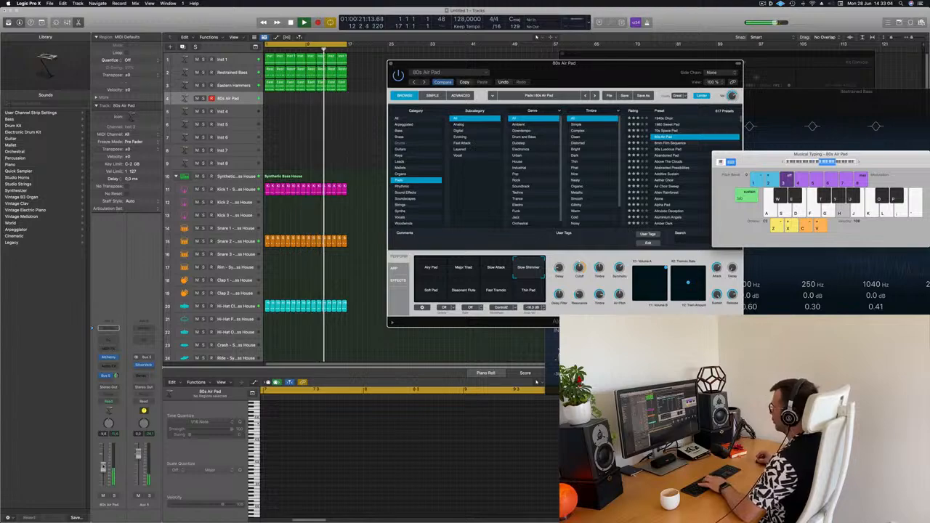
{"action": "key", "text": "a"}
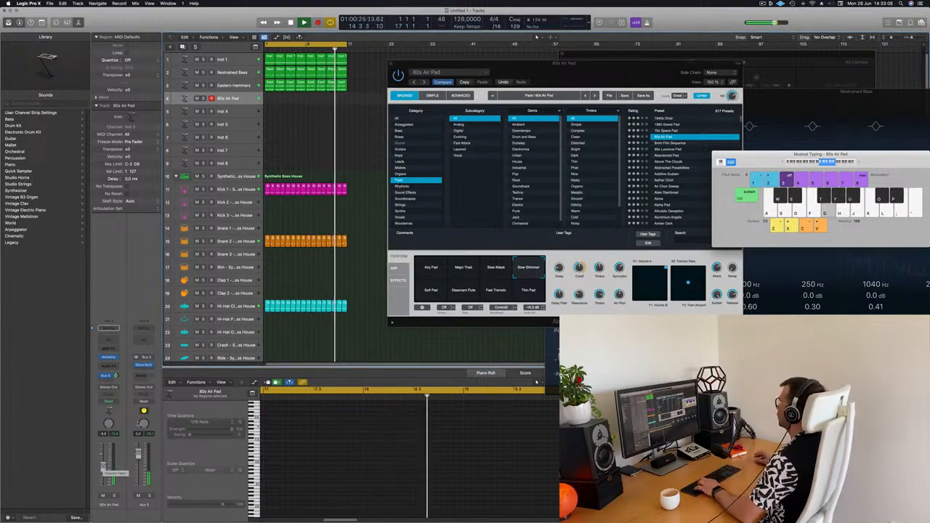
Audition the Abandoned Pad preset in Alchemy, and load Above The Clouds for the pad track.
{"action": "left_click_drag", "start_coordinate": [508, 63], "coordinate": [467, 65]}
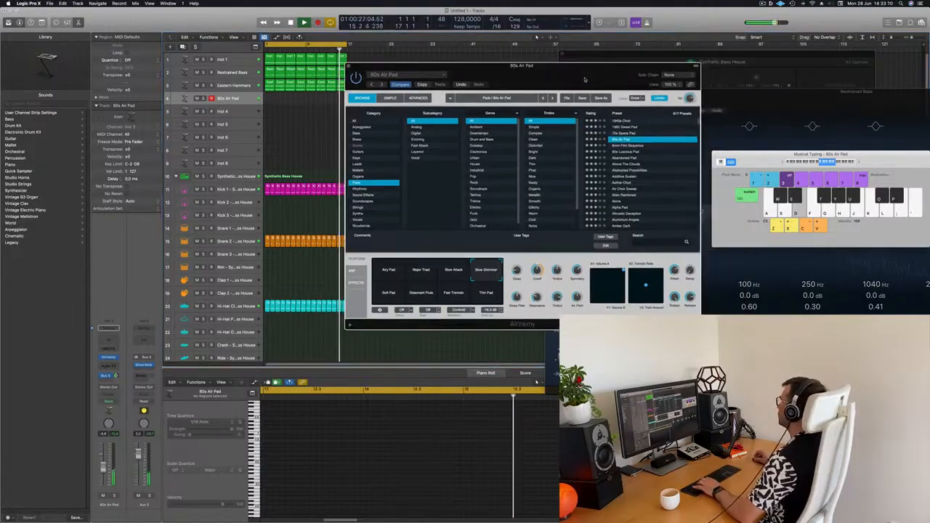
{"action": "left_click", "coordinate": [615, 158]}
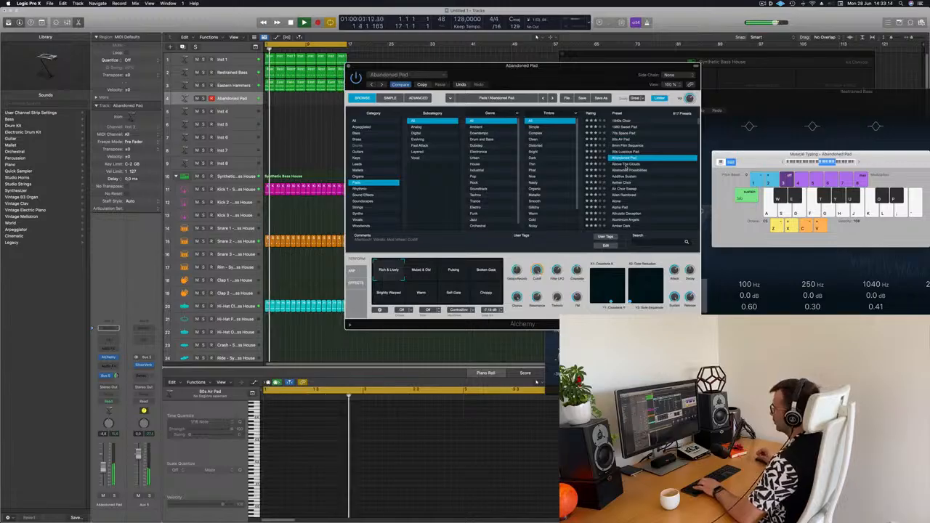
{"action": "left_click", "coordinate": [625, 164]}
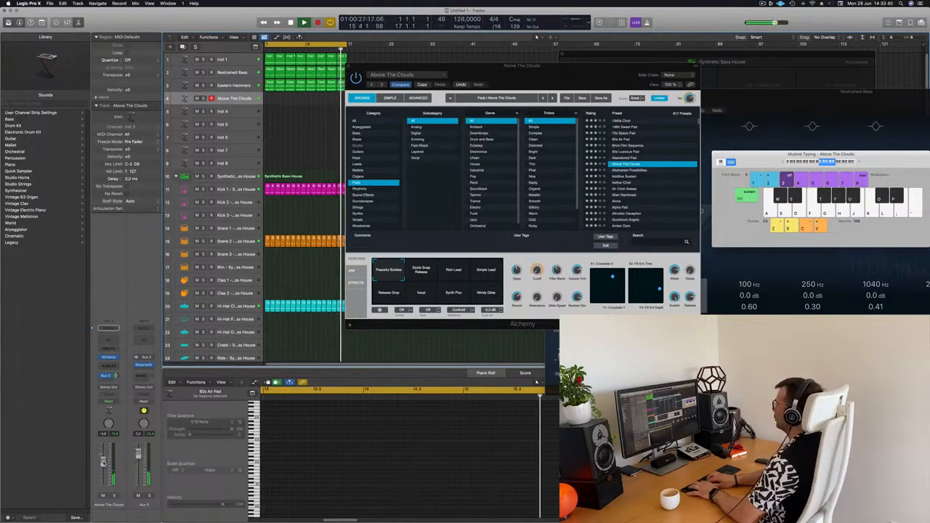
Record an eight-bar pad part of long held notes on the Above The Clouds track over the loop.
{"action": "key", "text": "r"}
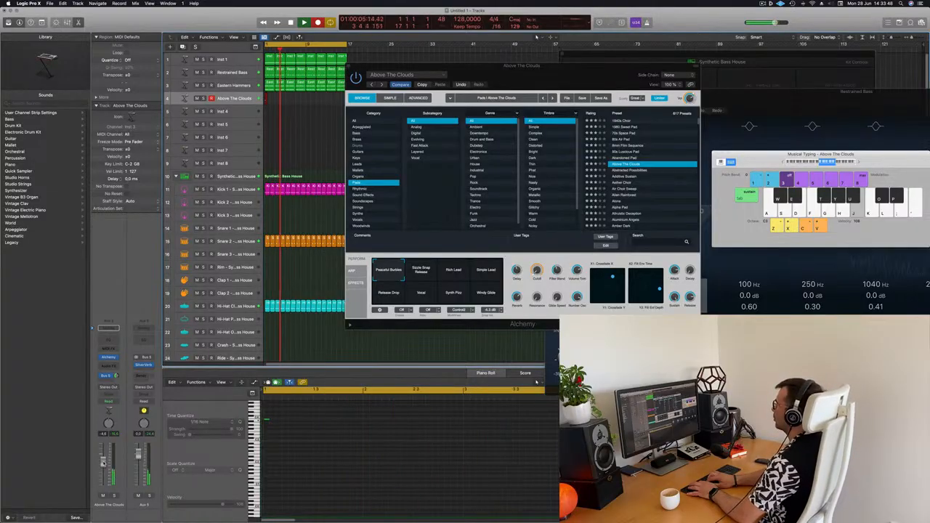
{"action": "key", "text": "h"}
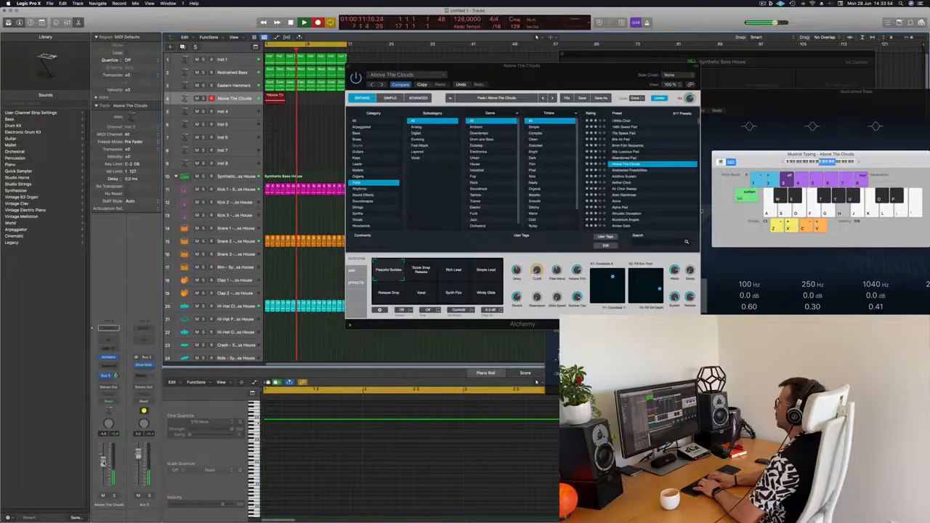
{"action": "key", "text": "h"}
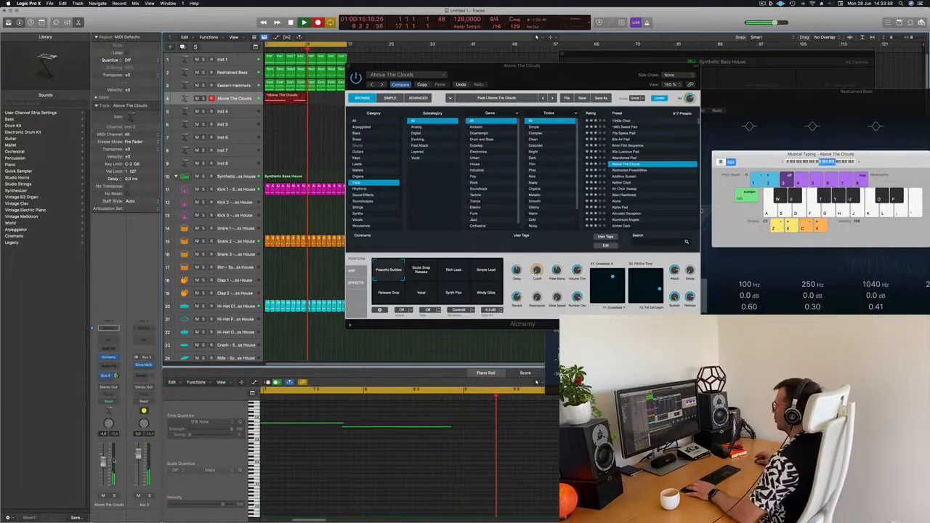
{"action": "key", "text": "space"}
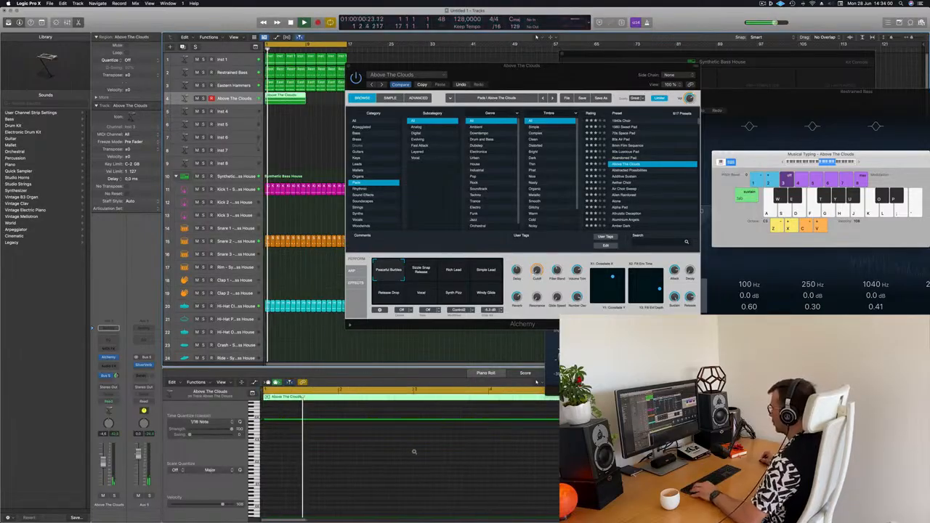
Quantize the recorded pad notes to 1/16.
{"action": "key", "text": "super+a"}
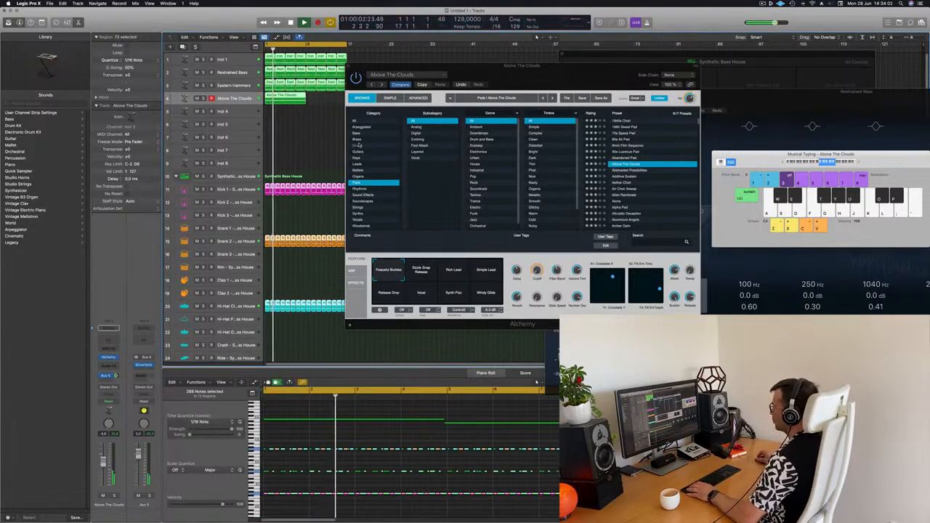
{"action": "left_click", "coordinate": [288, 125]}
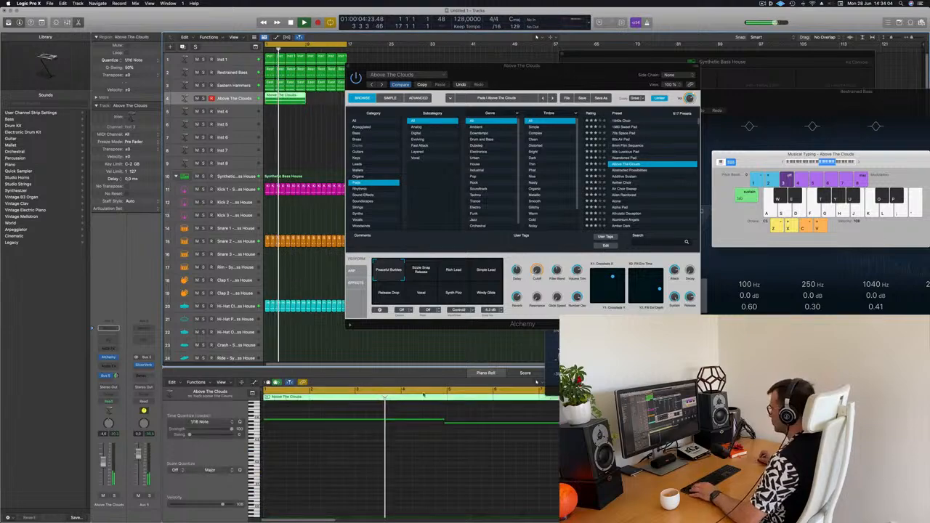
{"action": "left_click", "coordinate": [493, 420]}
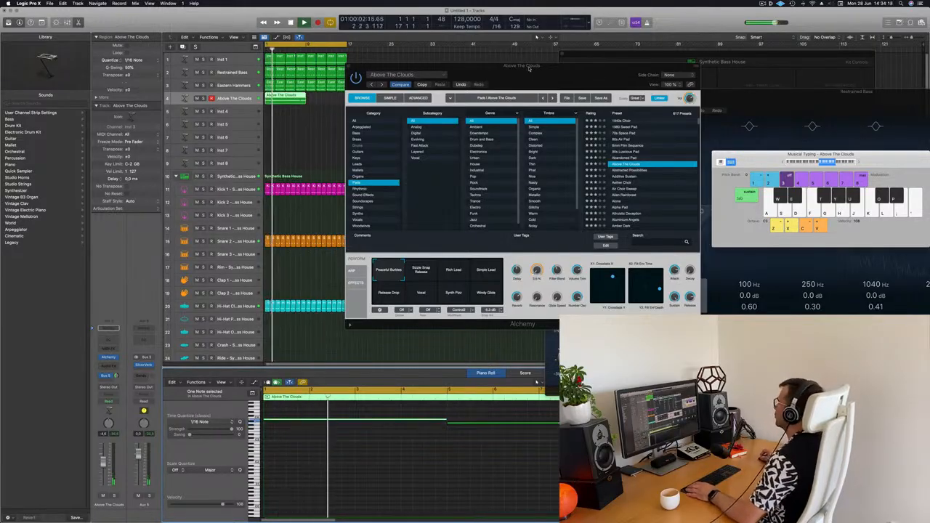
Repeat the eight-bar Above The Clouds region once so the pad fills the 16-bar loop.
{"action": "left_click_drag", "start_coordinate": [538, 66], "coordinate": [664, 24]}
{"action": "left_click", "coordinate": [379, 507]}
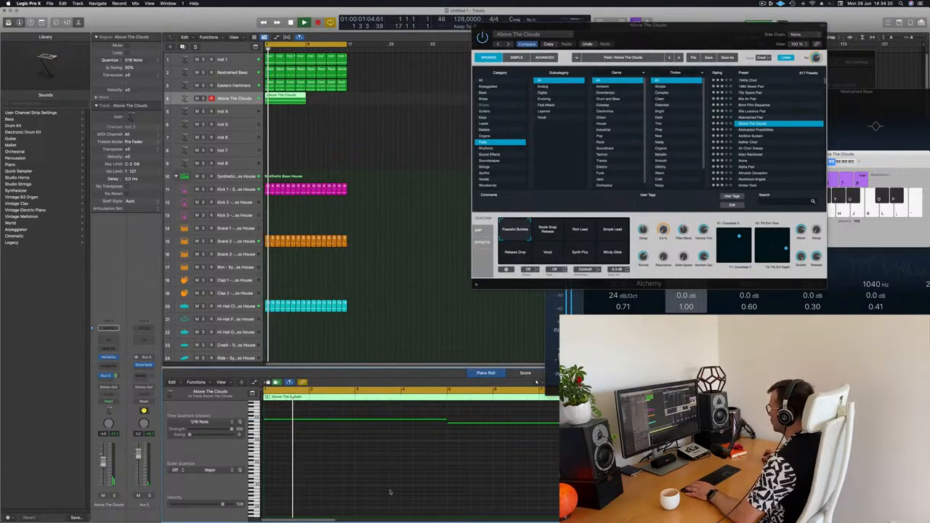
{"action": "left_click", "coordinate": [315, 109]}
{"action": "left_click", "coordinate": [294, 99]}
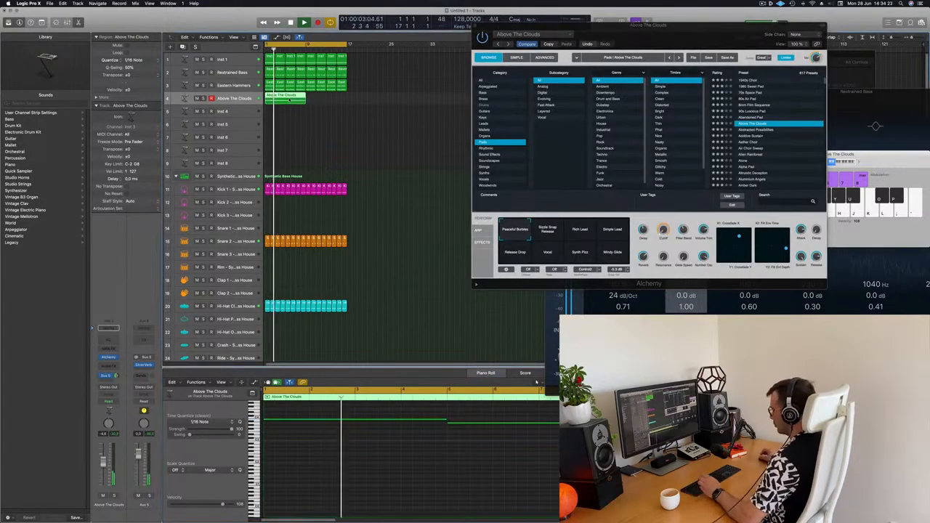
{"action": "key", "text": "super+r"}
Try the pad's Sizzle Snap Release and Rich Lead variations in Alchemy, and lower its track volume to about -10 dB.
{"action": "left_click_drag", "start_coordinate": [674, 43], "coordinate": [464, 130]}
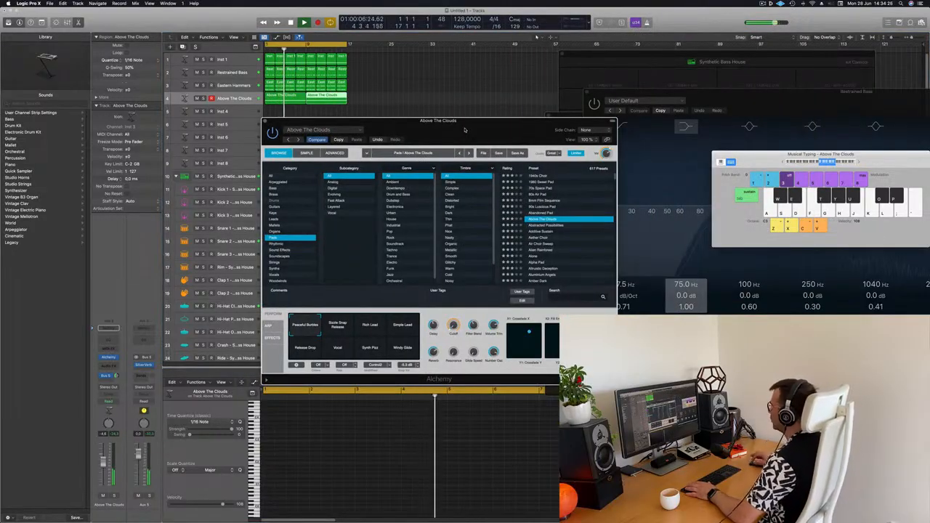
{"action": "left_click_drag", "start_coordinate": [533, 117], "coordinate": [707, 71]}
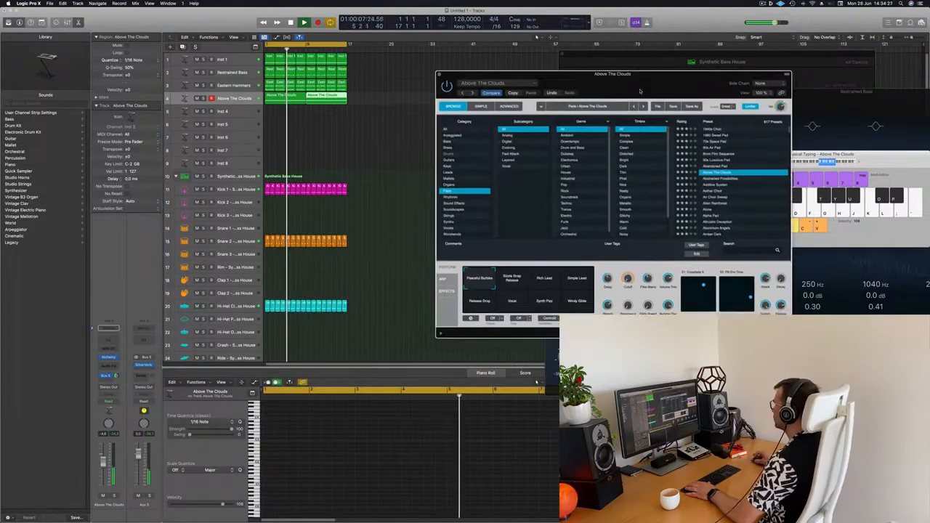
{"action": "left_click", "coordinate": [513, 282]}
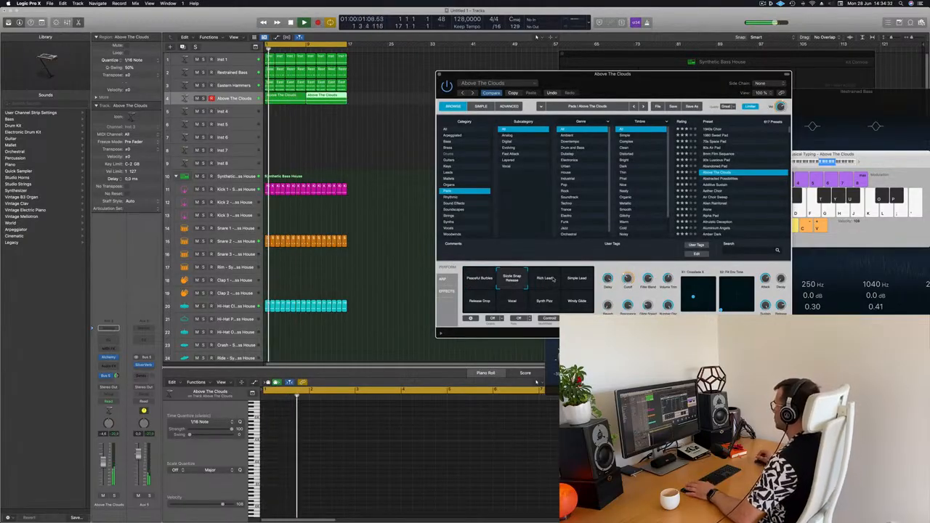
{"action": "left_click", "coordinate": [547, 281]}
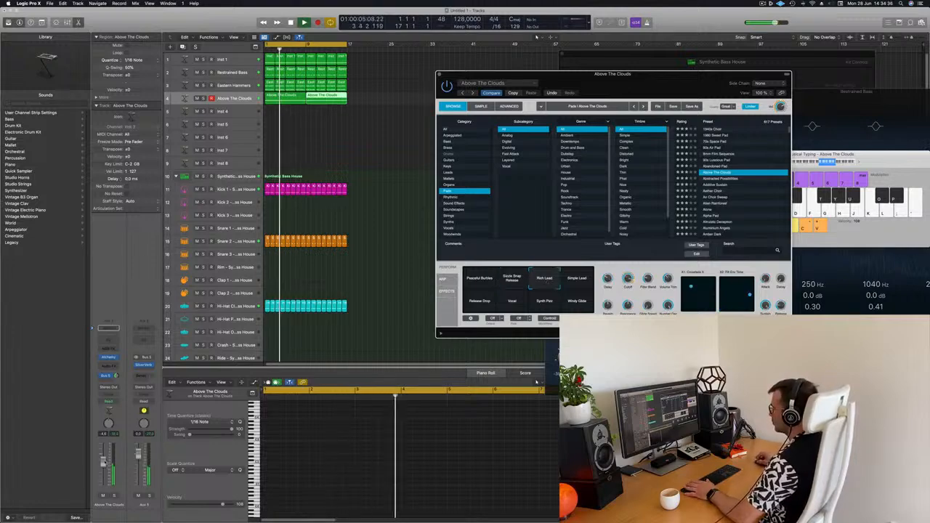
{"action": "left_click", "coordinate": [537, 381]}
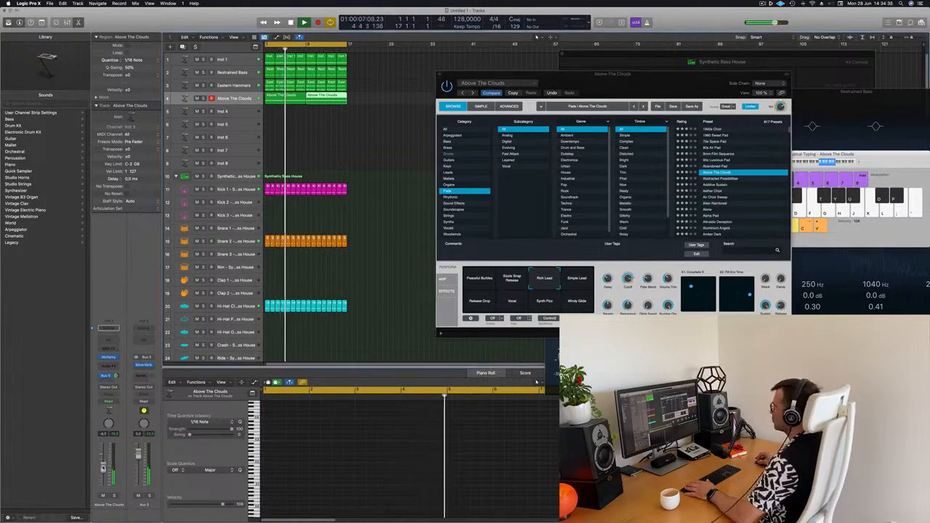
Try the pad's Simple Lead, Release Drop, Vocal and Synth Pizz variations over the loop, and choose Windy Glide.
{"action": "left_click", "coordinate": [579, 279]}
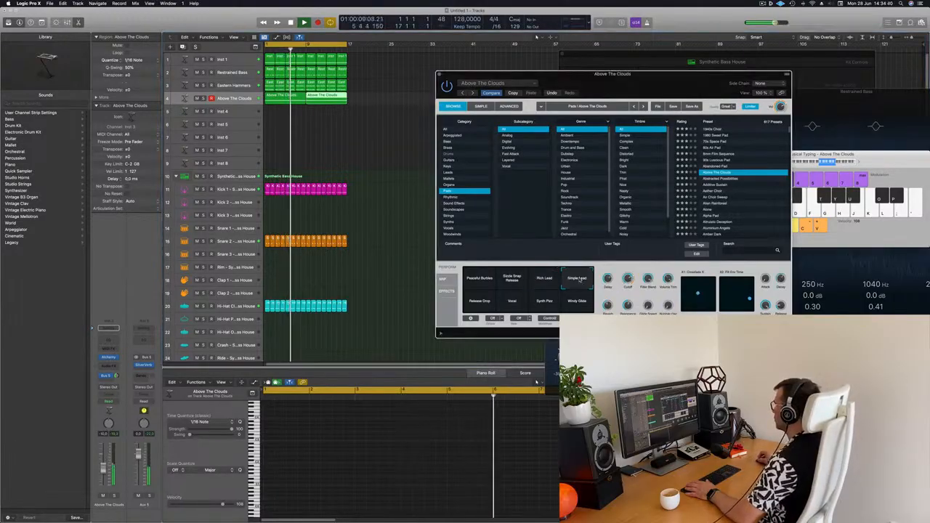
{"action": "left_click", "coordinate": [476, 305]}
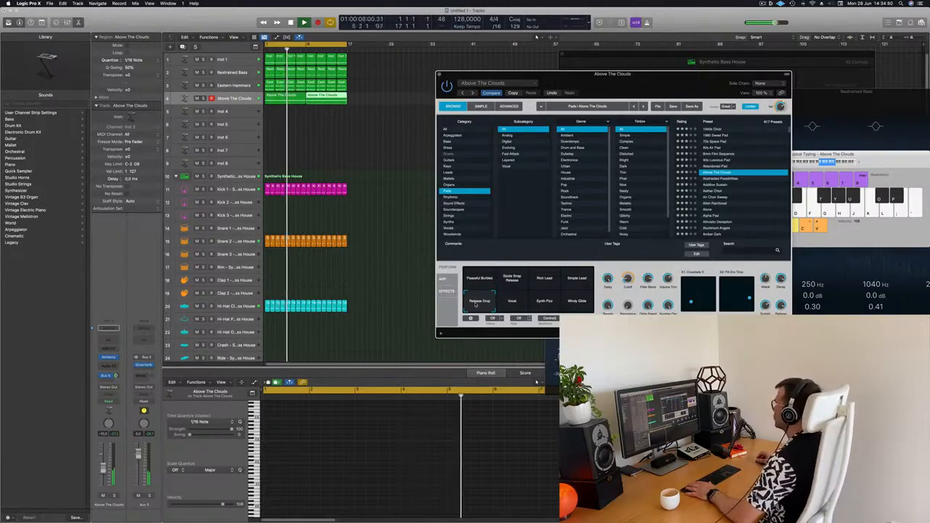
{"action": "left_click", "coordinate": [513, 304]}
{"action": "left_click", "coordinate": [546, 303]}
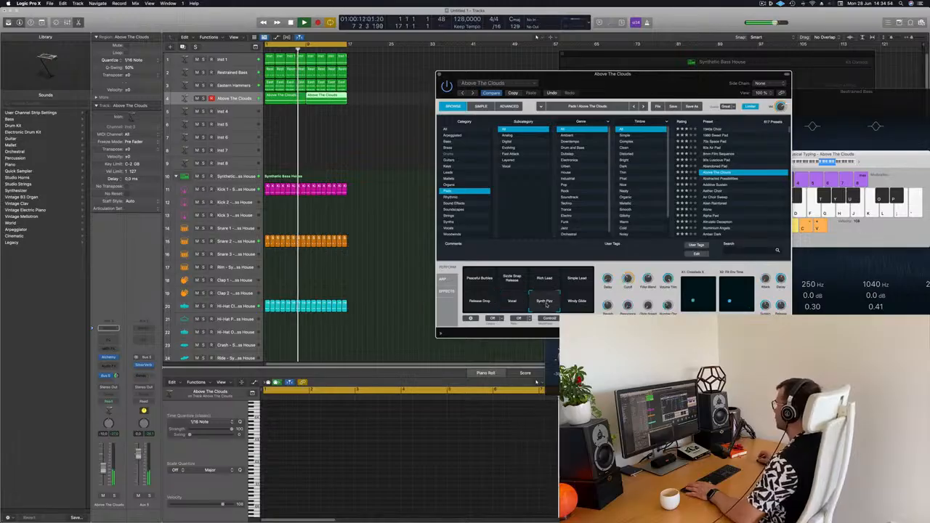
{"action": "left_click", "coordinate": [575, 306]}
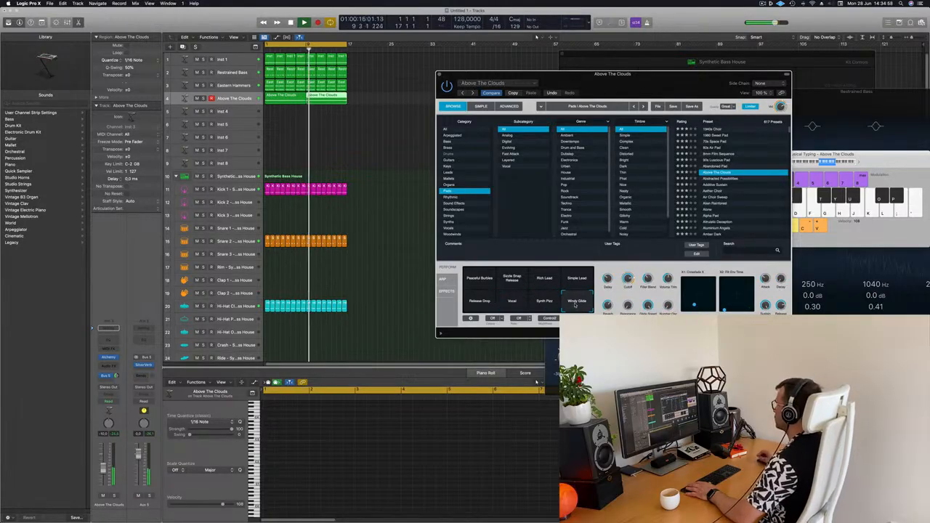
Select both pad regions and adjust the Cutoff of the Above The Clouds sound in Alchemy while the loop plays.
{"action": "mouse_move", "coordinate": [639, 75]}
{"action": "left_mouse_down"}
{"action": "mouse_move", "coordinate": [543, 73]}
{"action": "mouse_move", "coordinate": [634, 70]}
{"action": "mouse_move", "coordinate": [640, 83]}
{"action": "left_mouse_up"}
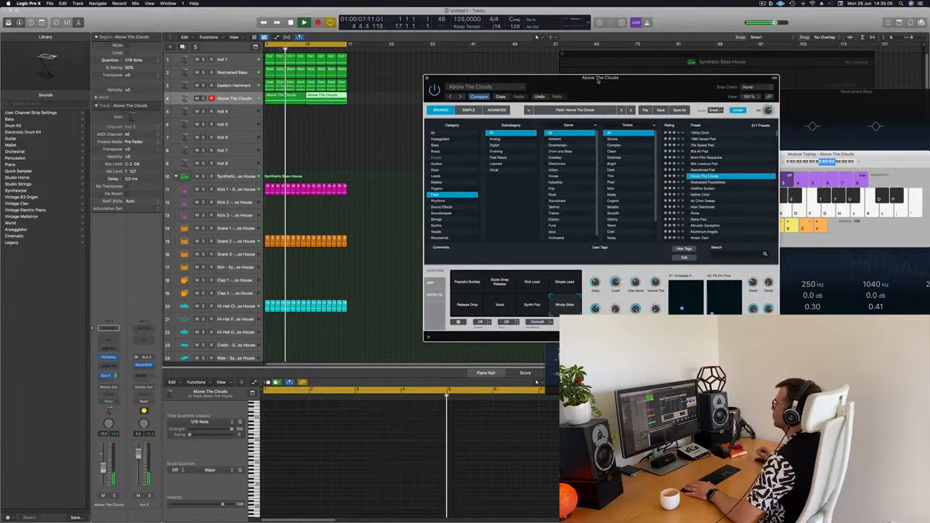
{"action": "left_click_drag", "start_coordinate": [597, 80], "coordinate": [621, 55]}
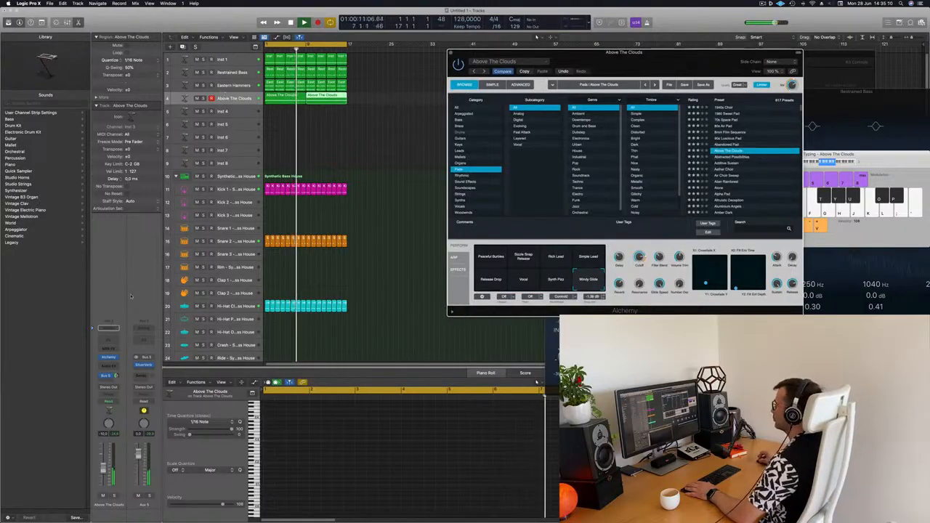
{"action": "left_click", "coordinate": [226, 100]}
{"action": "mouse_move", "coordinate": [640, 256]}
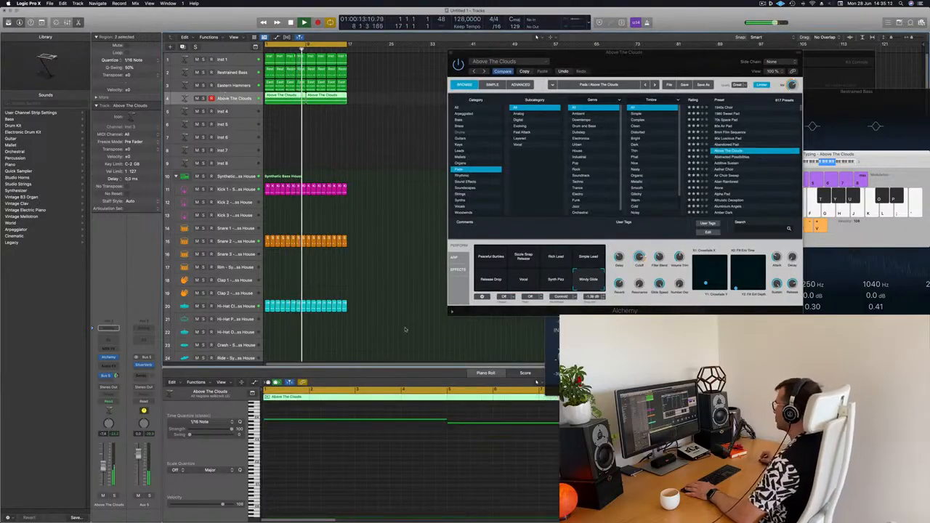
{"action": "left_click_drag", "start_coordinate": [640, 255], "coordinate": [641, 269]}
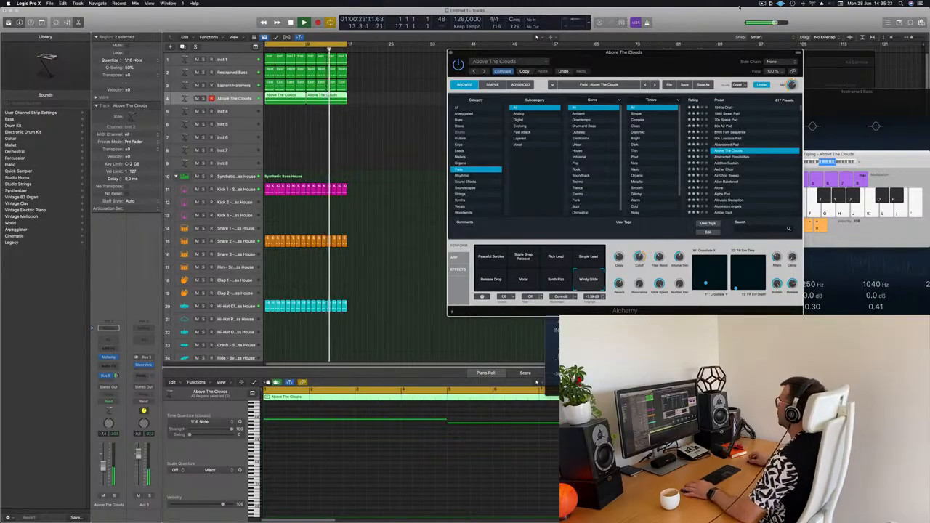
{"action": "left_click_drag", "start_coordinate": [672, 56], "coordinate": [671, 57]}
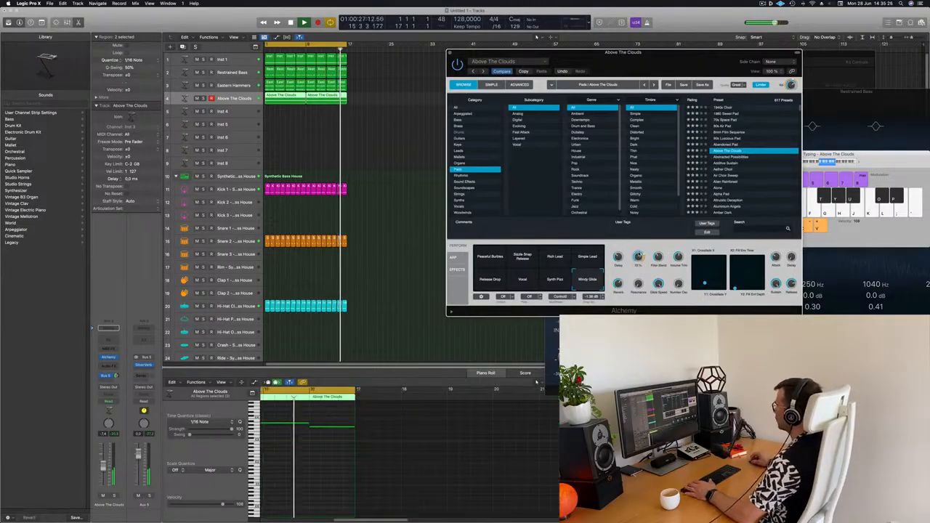
{"action": "left_click_drag", "start_coordinate": [671, 57], "coordinate": [758, 56]}
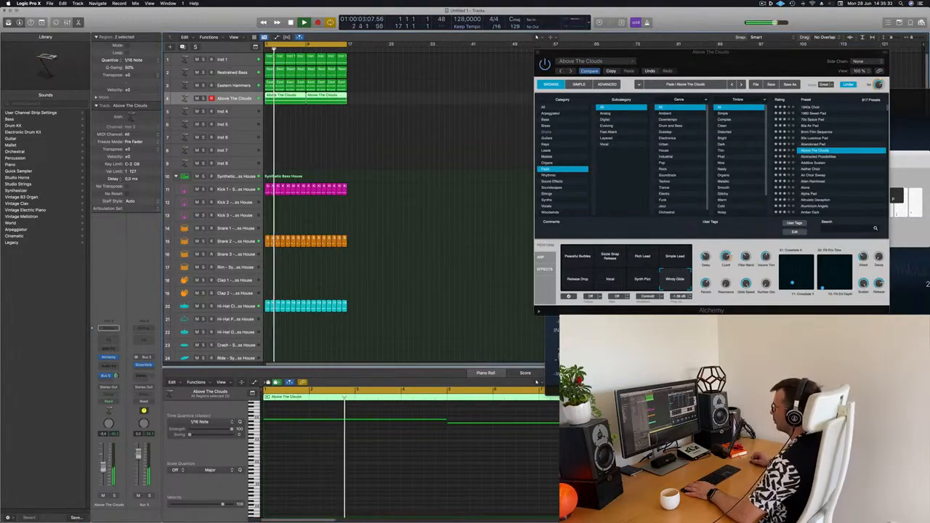
{"action": "left_click", "coordinate": [374, 133]}
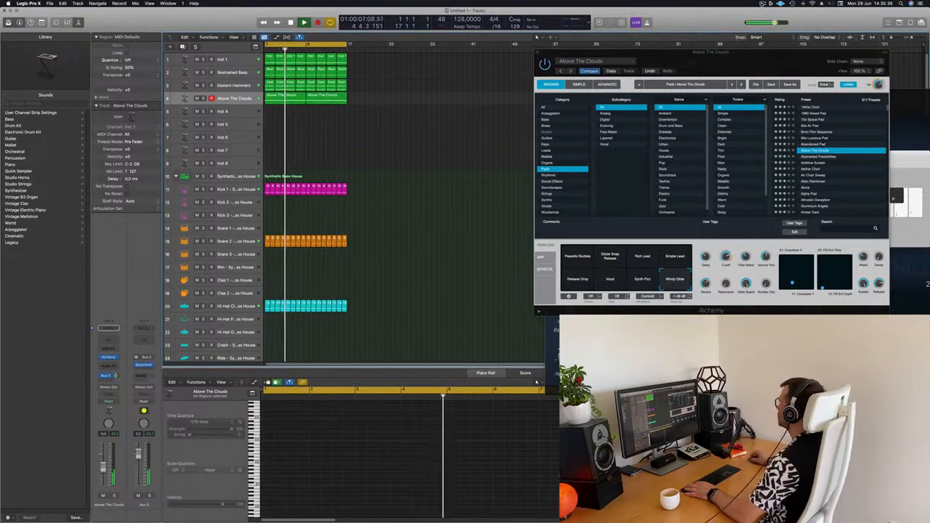
{"action": "left_click", "coordinate": [764, 3]}
{"action": "left_click", "coordinate": [708, 18]}
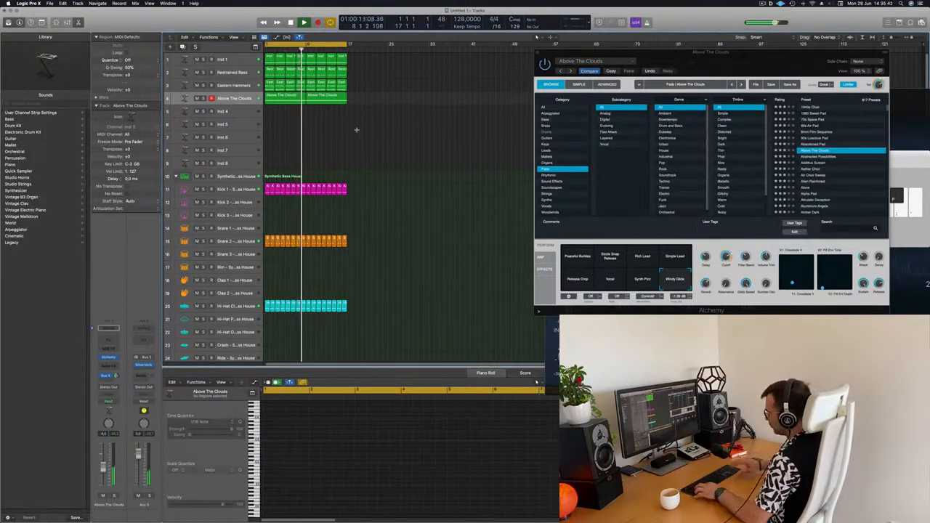
Repeat all regions once to make 32 bars and extend the cycle range to bar 33.
{"action": "key", "text": "super+a"}
{"action": "key", "text": "super+r"}
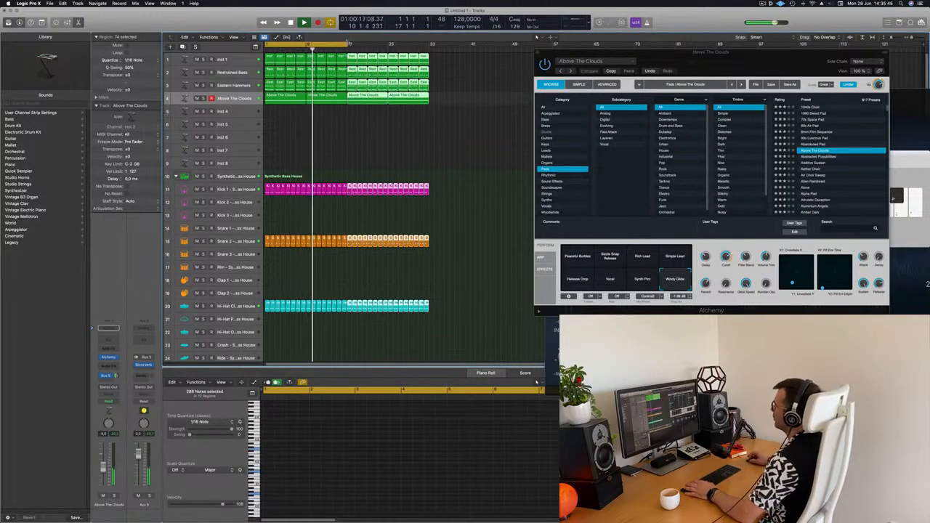
{"action": "left_click_drag", "start_coordinate": [351, 45], "coordinate": [431, 53]}
{"action": "left_click", "coordinate": [353, 140]}
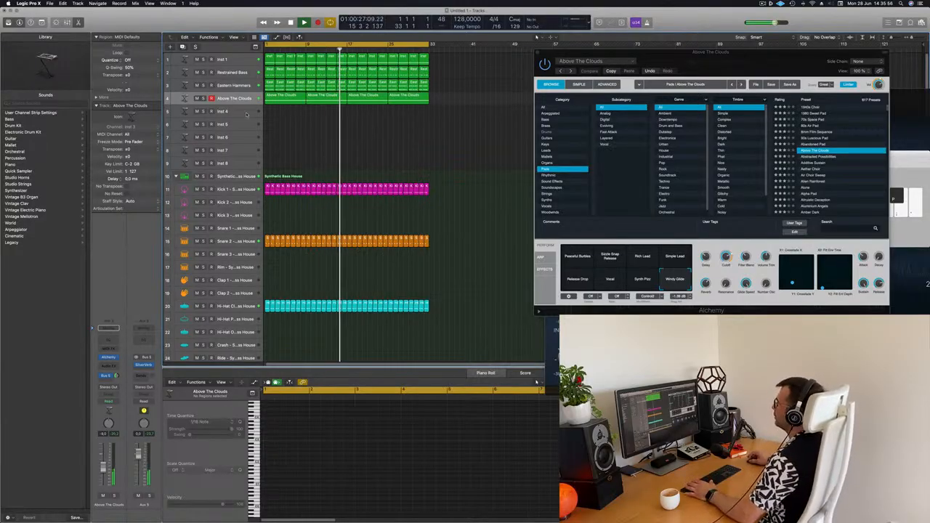
Copy the first Eastern Hammers region onto the Inst 4 track and lengthen the copy to four bars.
{"action": "left_click_drag", "start_coordinate": [268, 86], "coordinate": [270, 112]}
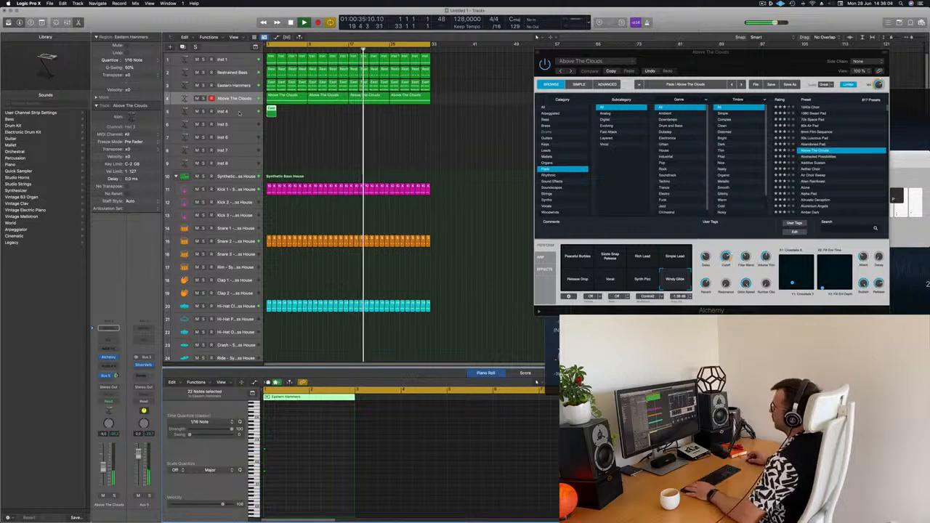
{"action": "left_click", "coordinate": [239, 113]}
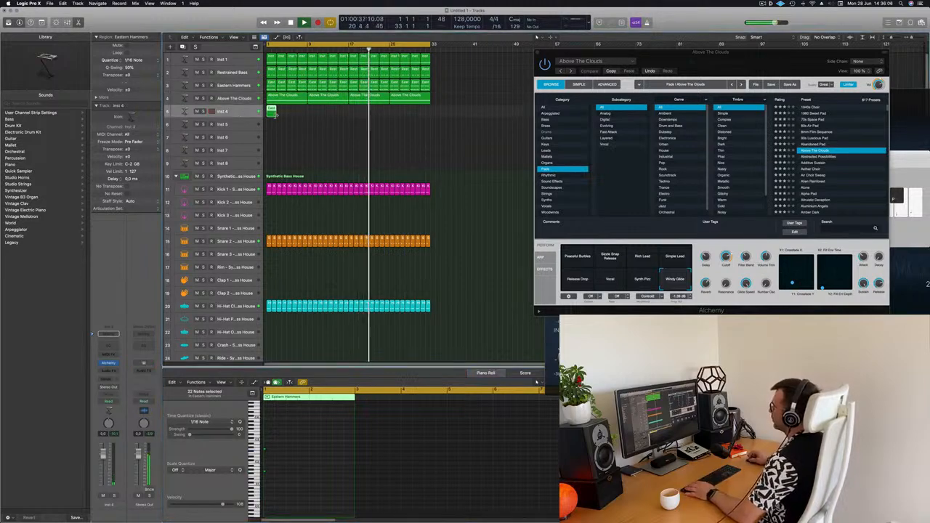
{"action": "left_click_drag", "start_coordinate": [276, 110], "coordinate": [286, 110]}
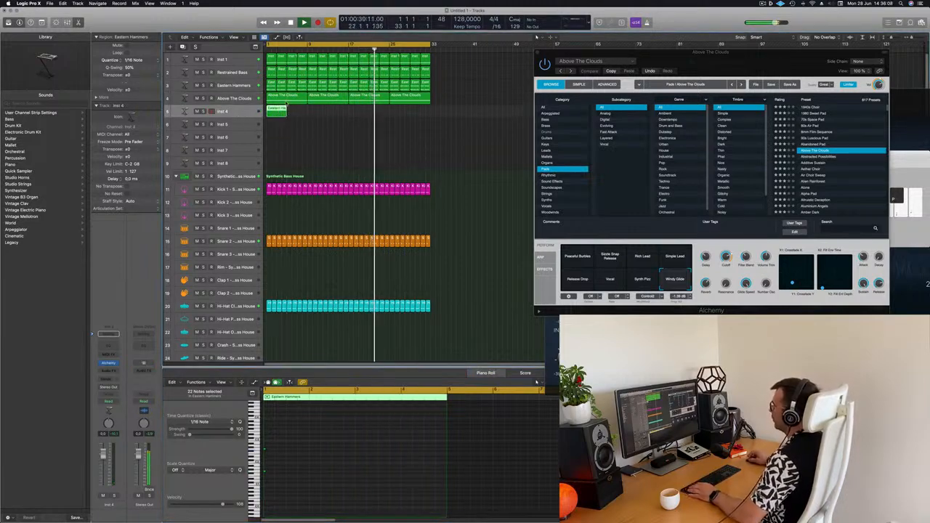
Restart the loop, open Alchemy on the Inst 4 track and add a send to Bus 3 (Reverb).
{"action": "key", "text": "space"}
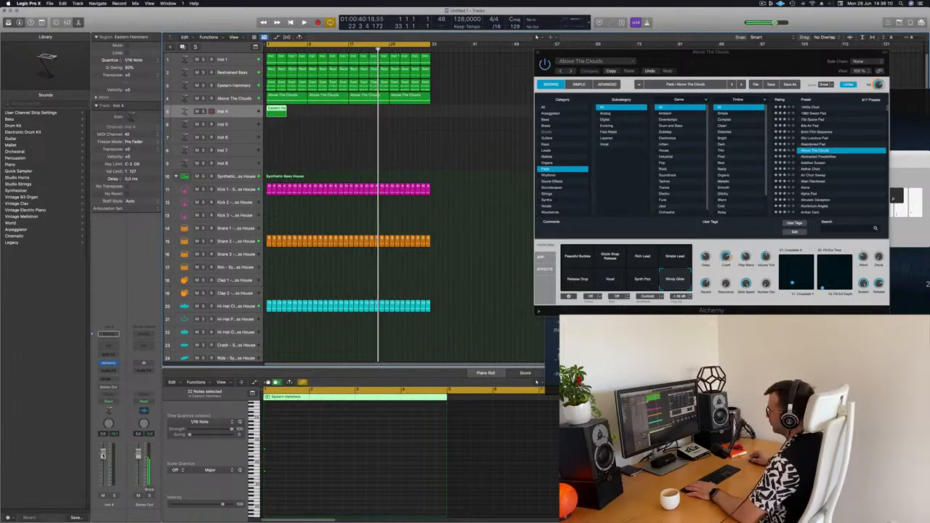
{"action": "key", "text": "space"}
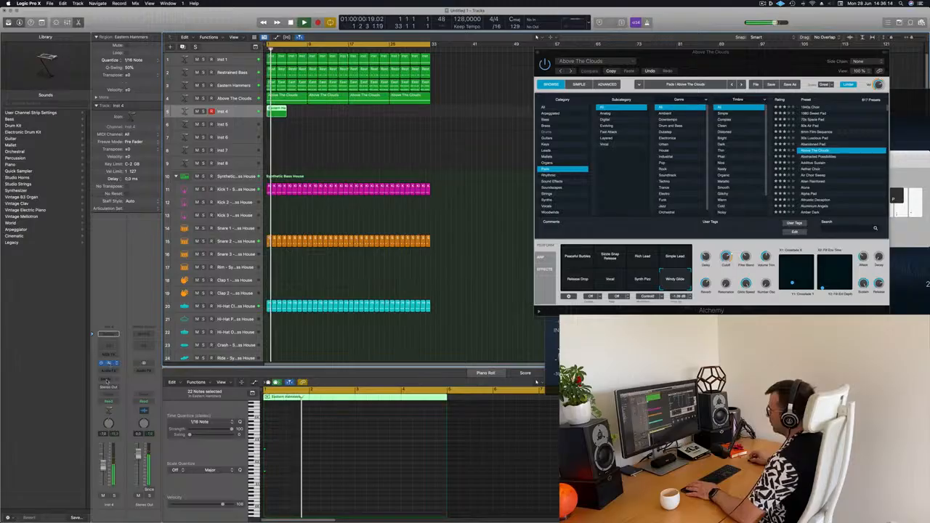
{"action": "left_click", "coordinate": [109, 364]}
{"action": "left_click", "coordinate": [109, 378]}
{"action": "mouse_move", "coordinate": [127, 389]}
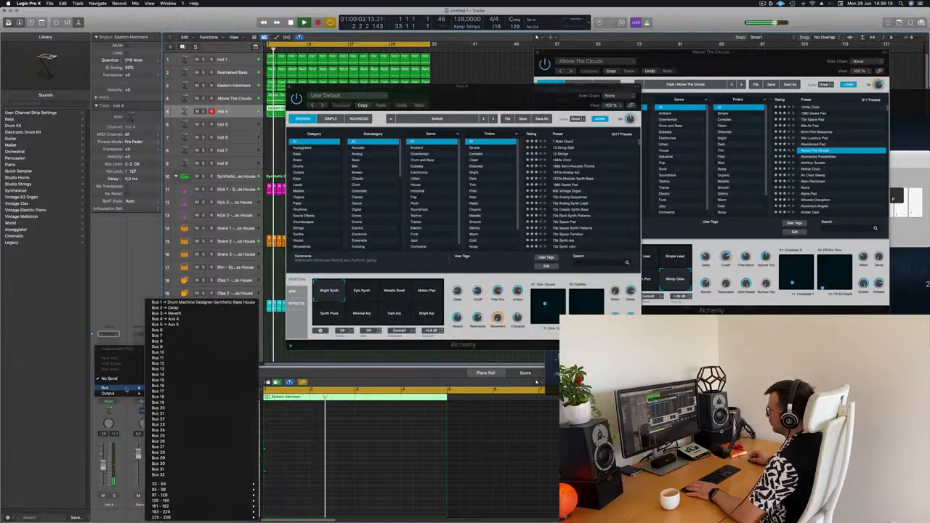
{"action": "left_click", "coordinate": [204, 314]}
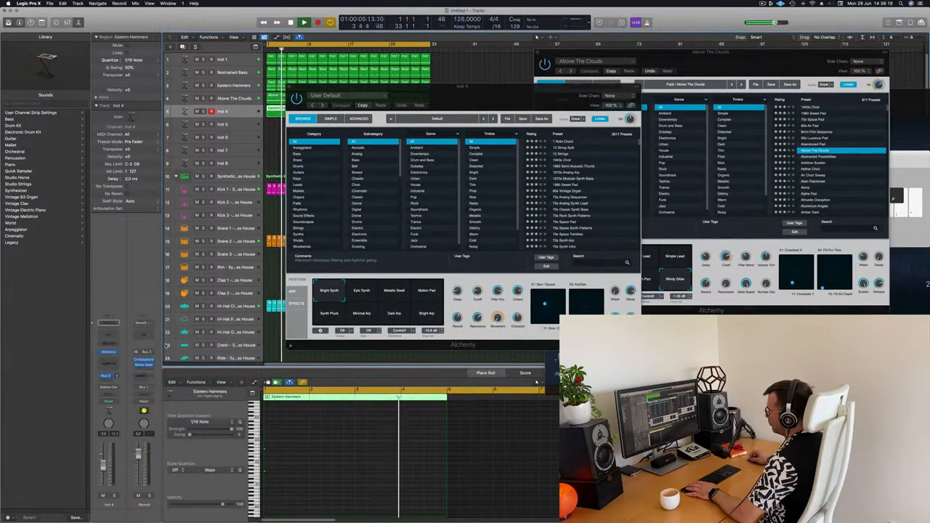
Reroute the Inst 4 track's Bus 3 (Reverb) send to Bus 5 (Aux 5).
{"action": "left_click", "coordinate": [115, 376]}
{"action": "mouse_move", "coordinate": [117, 424]}
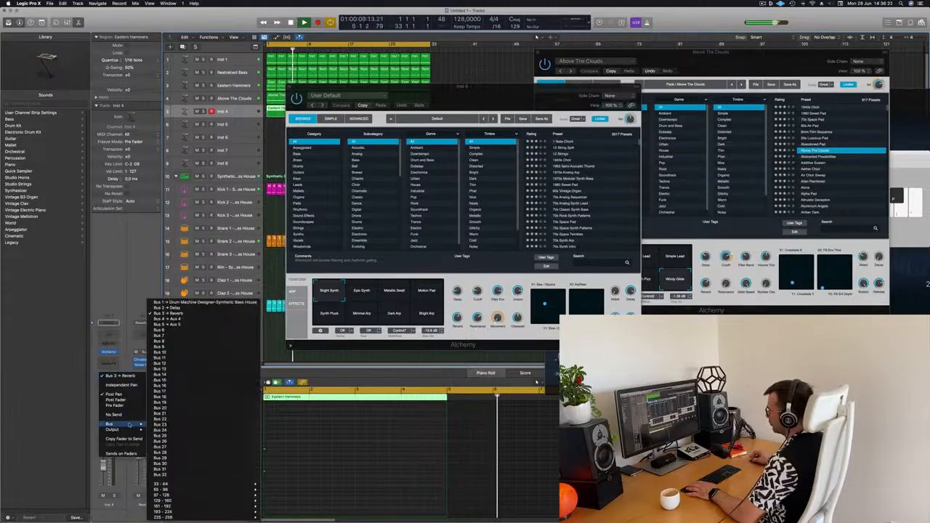
{"action": "left_click", "coordinate": [185, 325]}
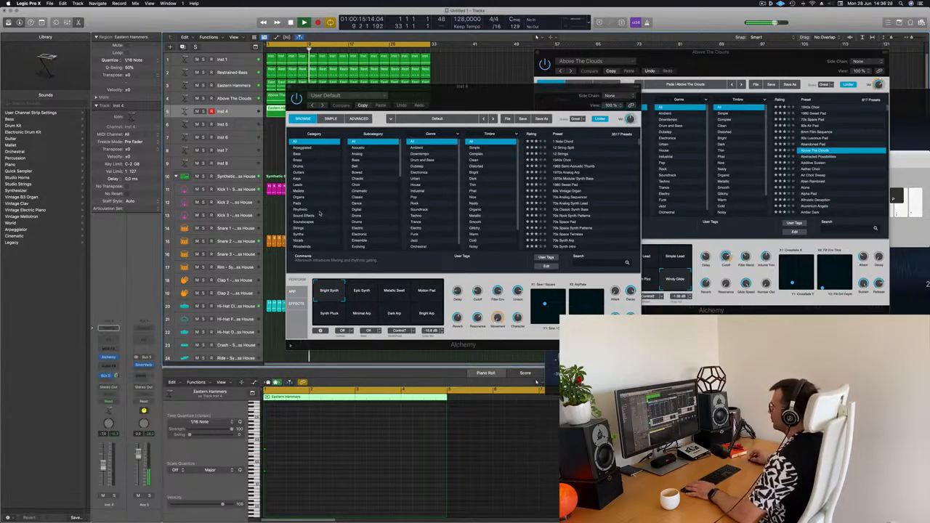
Filter the Inst 4 Alchemy presets to the Strings category and load Cistern Strings.
{"action": "left_click", "coordinate": [299, 228]}
{"action": "left_click_drag", "start_coordinate": [487, 87], "coordinate": [515, 83]}
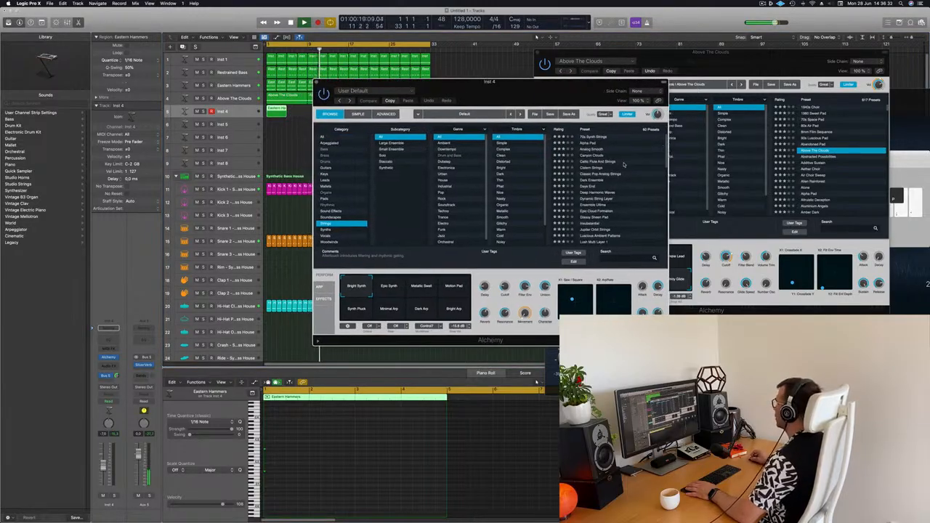
{"action": "left_click", "coordinate": [595, 169]}
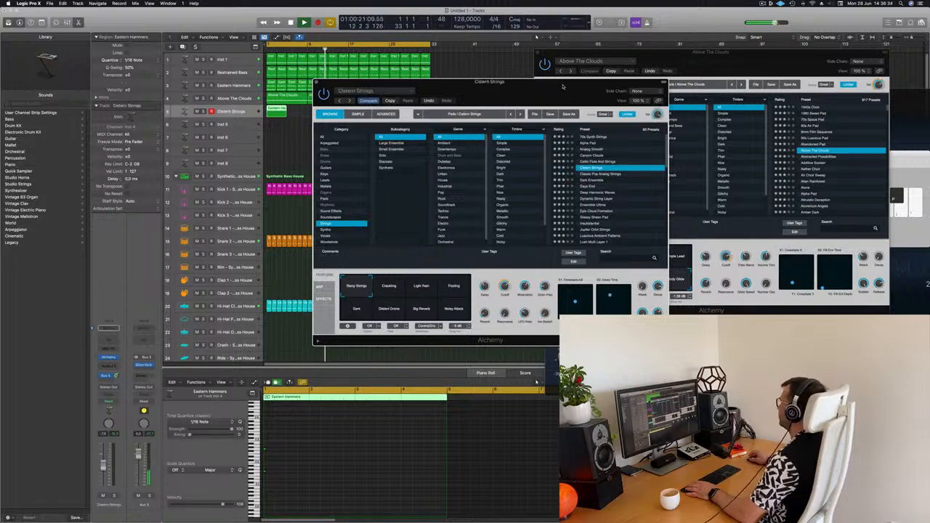
{"action": "left_click_drag", "start_coordinate": [437, 82], "coordinate": [646, 21]}
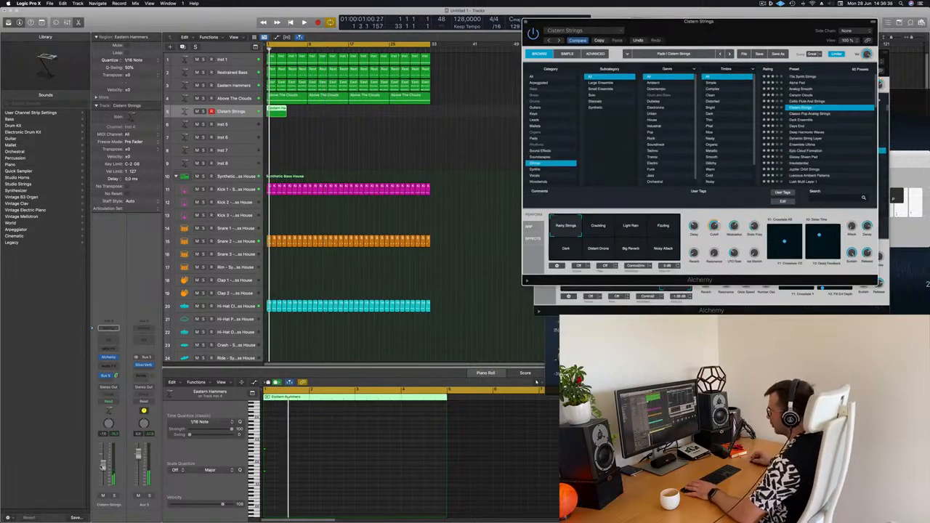
Lengthen the region's two opening notes to about half a bar and copy them one octave higher.
{"action": "left_click", "coordinate": [277, 460]}
{"action": "left_click", "coordinate": [265, 448]}
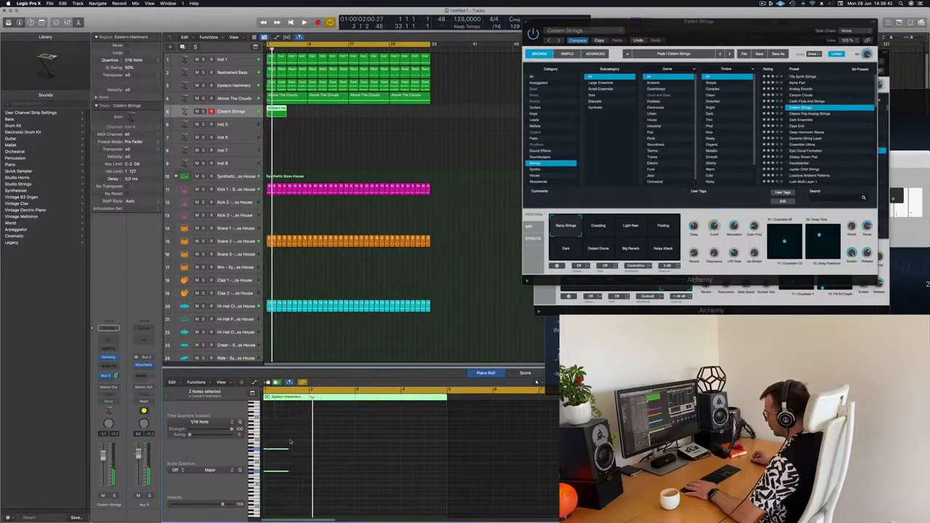
{"action": "left_click_drag", "start_coordinate": [280, 449], "coordinate": [279, 428]}
Go down the Strings presets in Alchemy from Cistern Strings and load Days End.
{"action": "left_click_drag", "start_coordinate": [716, 27], "coordinate": [572, 90]}
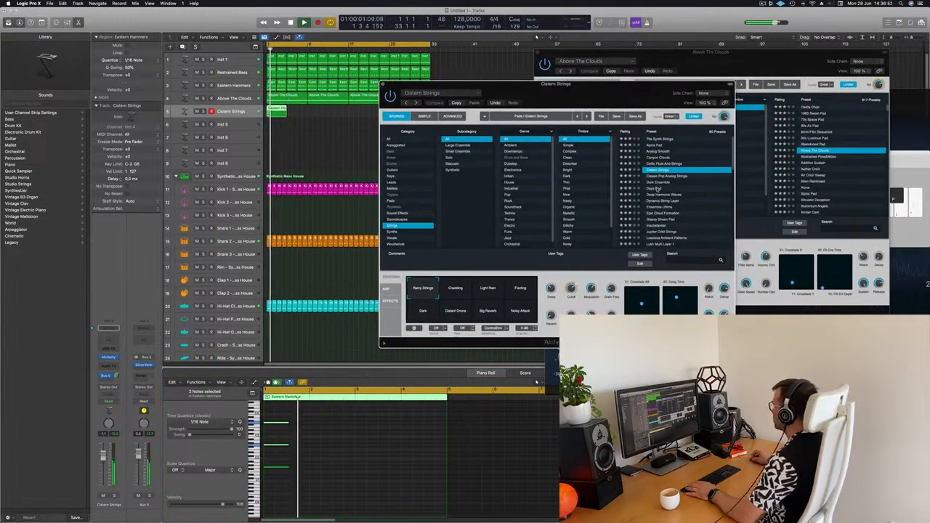
{"action": "mouse_move", "coordinate": [601, 89]}
{"action": "left_mouse_down"}
{"action": "mouse_move", "coordinate": [629, 78]}
{"action": "mouse_move", "coordinate": [602, 85]}
{"action": "left_mouse_up"}
{"action": "key", "text": "Down"}
{"action": "key", "text": "Down"}
{"action": "key", "text": "Down"}
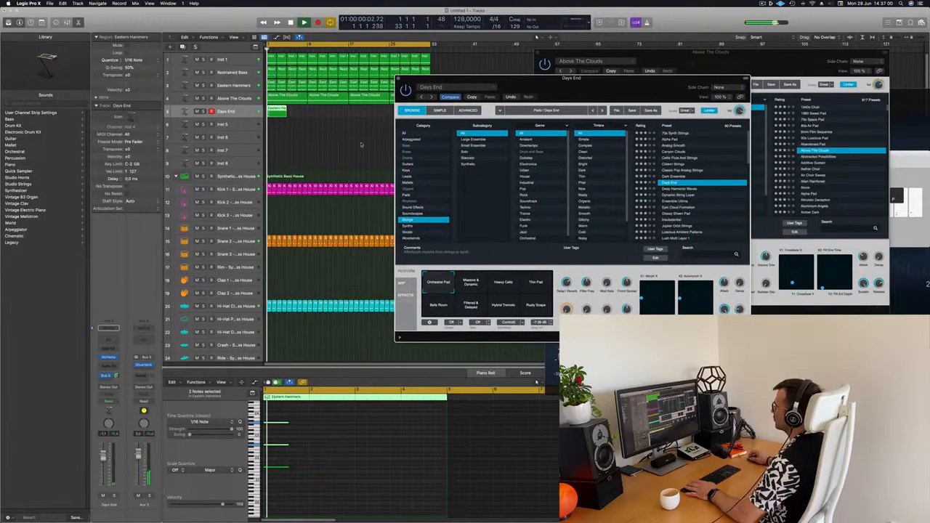
Select all four stacked notes at the region's start and shorten them to about a third of a bar.
{"action": "left_click", "coordinate": [304, 421]}
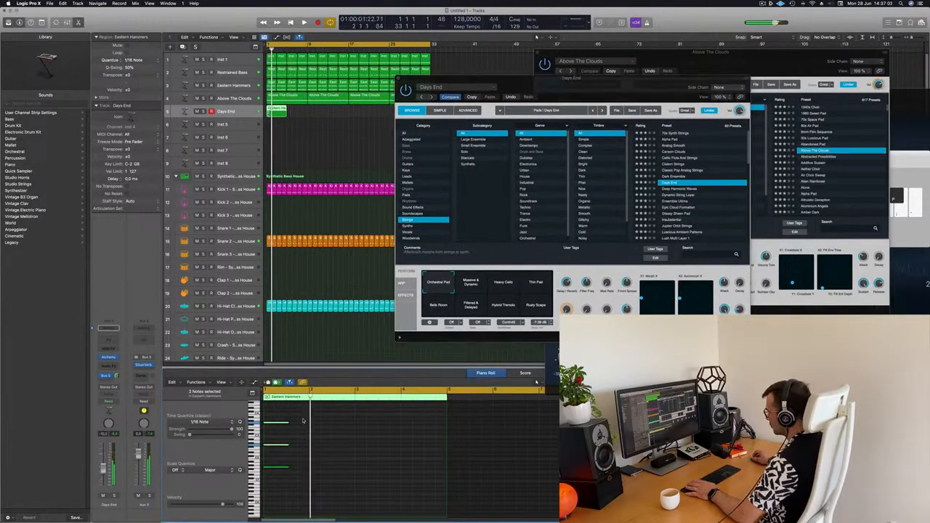
{"action": "left_click", "coordinate": [278, 469], "text": "shift"}
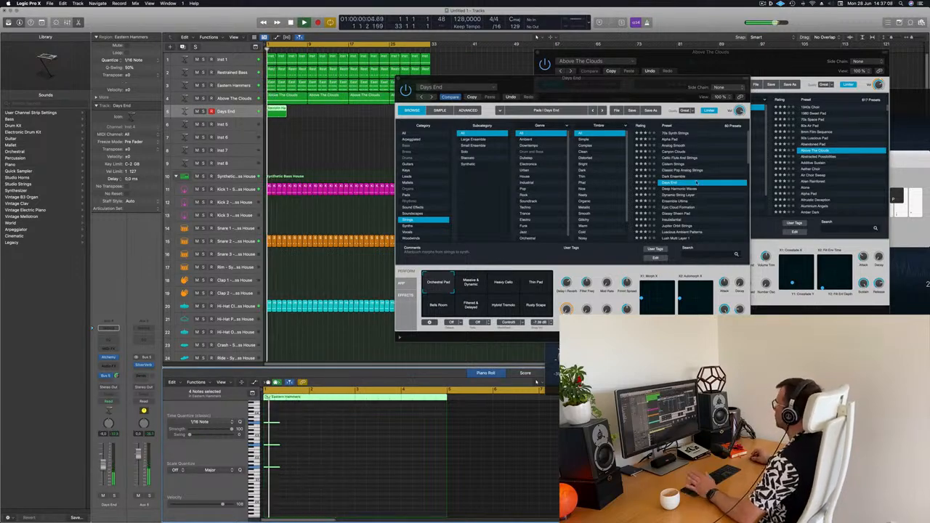
Audition the Massive & Dynamic snapshot of Days End and the Jupiter Orbit Strings preset, and settle on Epic Cloud Formation.
{"action": "left_click", "coordinate": [476, 287]}
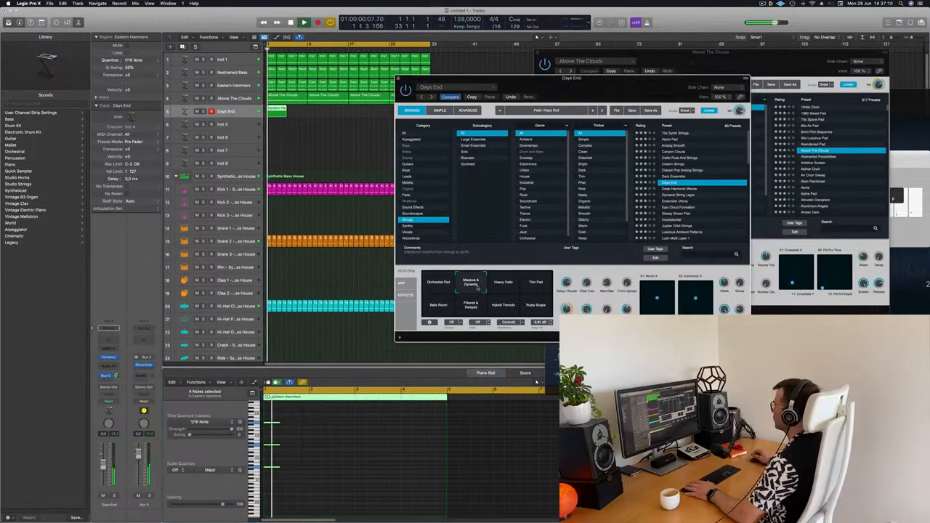
{"action": "scroll", "coordinate": [686, 190], "scroll_direction": "down", "scroll_amount": 2}
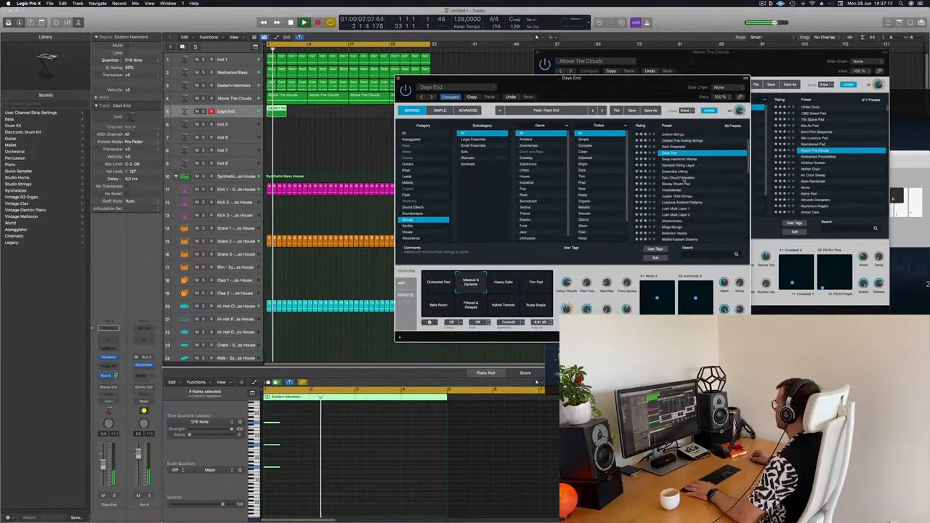
{"action": "left_click", "coordinate": [683, 178]}
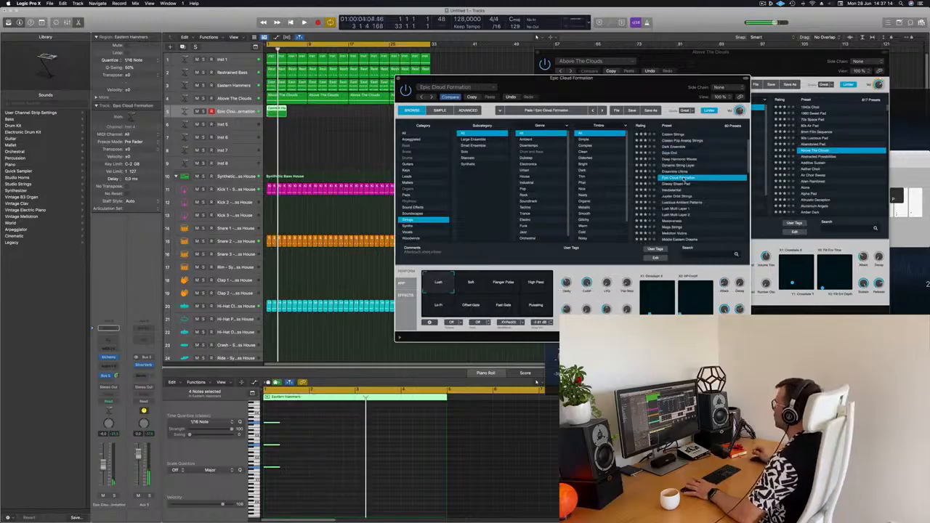
{"action": "scroll", "coordinate": [736, 186], "scroll_direction": "down", "scroll_amount": 2}
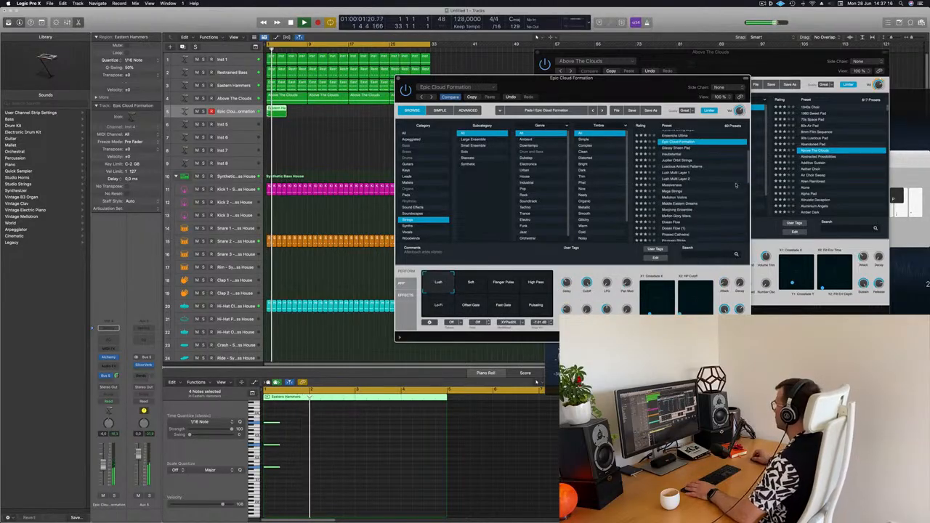
{"action": "left_click", "coordinate": [682, 160]}
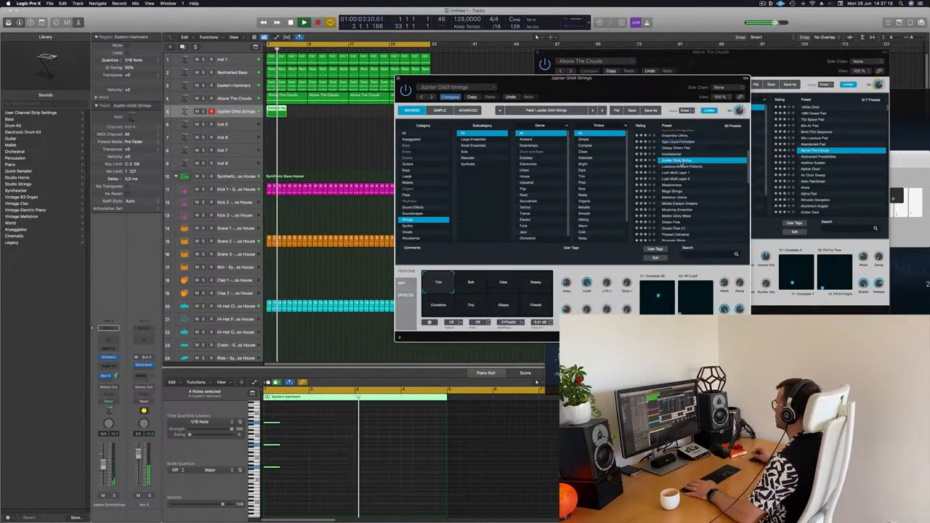
{"action": "left_click", "coordinate": [680, 142]}
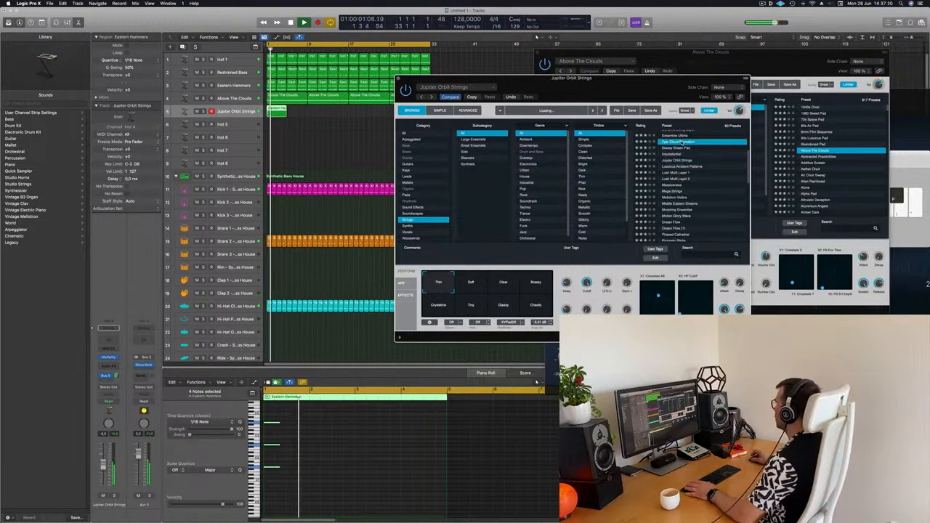
{"action": "left_click_drag", "start_coordinate": [642, 99], "coordinate": [677, 90]}
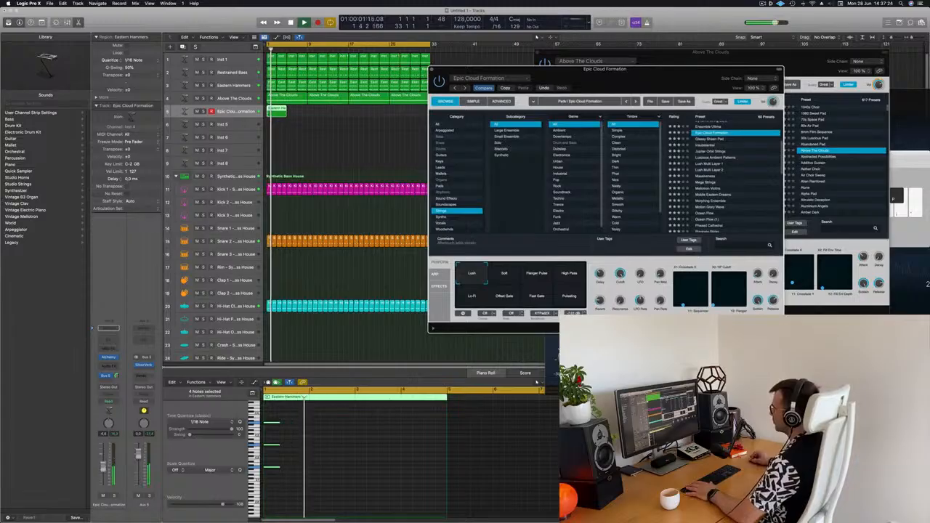
Repeat the four-bar Eastern Hammers region on the Epic Cloud Formation track to fill the 32 bars.
{"action": "left_click", "coordinate": [537, 381]}
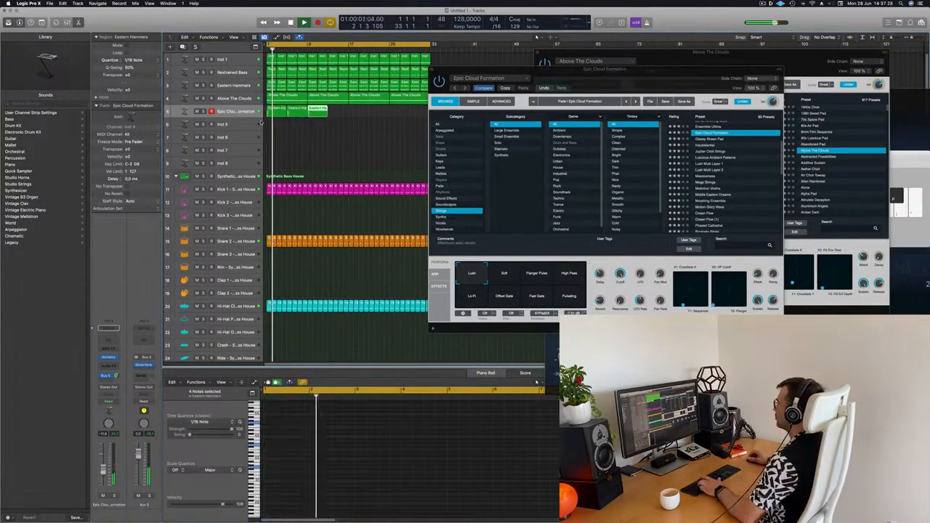
{"action": "left_click_drag", "start_coordinate": [503, 73], "coordinate": [531, 97]}
{"action": "left_click_drag", "start_coordinate": [617, 97], "coordinate": [509, 101]}
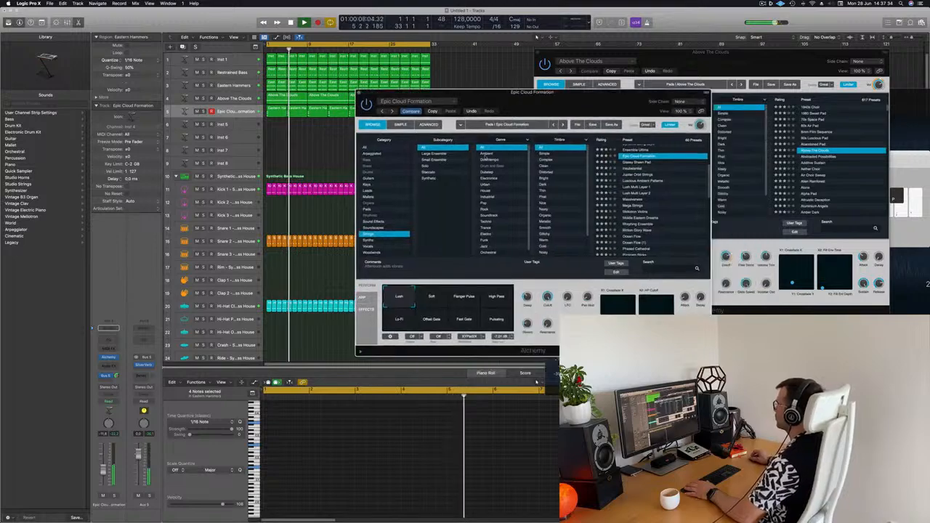
Audition the Flanger Pulse, High Pass, Soft, Lo-Fi, Offset Gate and Fast Gate snapshots of Epic Cloud Formation.
{"action": "left_click", "coordinate": [462, 297]}
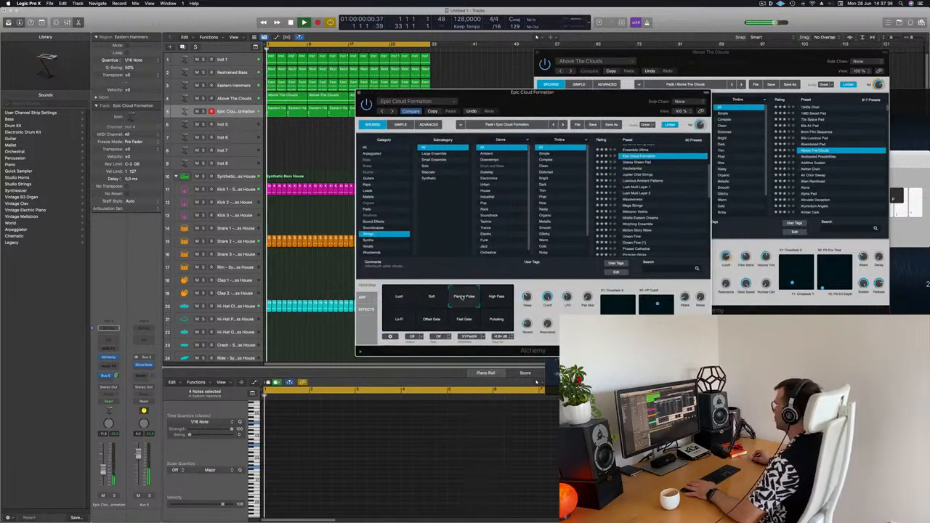
{"action": "left_click", "coordinate": [496, 297]}
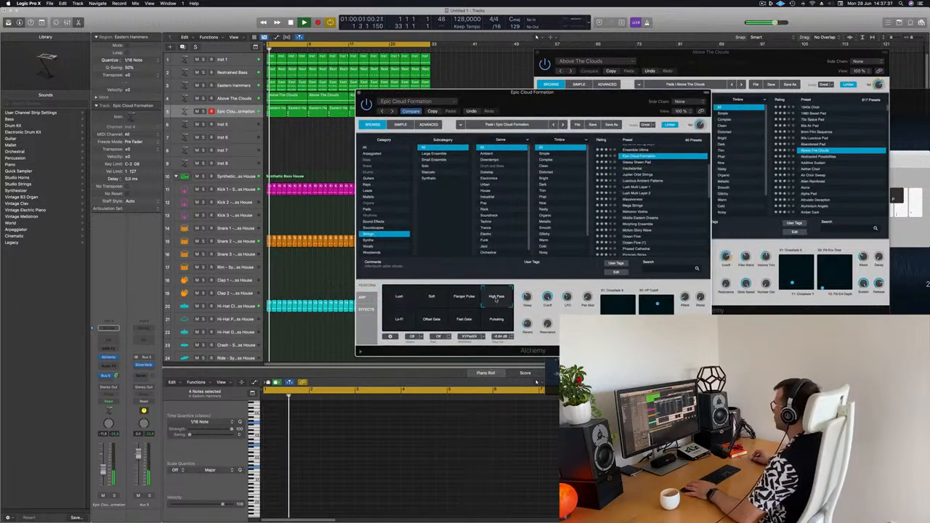
{"action": "left_click", "coordinate": [431, 297]}
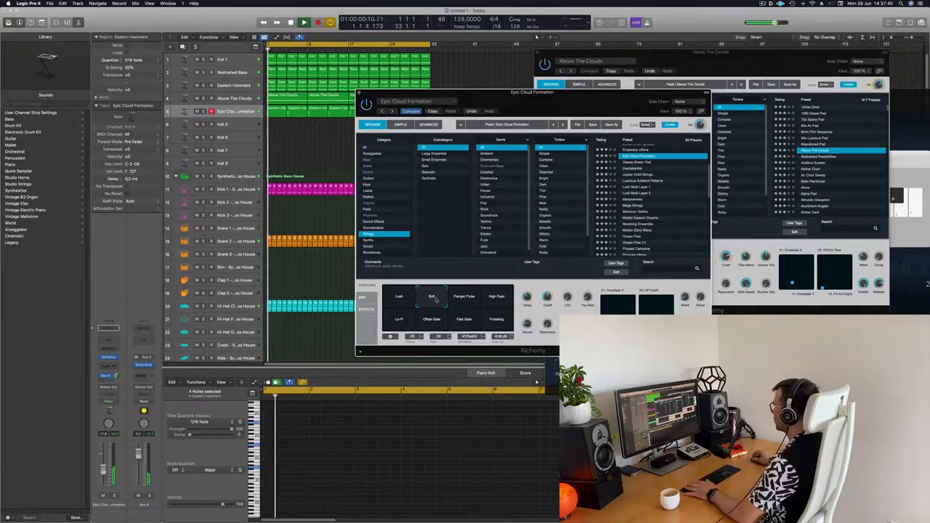
{"action": "left_click", "coordinate": [399, 323]}
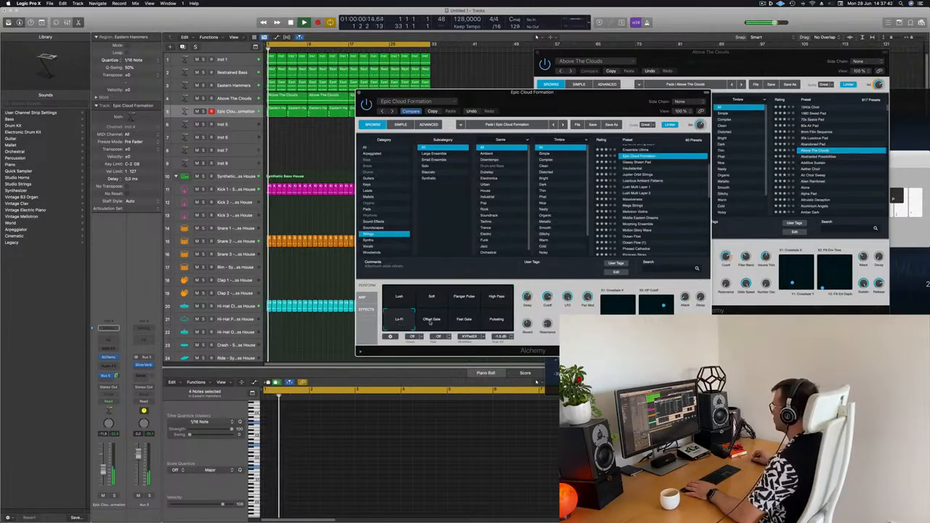
{"action": "left_click", "coordinate": [431, 323]}
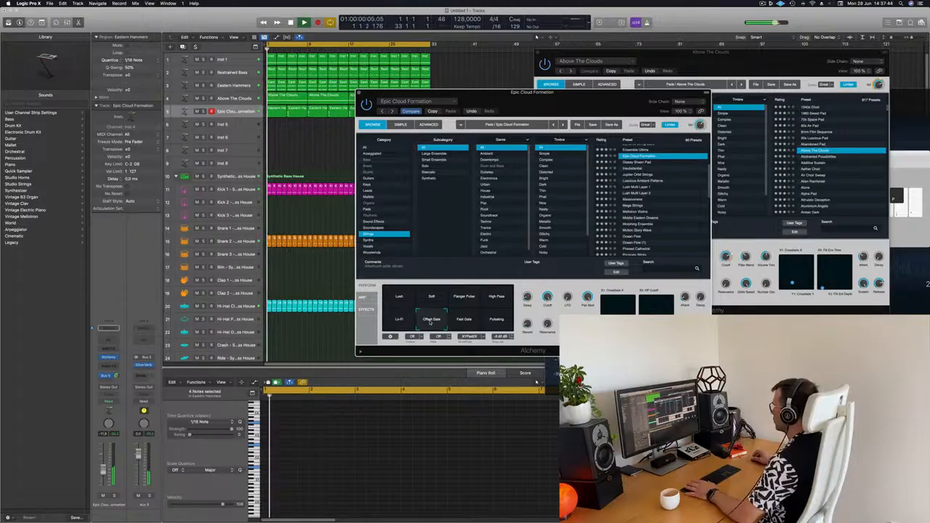
{"action": "left_click", "coordinate": [463, 321]}
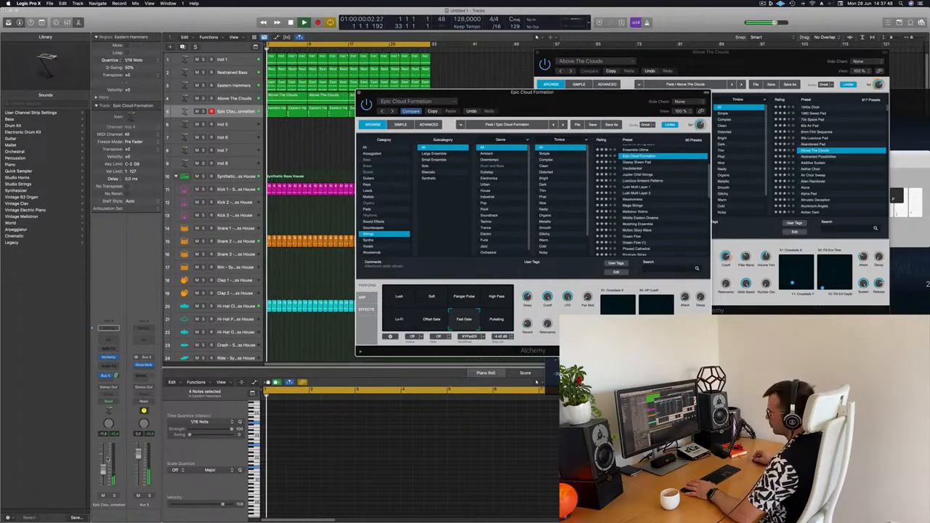
Raise the Epic Cloud Formation track's volume, compare the Pulsating snapshot and return to Fast Gate.
{"action": "left_click", "coordinate": [536, 382]}
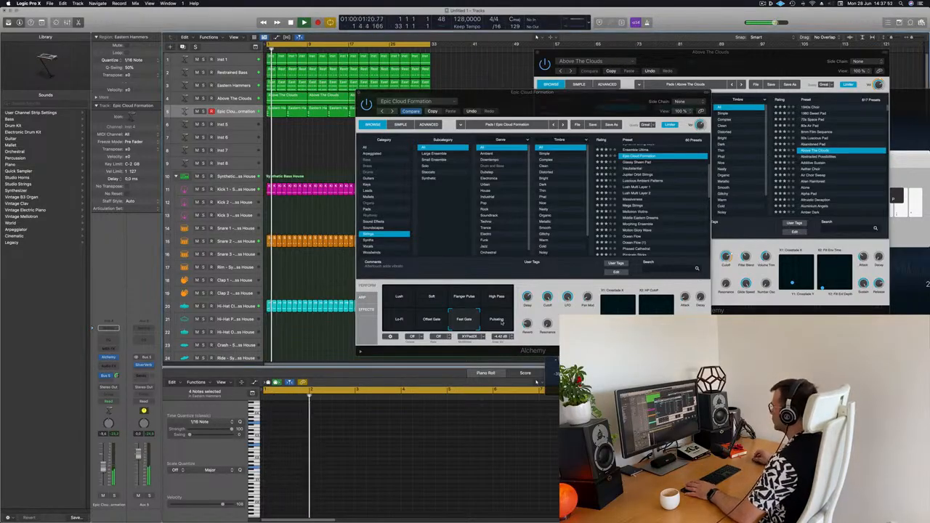
{"action": "left_click", "coordinate": [501, 322]}
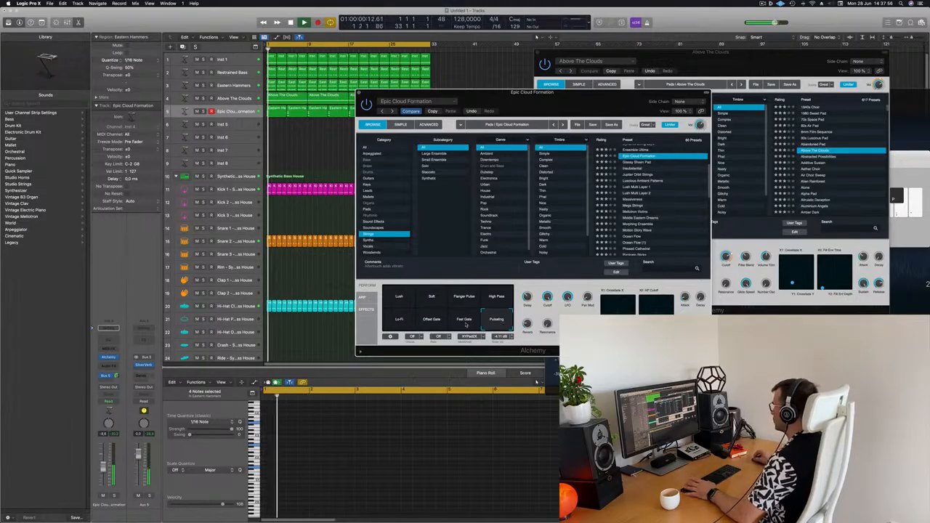
{"action": "left_click", "coordinate": [466, 324]}
{"action": "left_click_drag", "start_coordinate": [609, 95], "coordinate": [681, 88]}
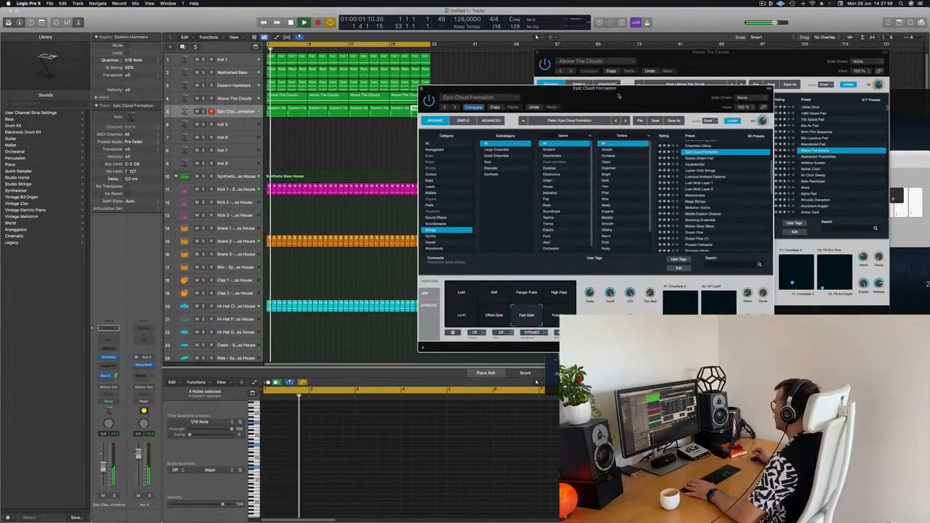
Solo the Epic Cloud Formation track briefly to hear it alone, and replay the loop with all tracks.
{"action": "left_click", "coordinate": [204, 111]}
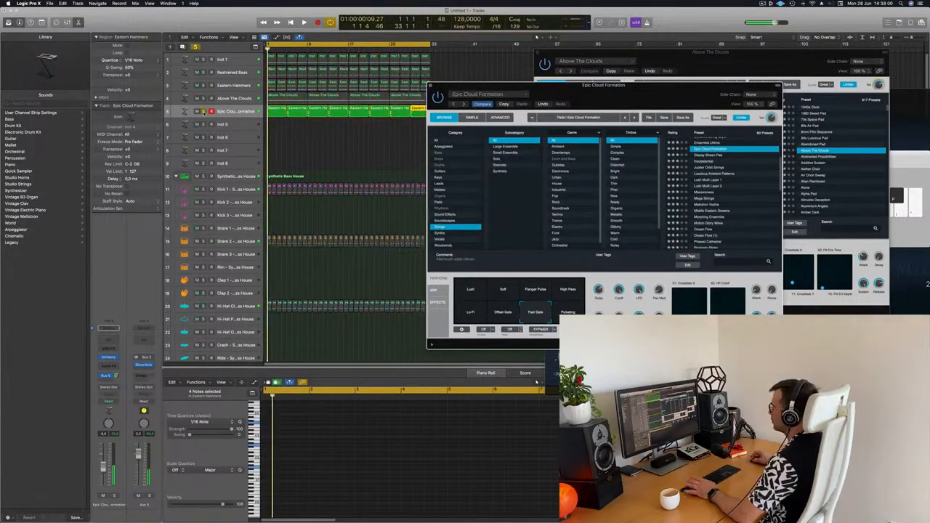
{"action": "key", "text": "space"}
{"action": "left_click", "coordinate": [203, 111]}
{"action": "key", "text": "space"}
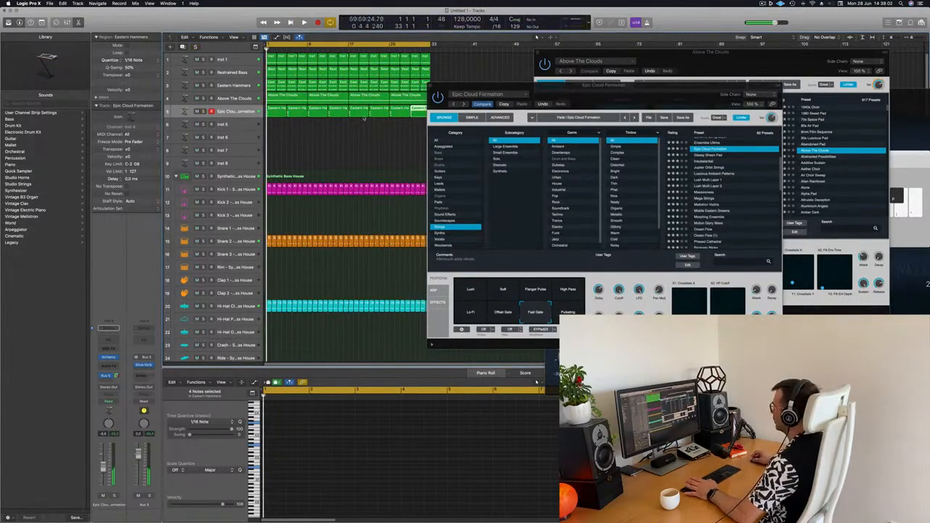
{"action": "left_click_drag", "start_coordinate": [628, 95], "coordinate": [685, 122]}
{"action": "key", "text": "space"}
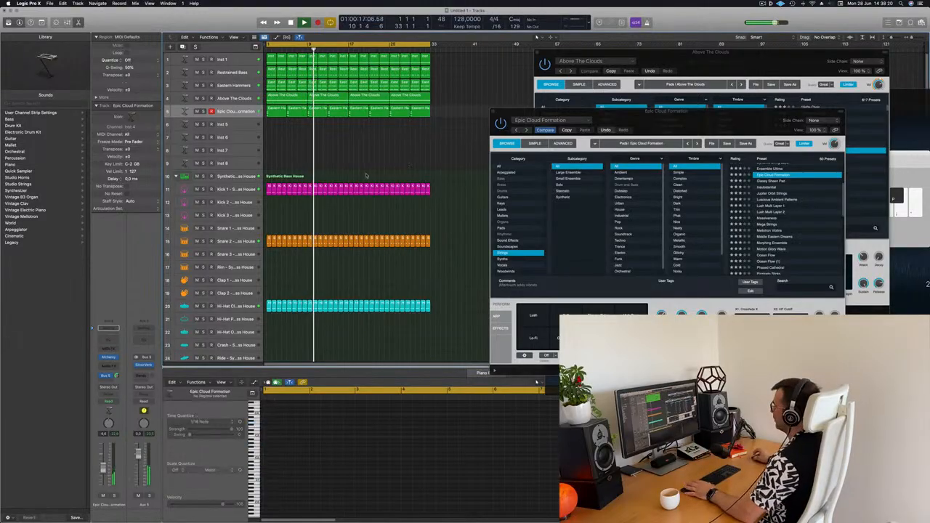
Duplicate the Epic Cloud Formation track with its Alchemy settings and load the Keys preset Bell Layers on the copy.
{"action": "left_click", "coordinate": [231, 113]}
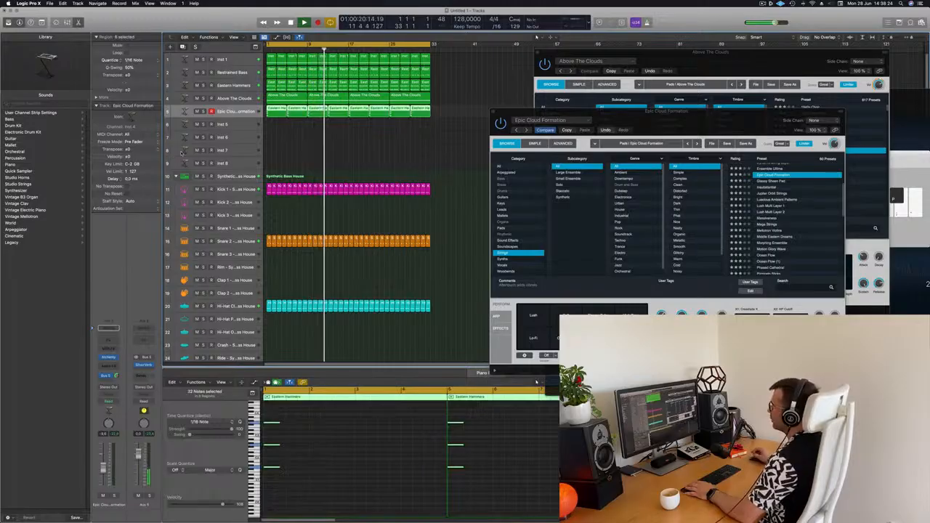
{"action": "key", "text": "super+d"}
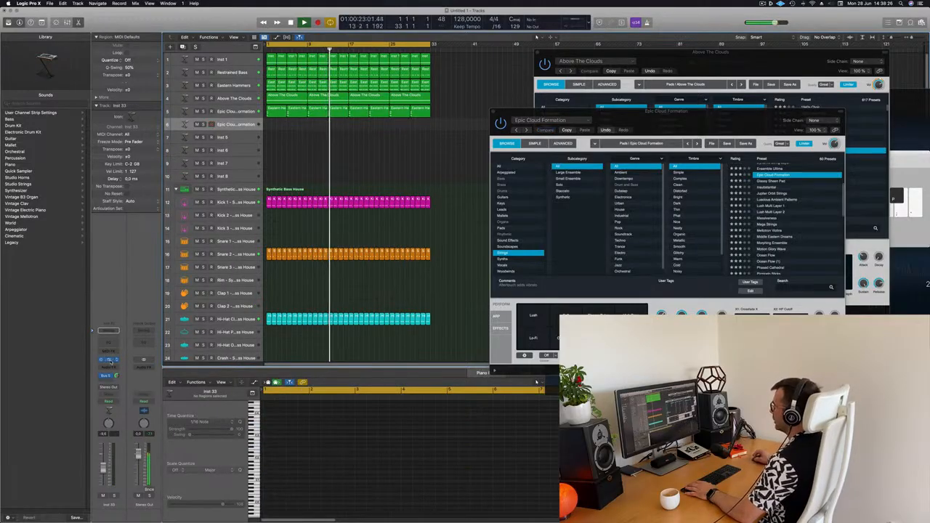
{"action": "left_click_drag", "start_coordinate": [745, 118], "coordinate": [671, 122]}
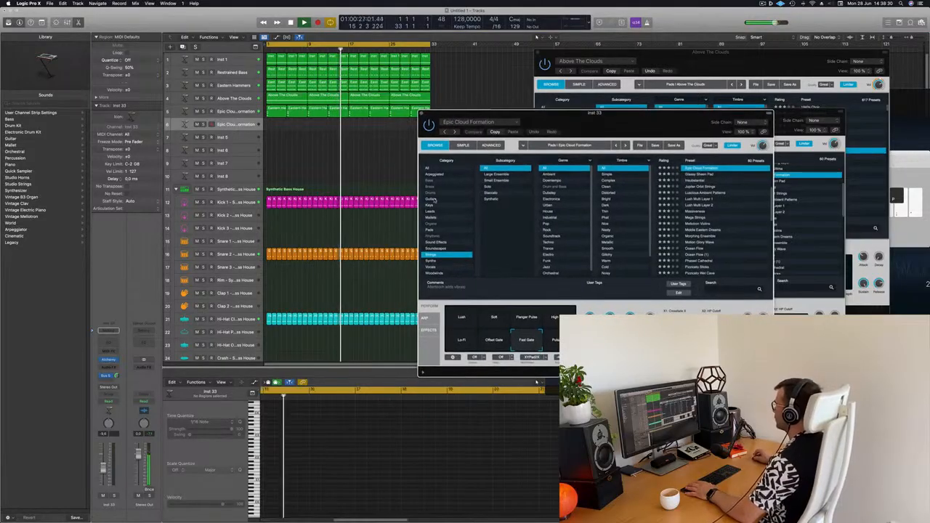
{"action": "left_click", "coordinate": [473, 205]}
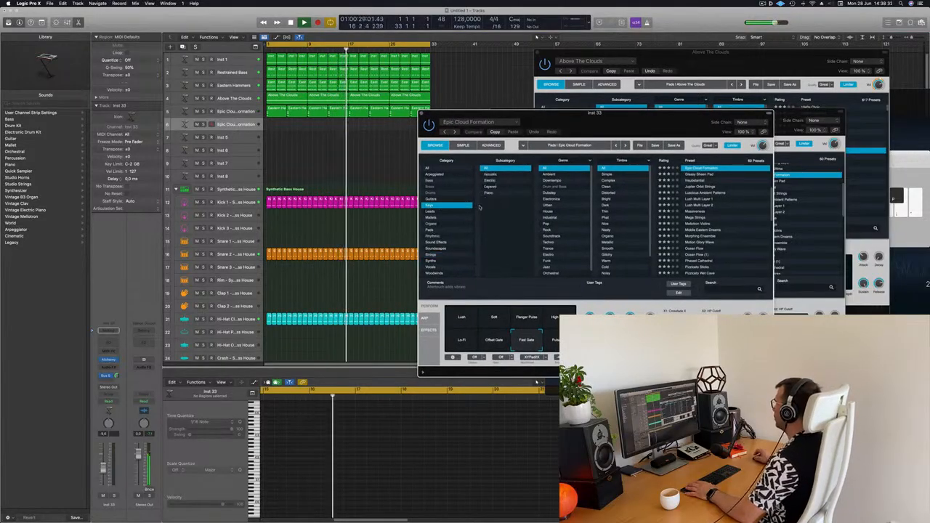
{"action": "left_click", "coordinate": [695, 211]}
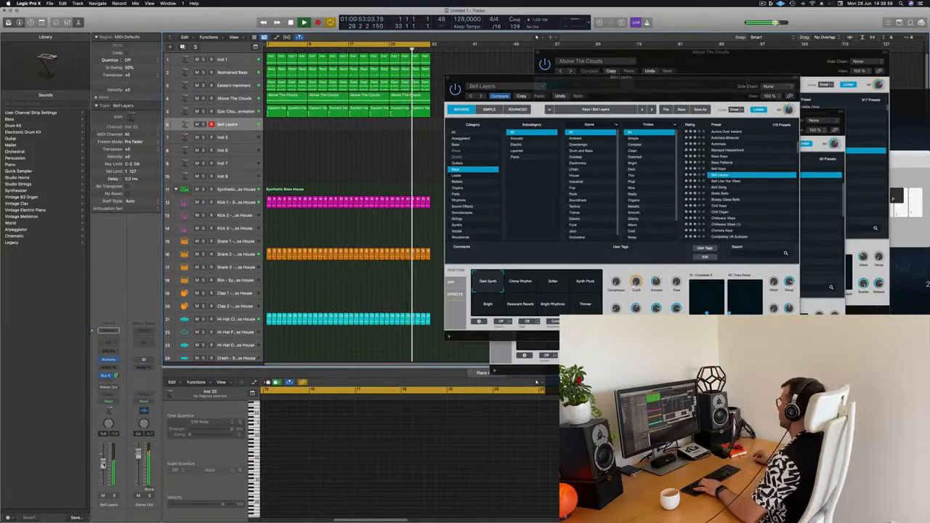
Audition the Chime Rhythm, Synth Pluck, Bright, Resonant Reverb, Bright Rhythmic and Thinner snapshots of Bell Layers.
{"action": "left_click", "coordinate": [553, 282]}
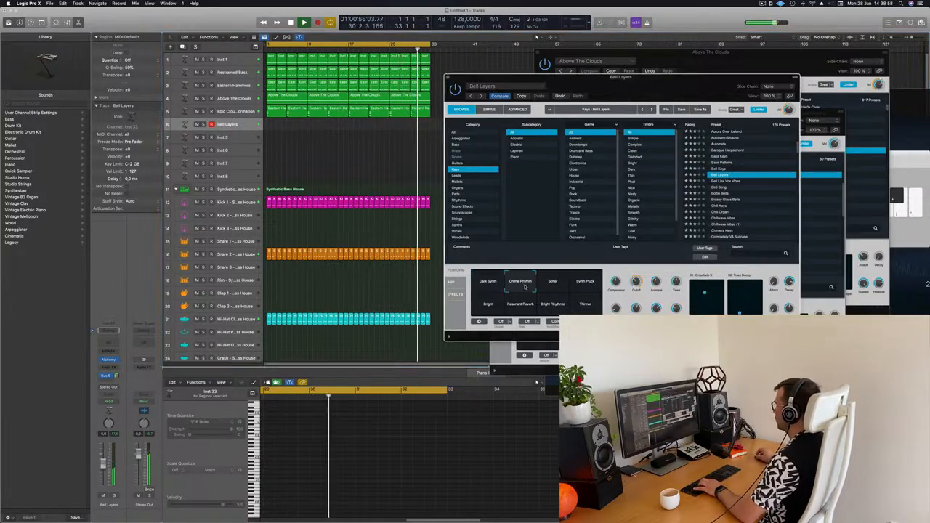
{"action": "left_click", "coordinate": [585, 283]}
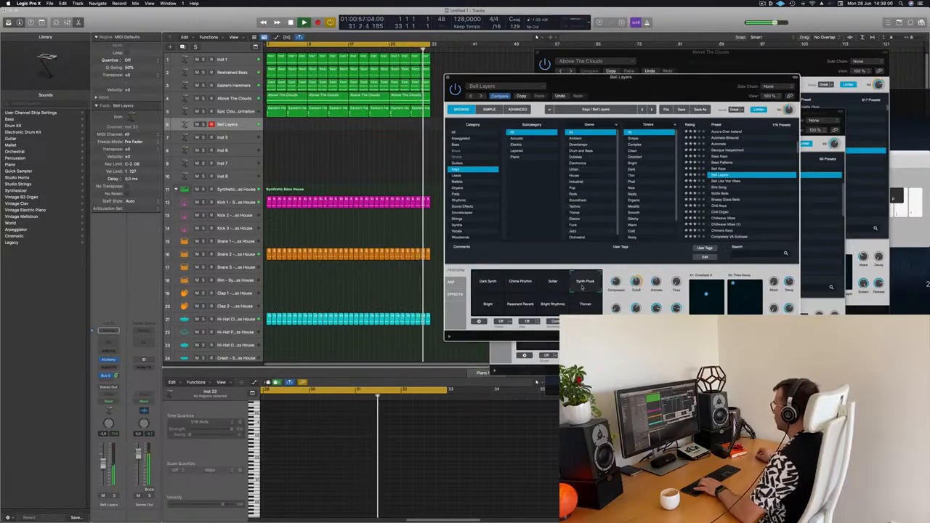
{"action": "left_click", "coordinate": [488, 306]}
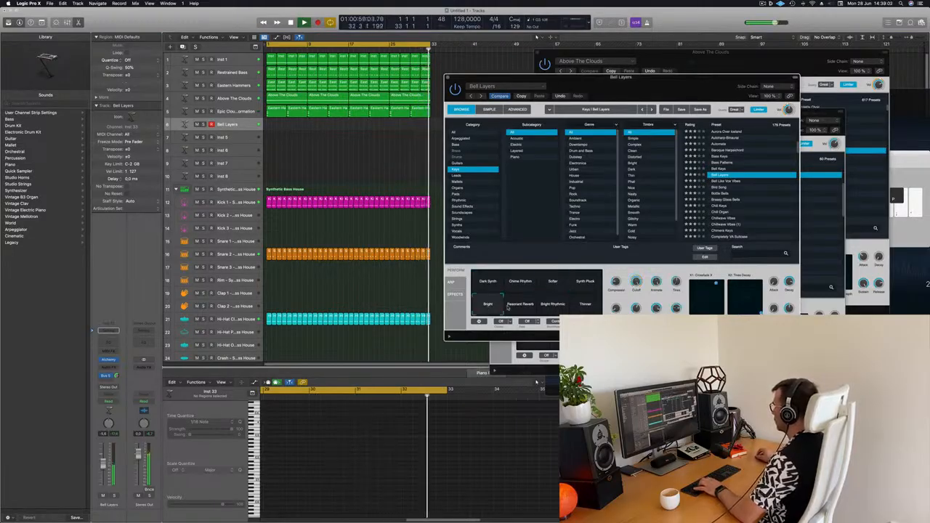
{"action": "left_click", "coordinate": [519, 307]}
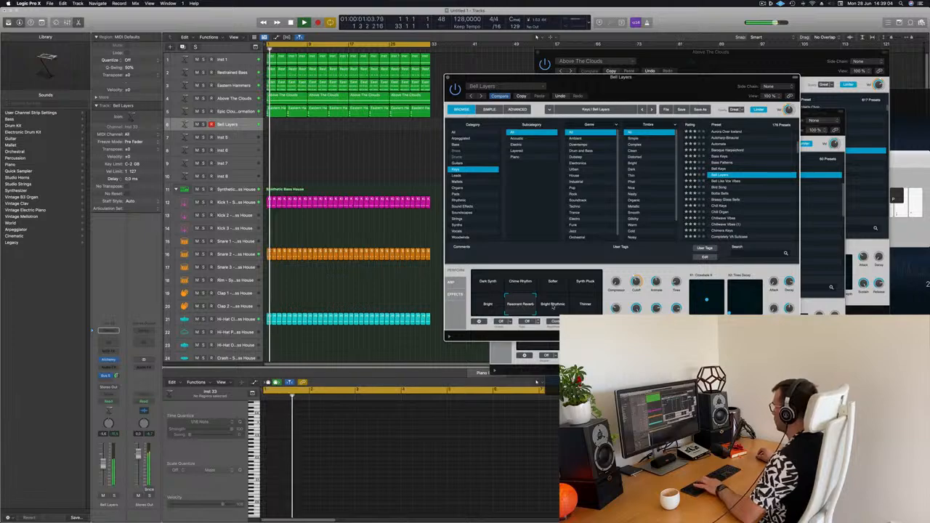
{"action": "left_click", "coordinate": [552, 306]}
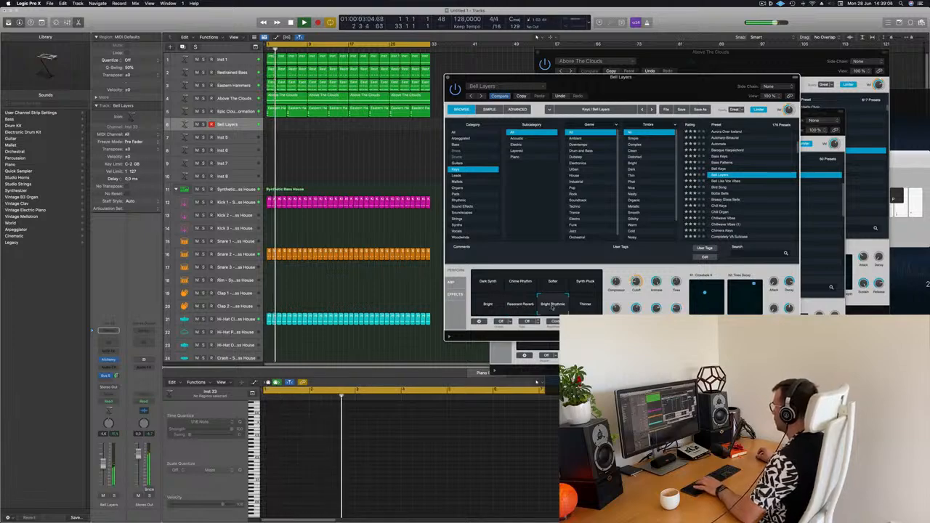
{"action": "left_click", "coordinate": [585, 306]}
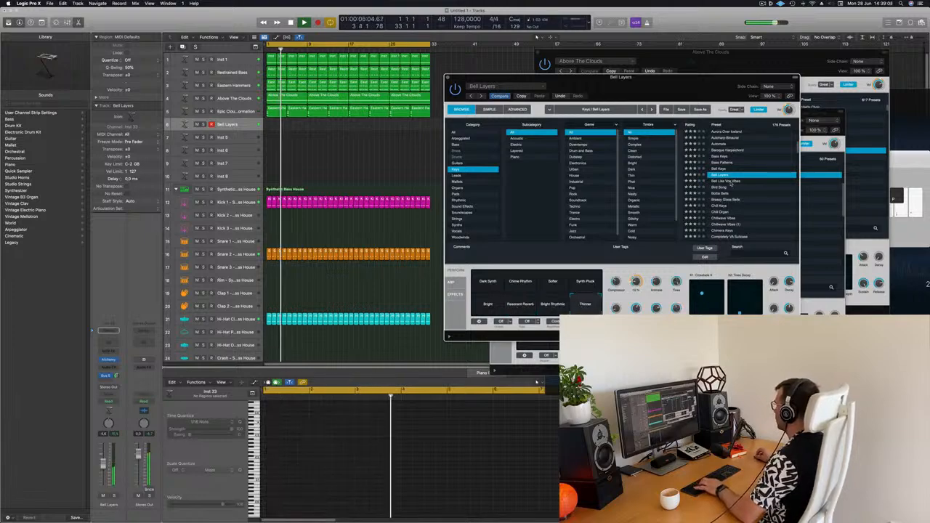
Try the Bell Like Vox Vibes preset, load Bottle Bells and record a bell melody over the loop.
{"action": "left_click", "coordinate": [729, 181]}
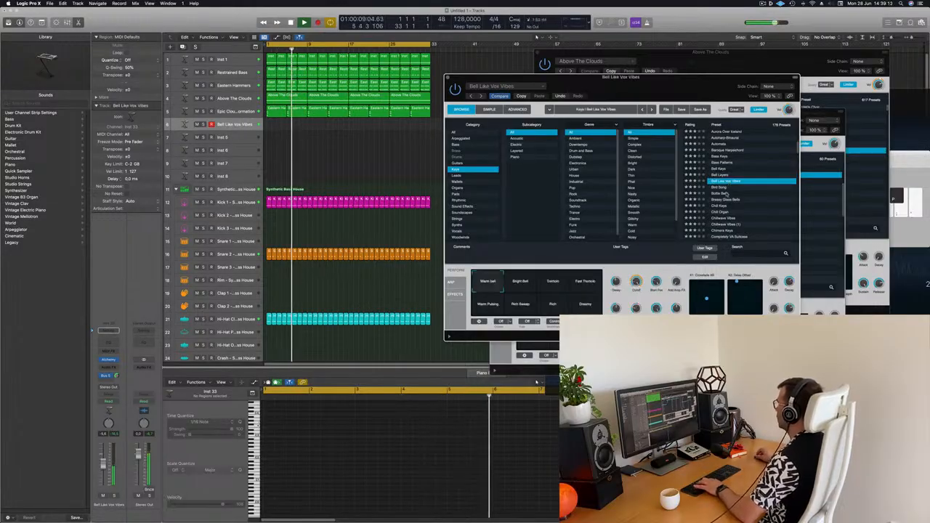
{"action": "left_click", "coordinate": [724, 194]}
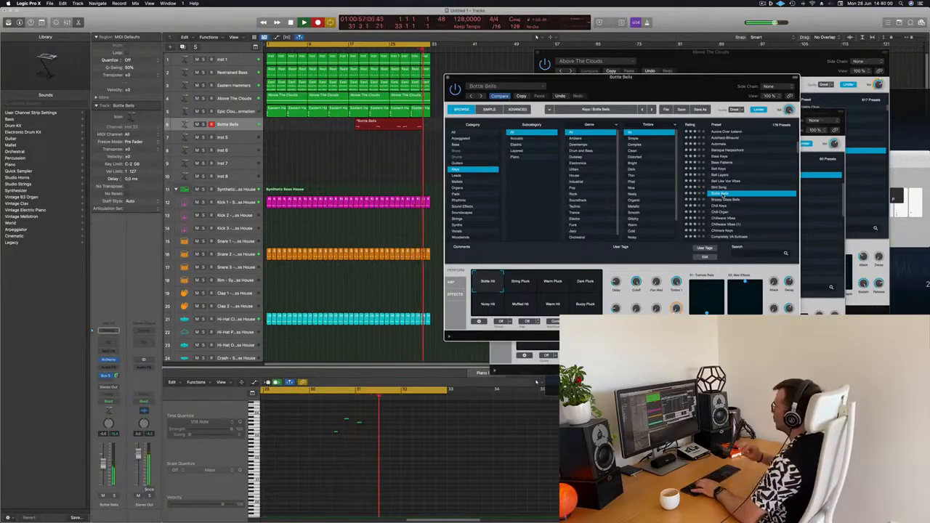
{"action": "key", "text": "space"}
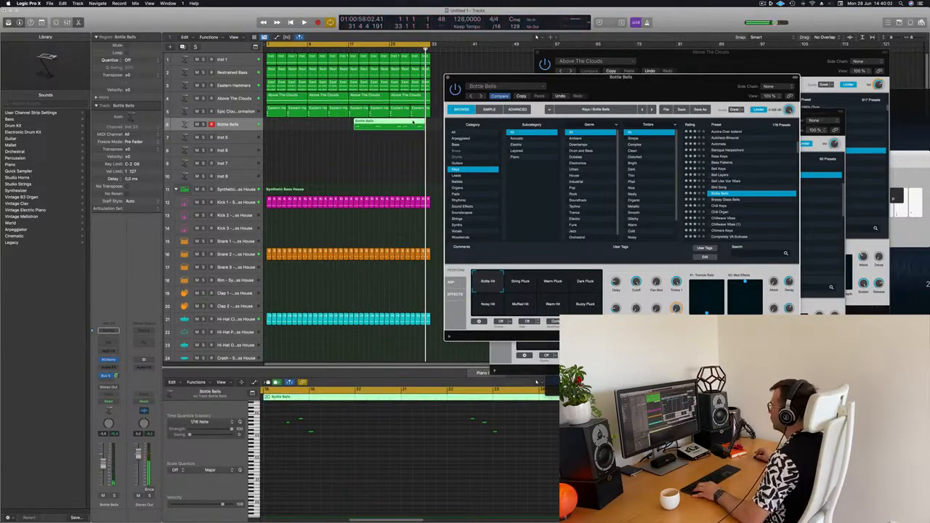
Cut the Bottle Bells recording down to a four-bar region and move it to bar 1.
{"action": "key", "text": "Delete"}
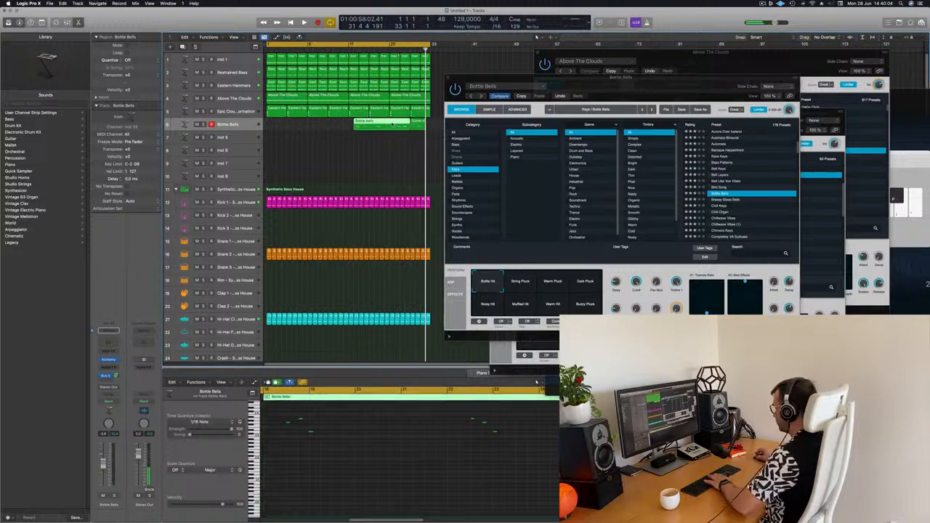
{"action": "left_click_drag", "start_coordinate": [418, 124], "coordinate": [288, 128]}
{"action": "key", "text": "e"}
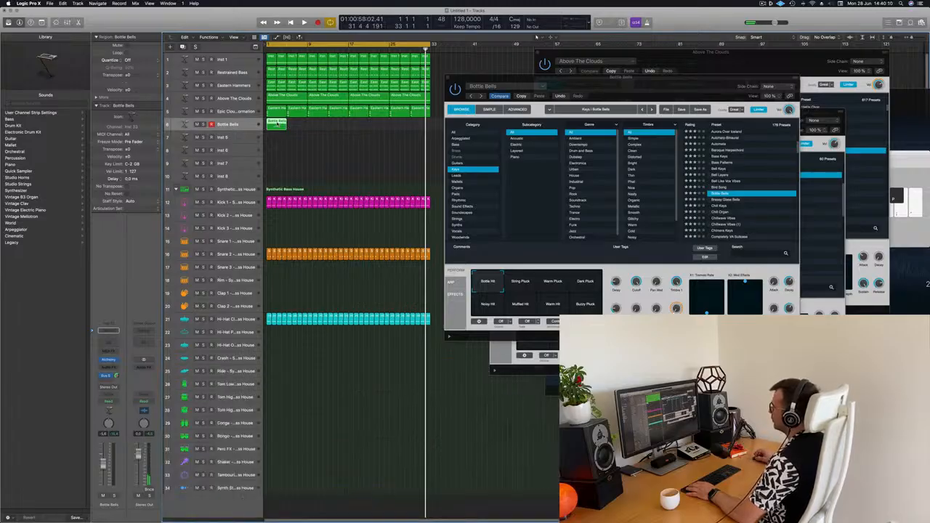
Open the four-bar Bottle Bells region in the Piano Roll, select its notes and play the loop.
{"action": "double_click", "coordinate": [277, 125]}
{"action": "left_click_drag", "start_coordinate": [298, 438], "coordinate": [374, 480]}
{"action": "key", "text": "space"}
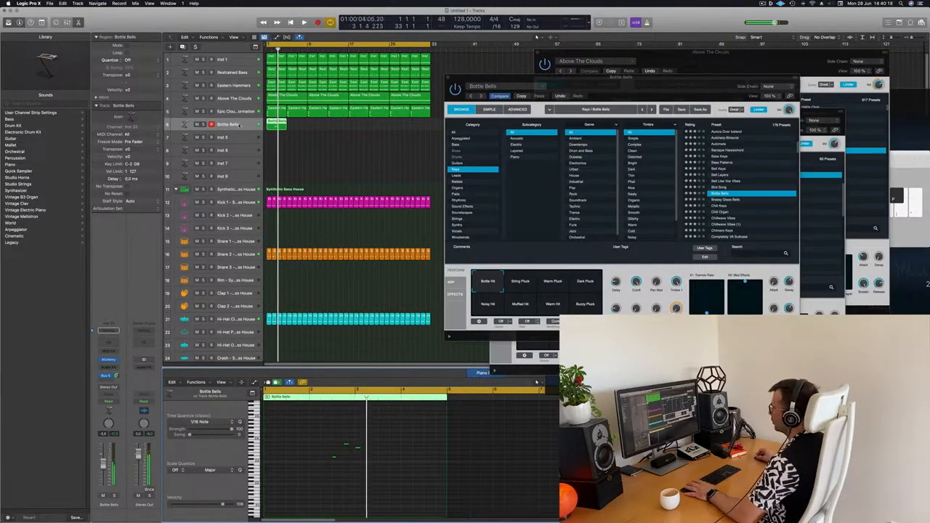
Repeat the four-bar Bottle Bells region to fill the 32 bars and play it with the other tracks.
{"action": "key", "text": "space"}
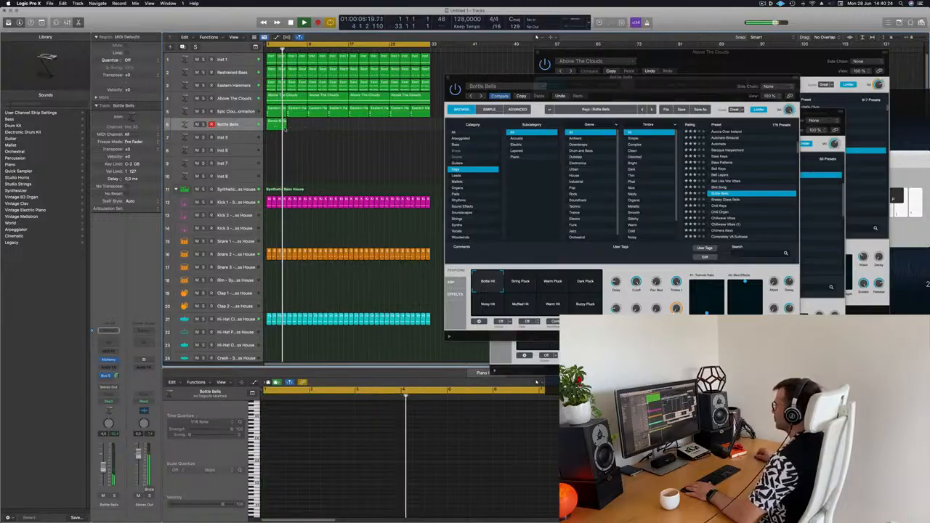
{"action": "key", "text": "space"}
{"action": "key", "text": "space"}
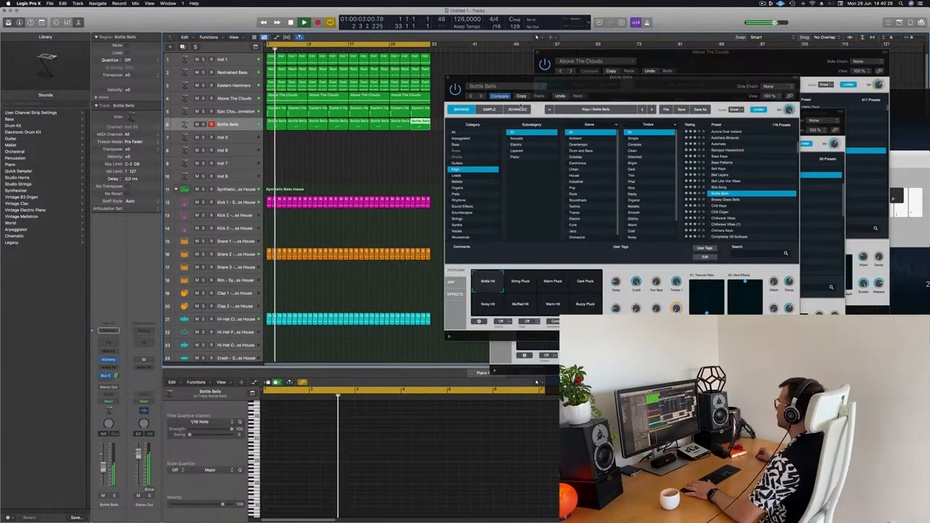
{"action": "left_click_drag", "start_coordinate": [596, 77], "coordinate": [623, 67]}
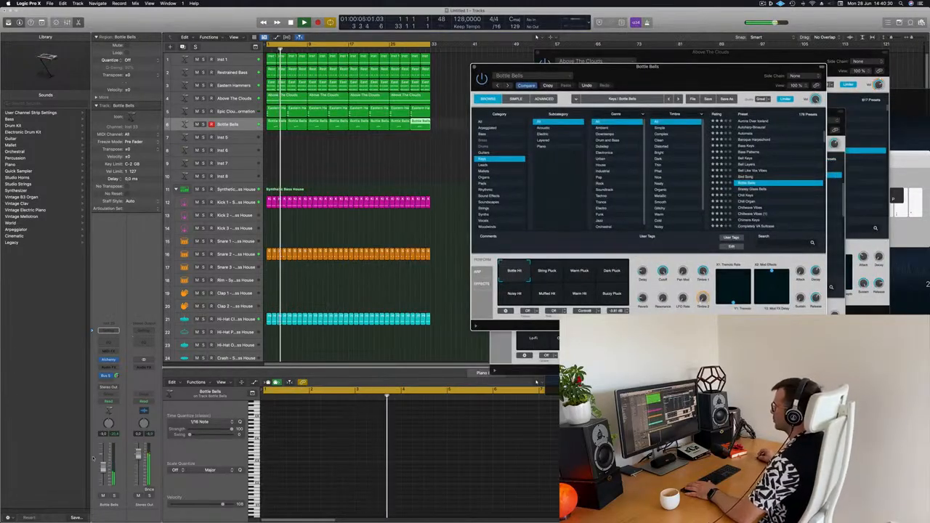
{"action": "left_click", "coordinate": [329, 129]}
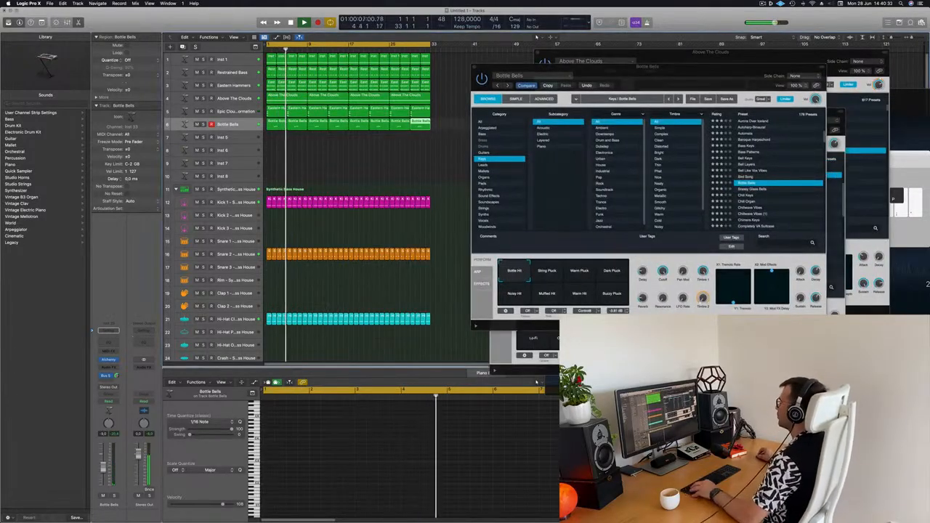
Copy the first closed hi-hat region to bar 1 of the Tom Low track and select that track.
{"action": "scroll", "coordinate": [305, 184], "scroll_direction": "down", "scroll_amount": 8}
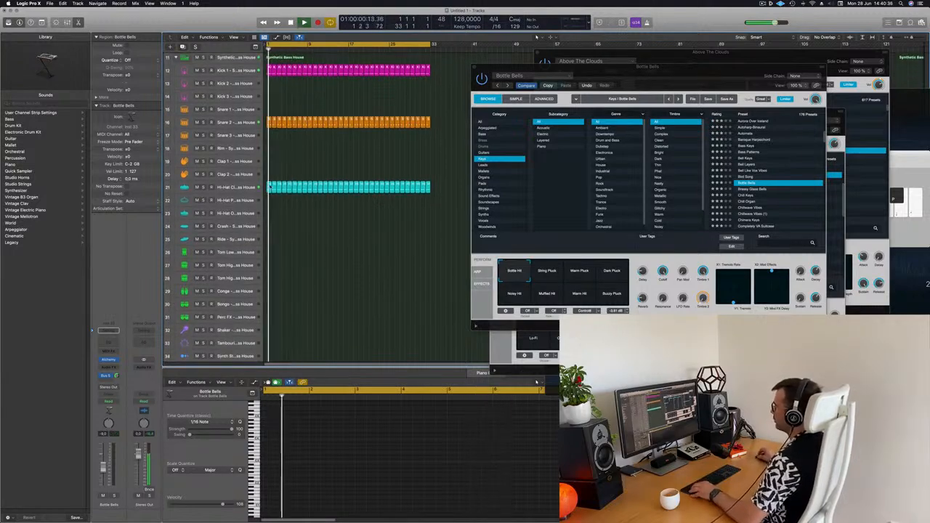
{"action": "left_click", "coordinate": [269, 187]}
{"action": "left_click_drag", "start_coordinate": [269, 187], "coordinate": [268, 251]}
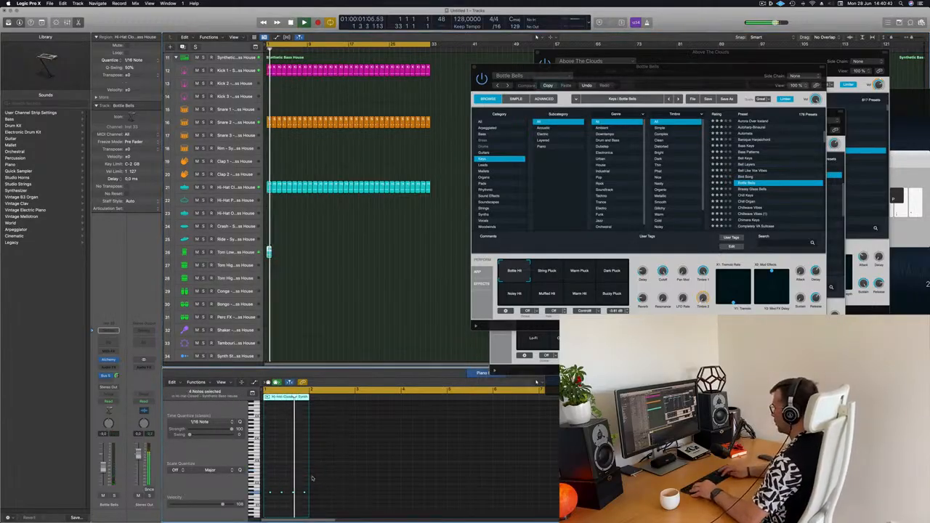
{"action": "left_click", "coordinate": [298, 485], "text": "ctrl+alt"}
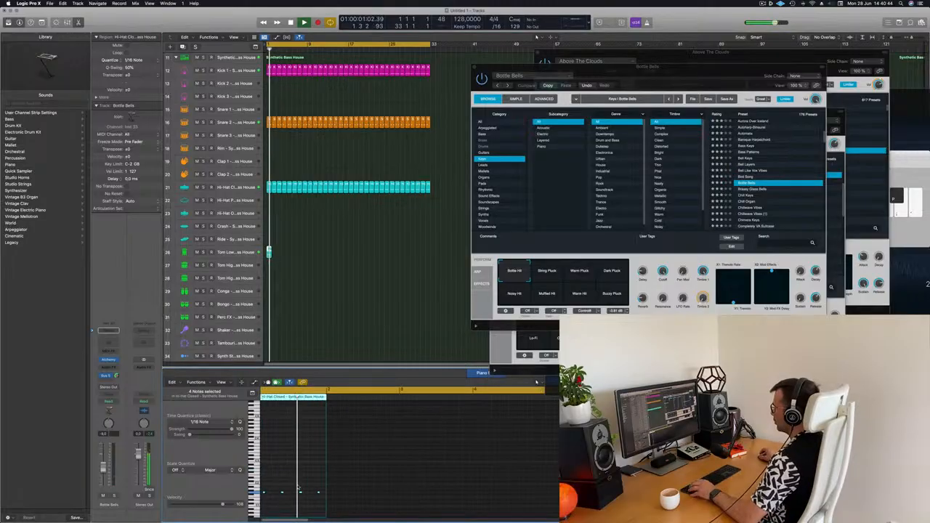
{"action": "left_click", "coordinate": [250, 252]}
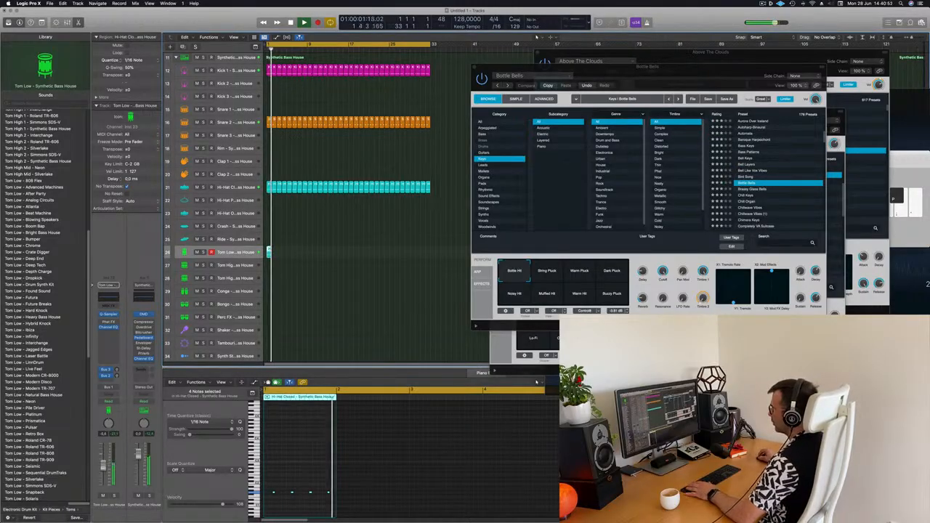
Repeat the one-bar region on the Tom Low track until it fills the 32 bars.
{"action": "key", "text": "space"}
{"action": "left_click_drag", "start_coordinate": [303, 248], "coordinate": [267, 262]}
{"action": "key", "text": "super+r"}
{"action": "key", "text": "super+r"}
{"action": "key", "text": "super+r"}
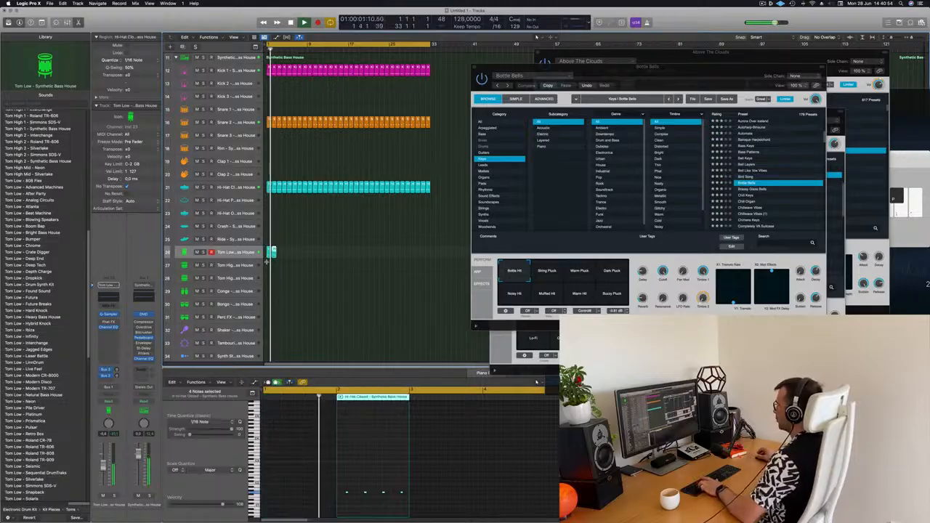
{"action": "key", "text": "super+r"}
{"action": "key", "text": "super+r"}
{"action": "key", "text": "super+r"}
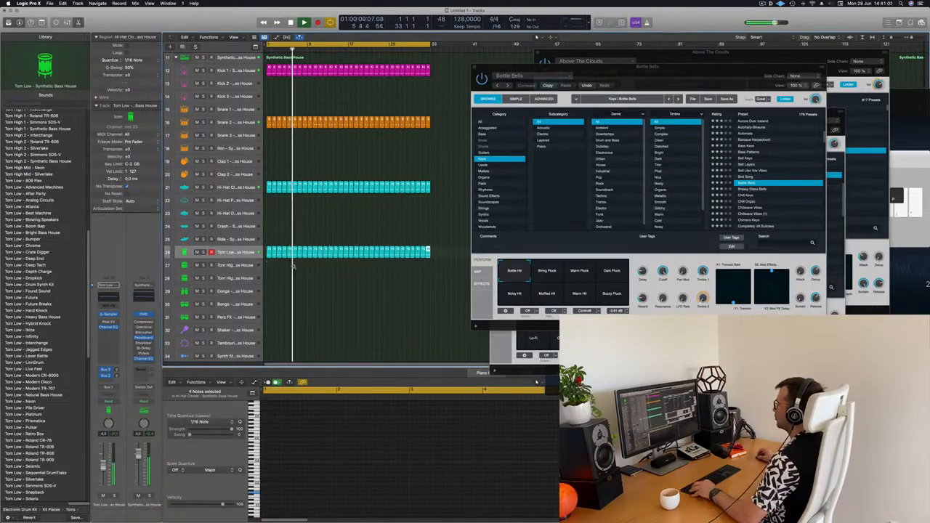
{"action": "scroll", "coordinate": [292, 267], "scroll_direction": "down", "scroll_amount": 2}
{"action": "scroll", "coordinate": [322, 274], "scroll_direction": "up", "scroll_amount": 2}
{"action": "scroll", "coordinate": [336, 294], "scroll_direction": "down", "scroll_amount": 2}
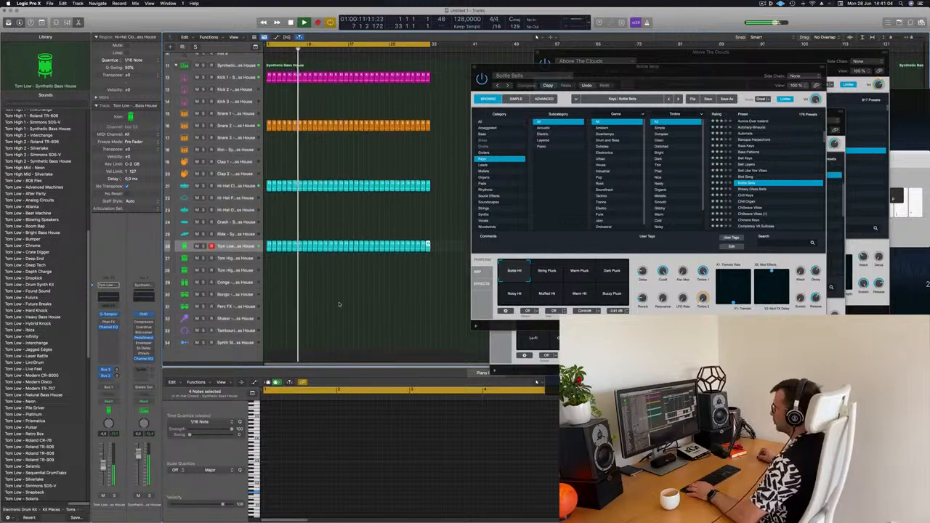
{"action": "scroll", "coordinate": [338, 304], "scroll_direction": "down", "scroll_amount": 1}
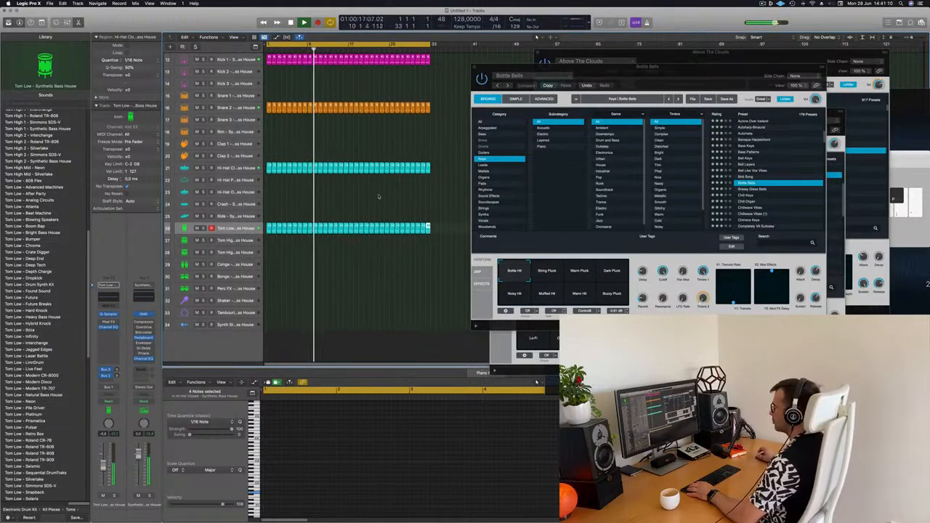
{"action": "left_click", "coordinate": [267, 192]}
{"action": "scroll", "coordinate": [280, 194], "scroll_direction": "up", "scroll_amount": 8}
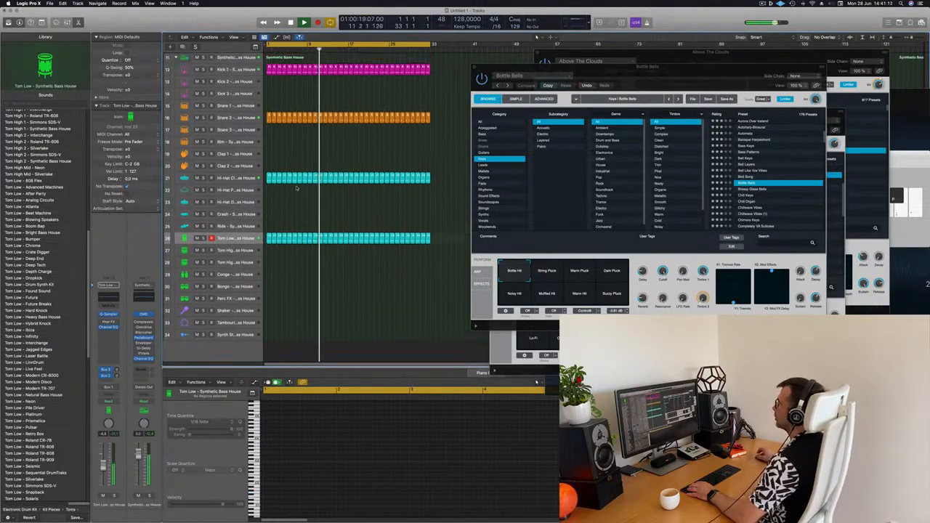
{"action": "scroll", "coordinate": [326, 113], "scroll_direction": "up", "scroll_amount": 1}
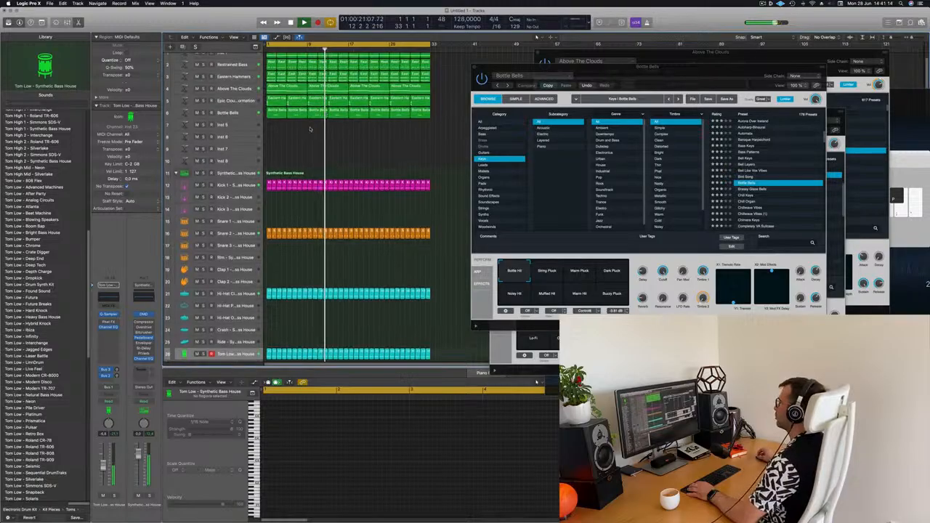